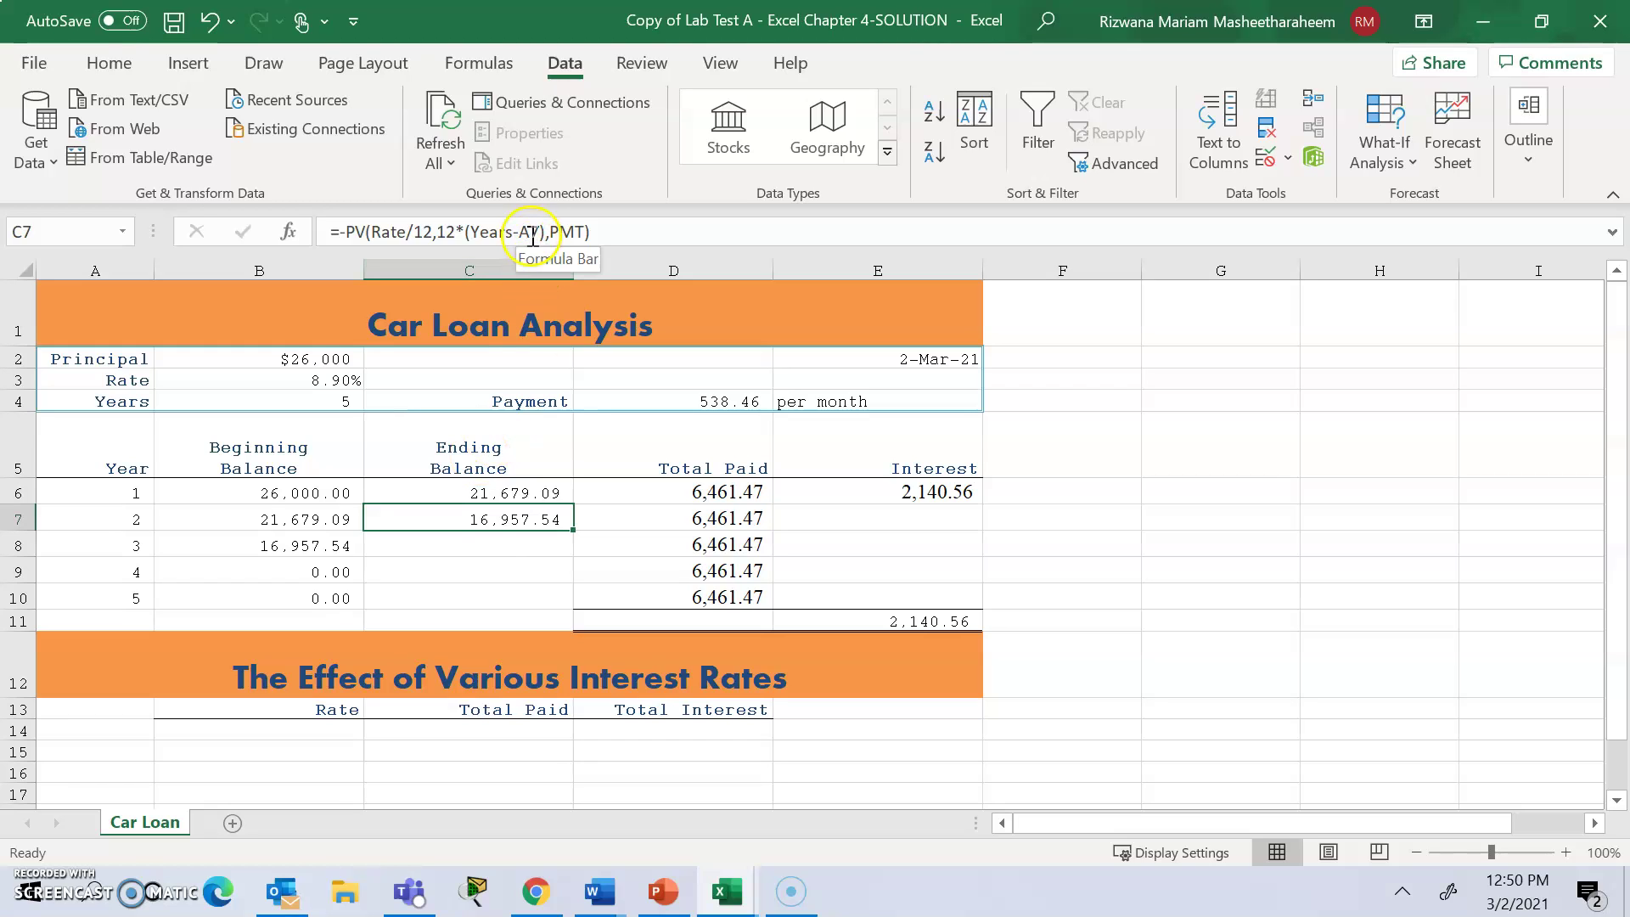
Paste the PV ending-balance formula into C8 and change its A6 reference to A8
{"action": "left_click", "coordinate": [507, 538]}
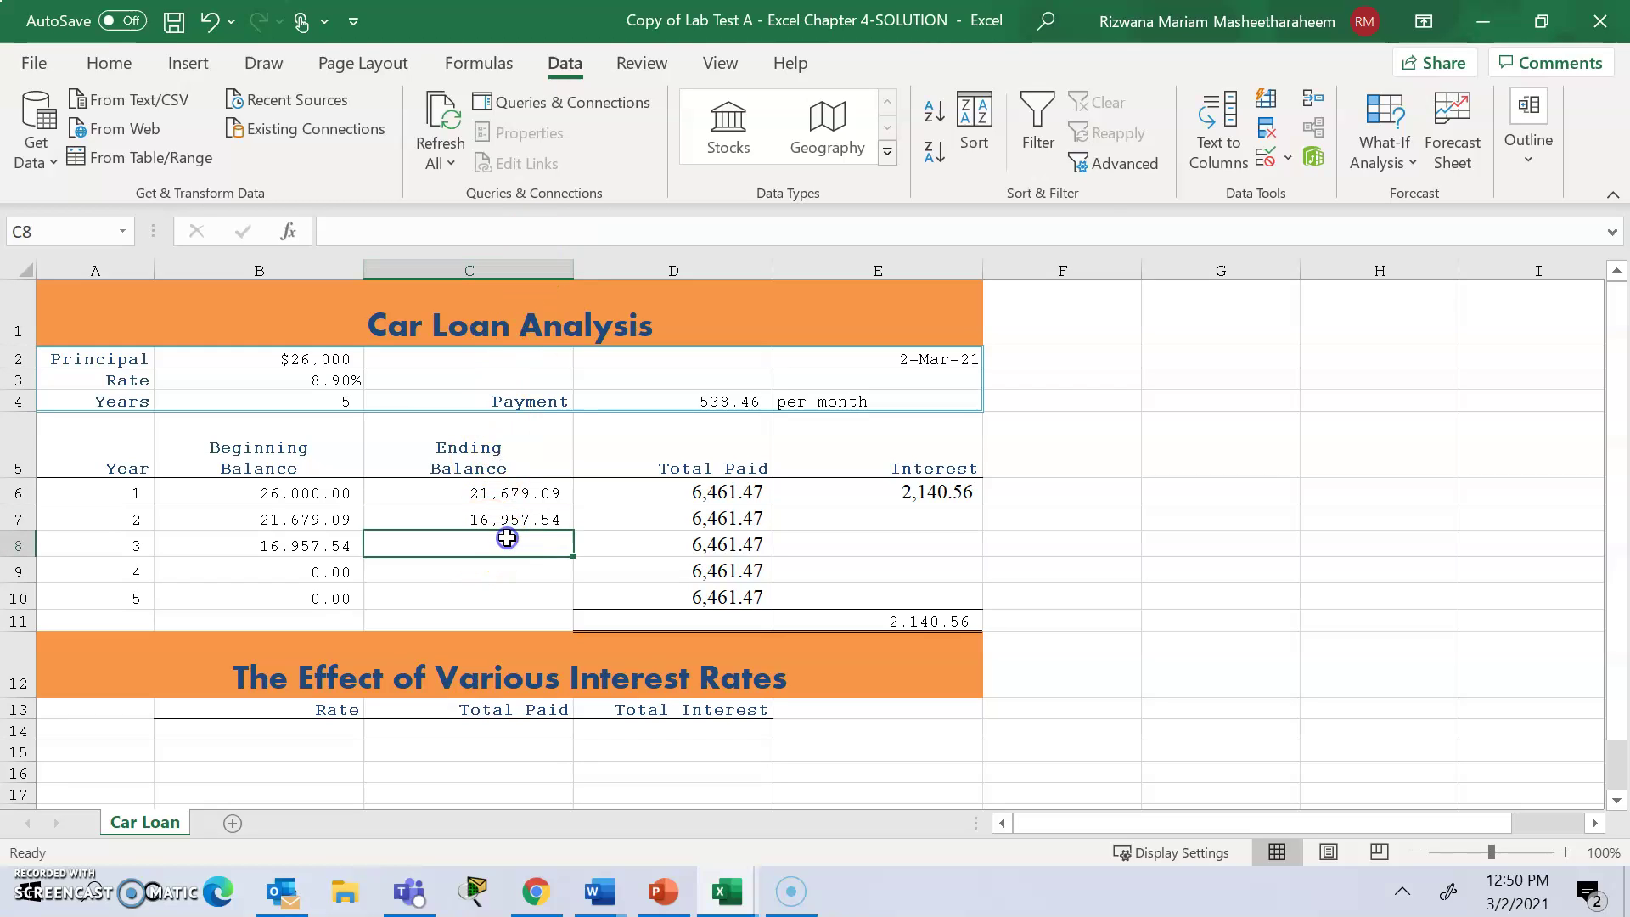
{"action": "type", "text": "=-PV(Rate/12,12*(Years-A6),PMT)"}
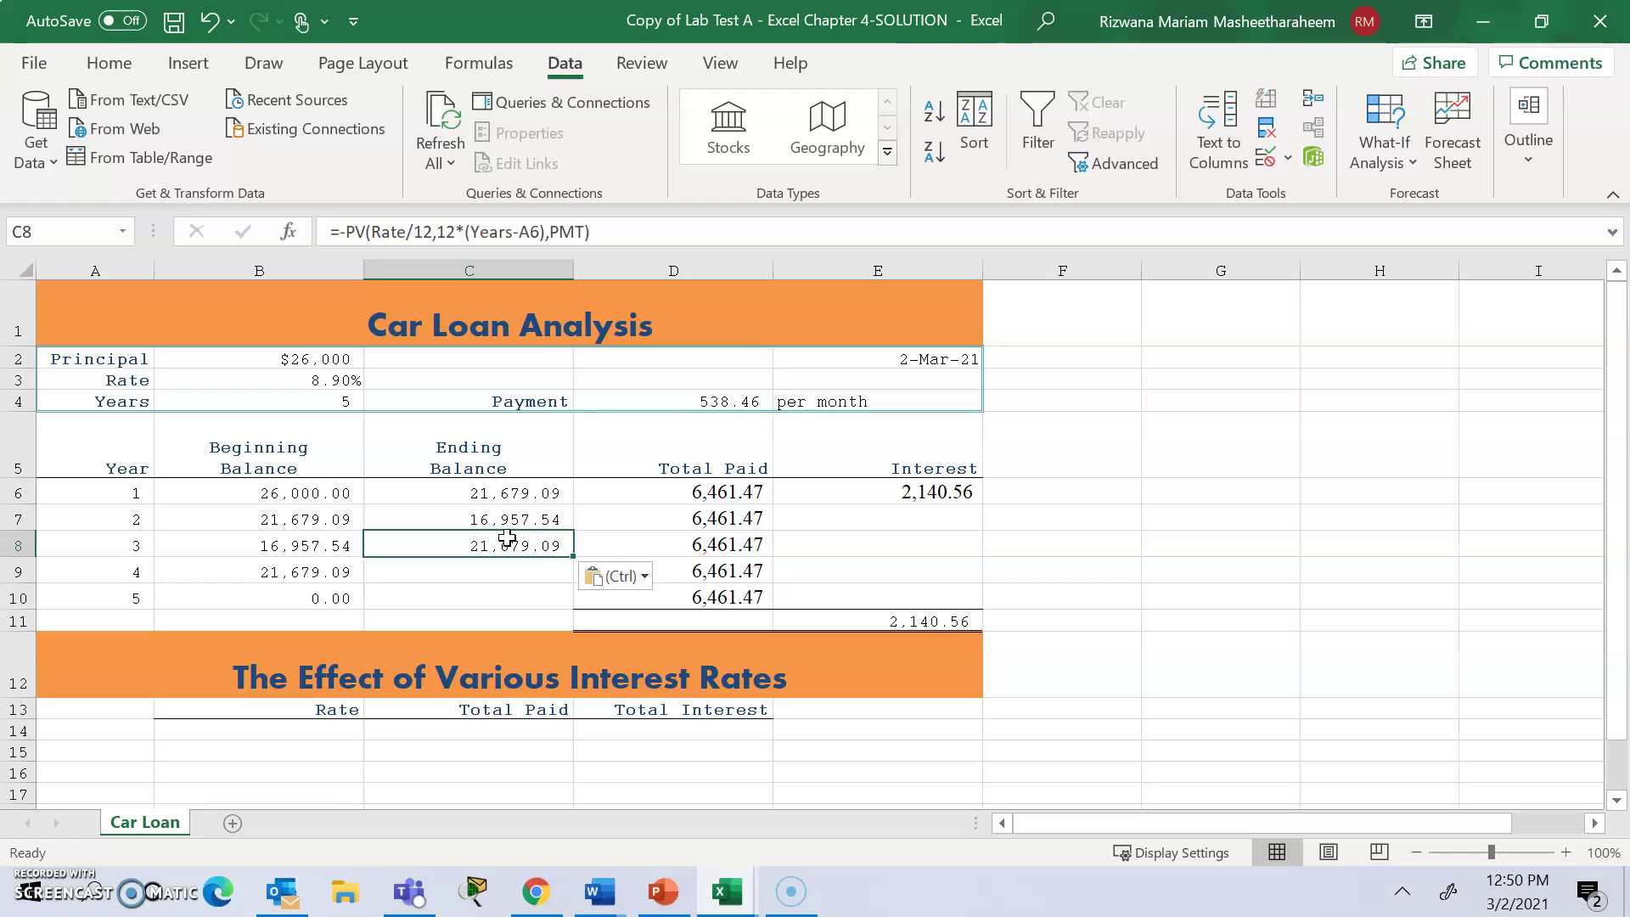
{"action": "left_click", "coordinate": [540, 231]}
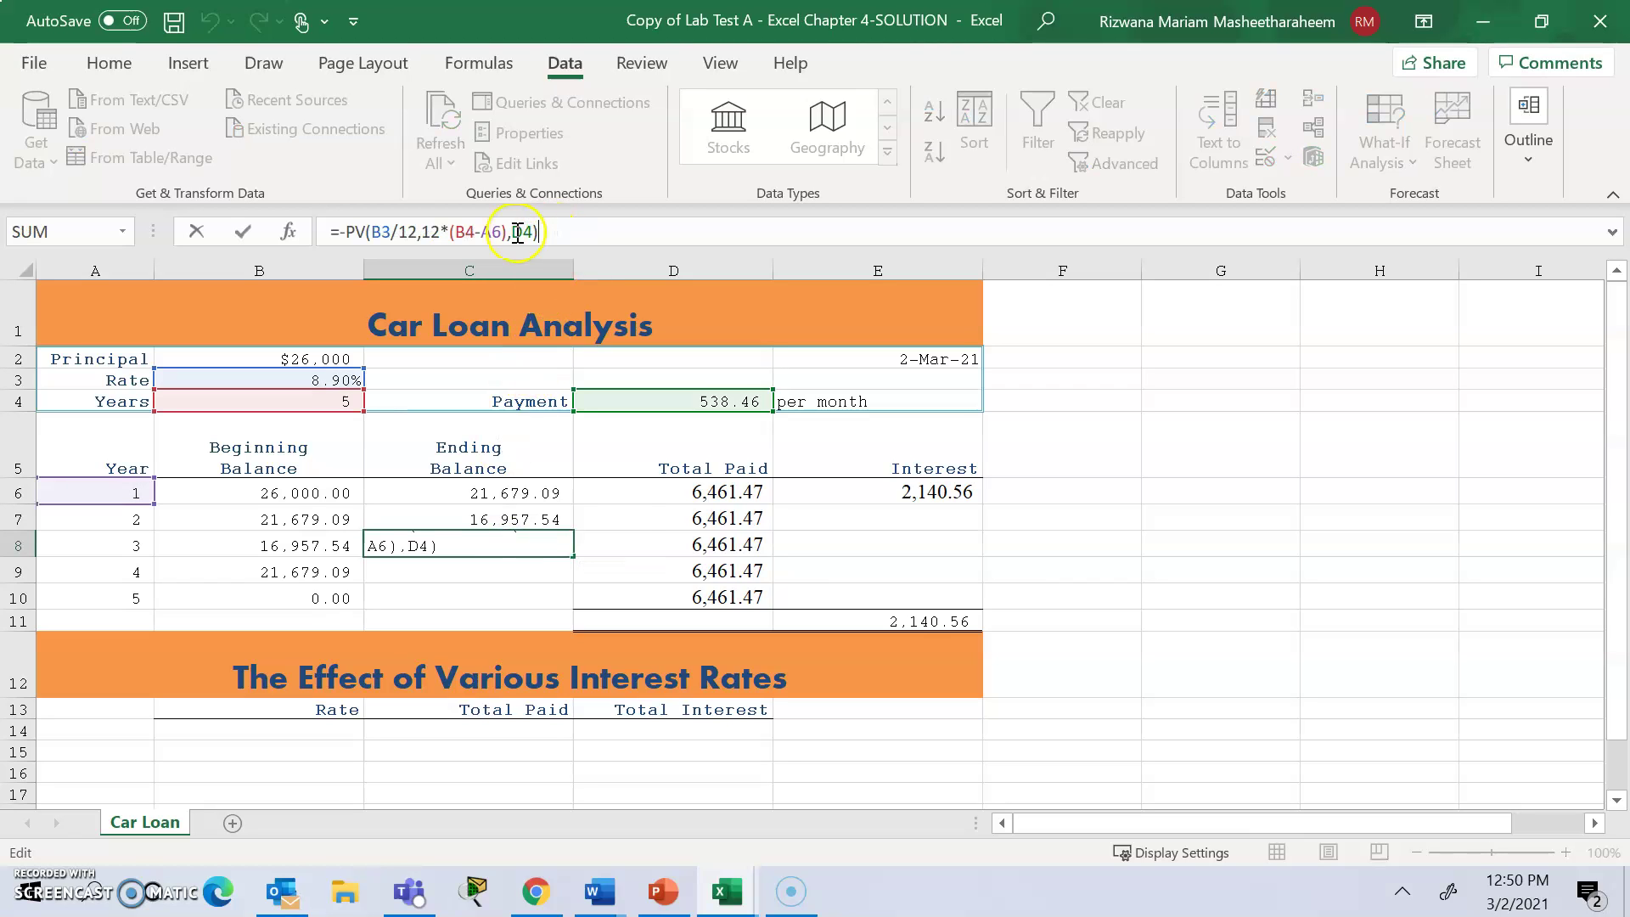
{"action": "left_click", "coordinate": [500, 232]}
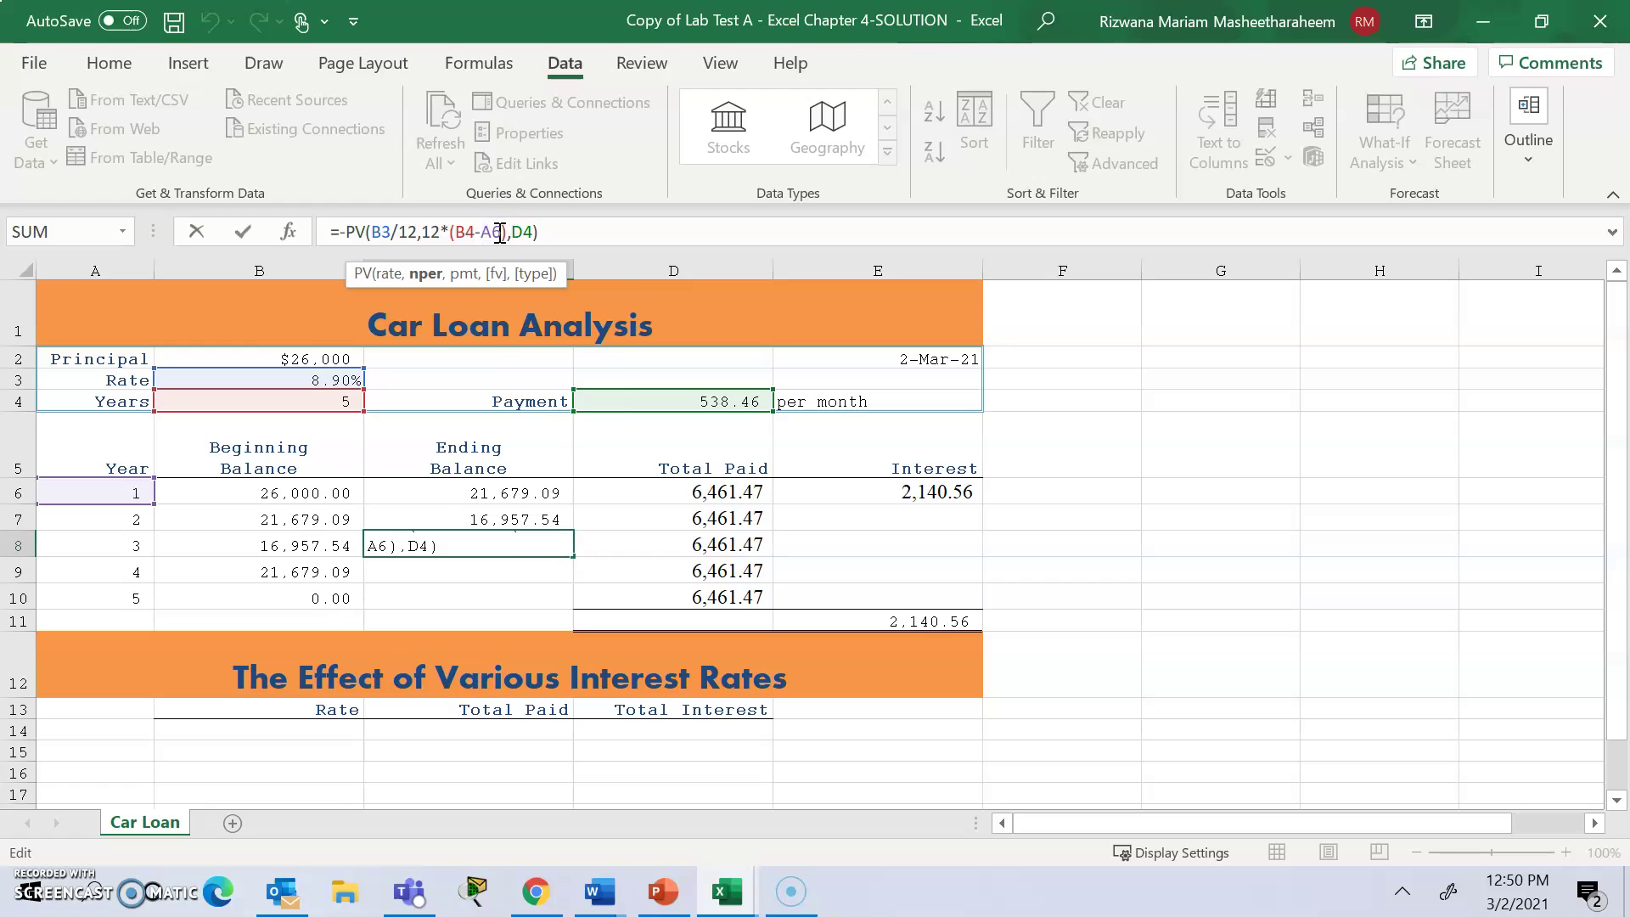
{"action": "key", "text": "BackSpace"}
{"action": "type", "text": "8"}
{"action": "key", "text": "Return"}
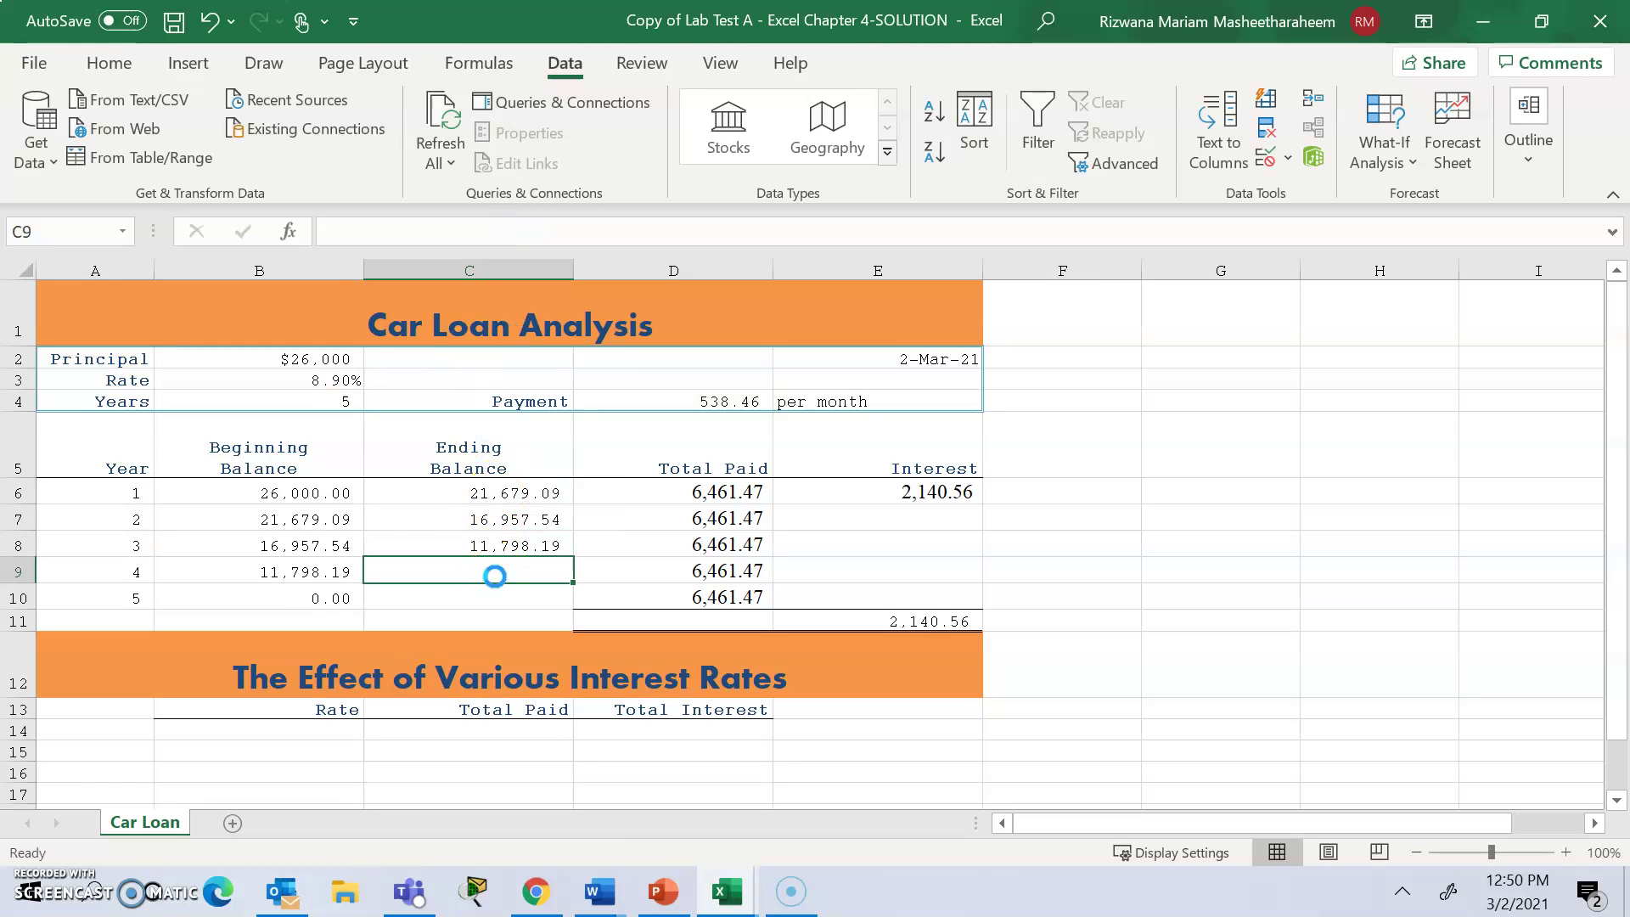
Paste the formula into C9 with the row reference changed to A9
{"action": "key", "text": "ctrl+v"}
{"action": "left_click", "coordinate": [538, 231]}
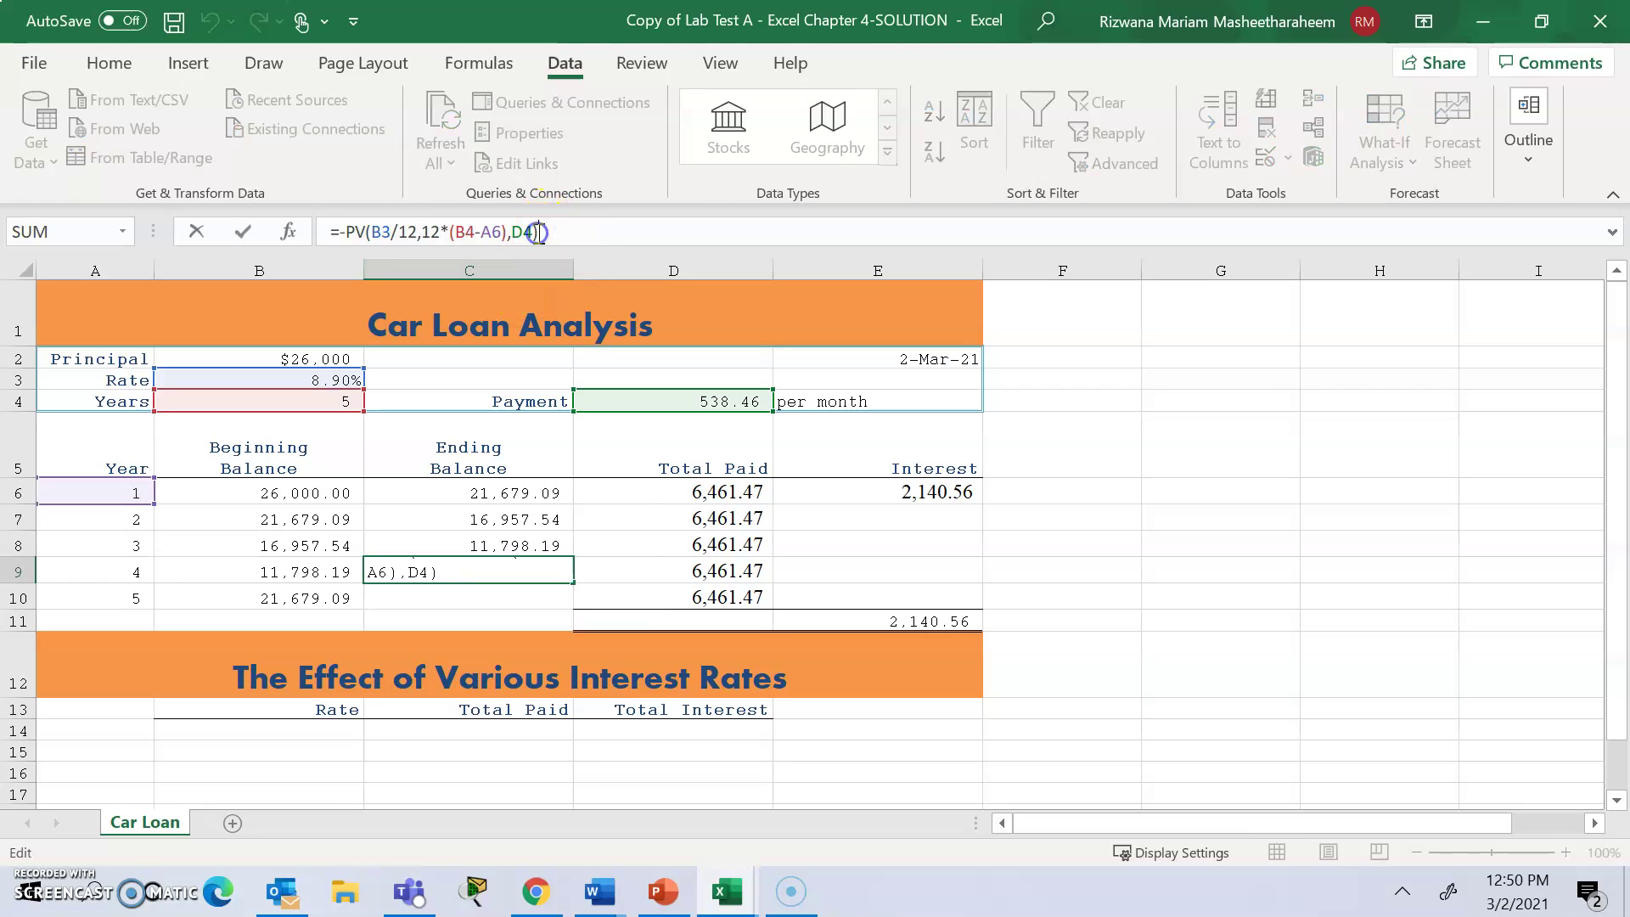
{"action": "left_click", "coordinate": [501, 232]}
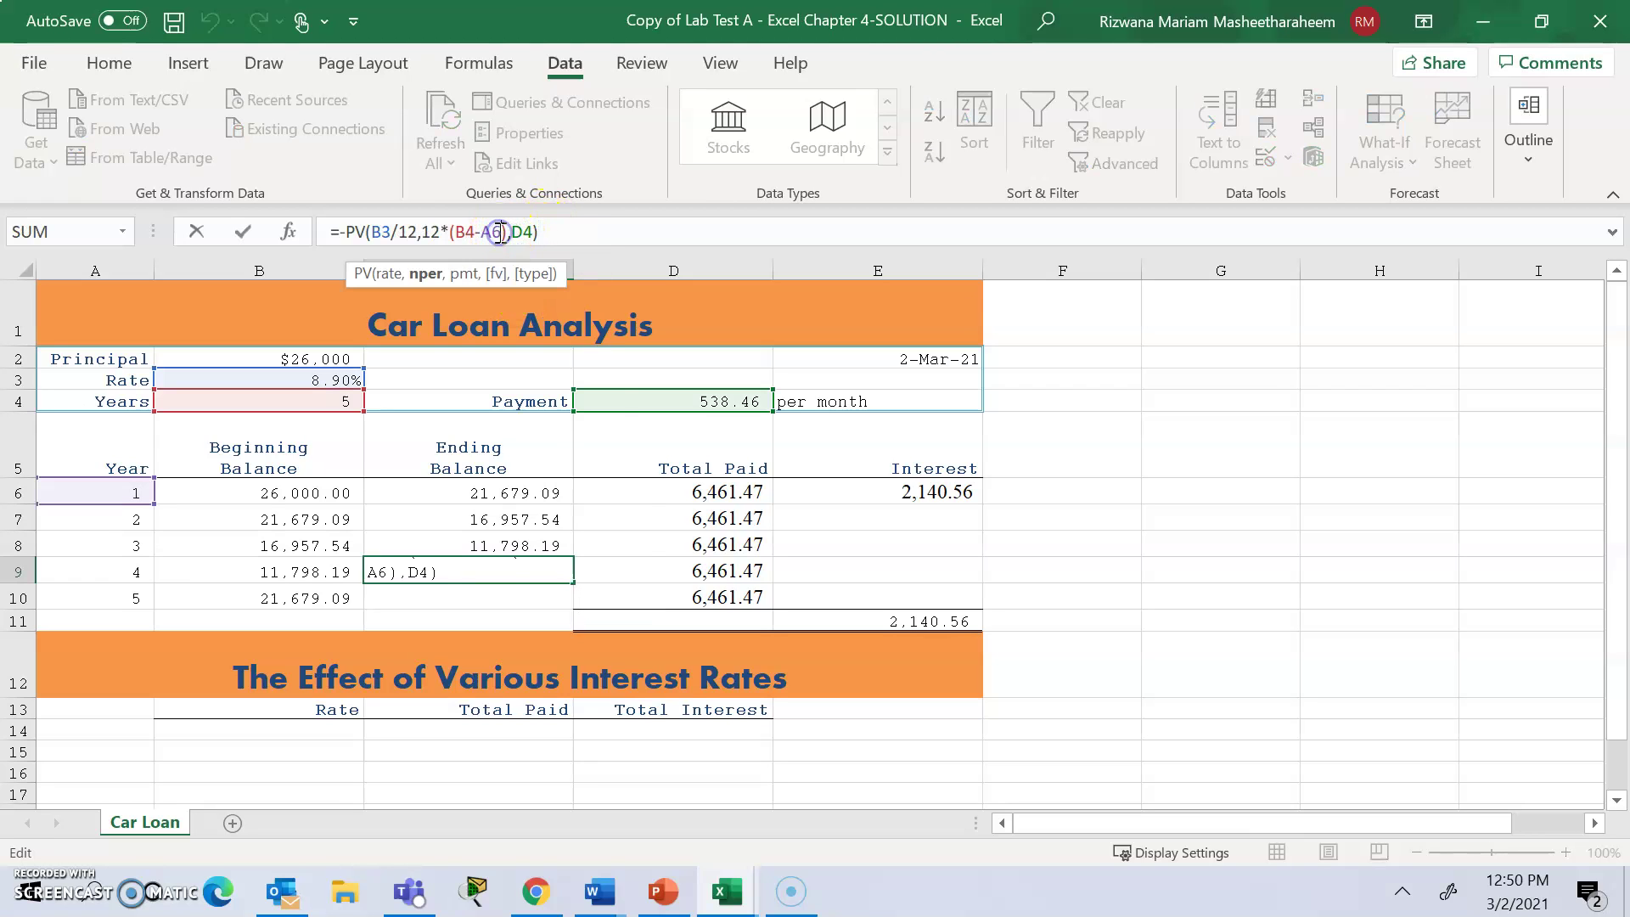
{"action": "key", "text": "BackSpace"}
{"action": "type", "text": "9"}
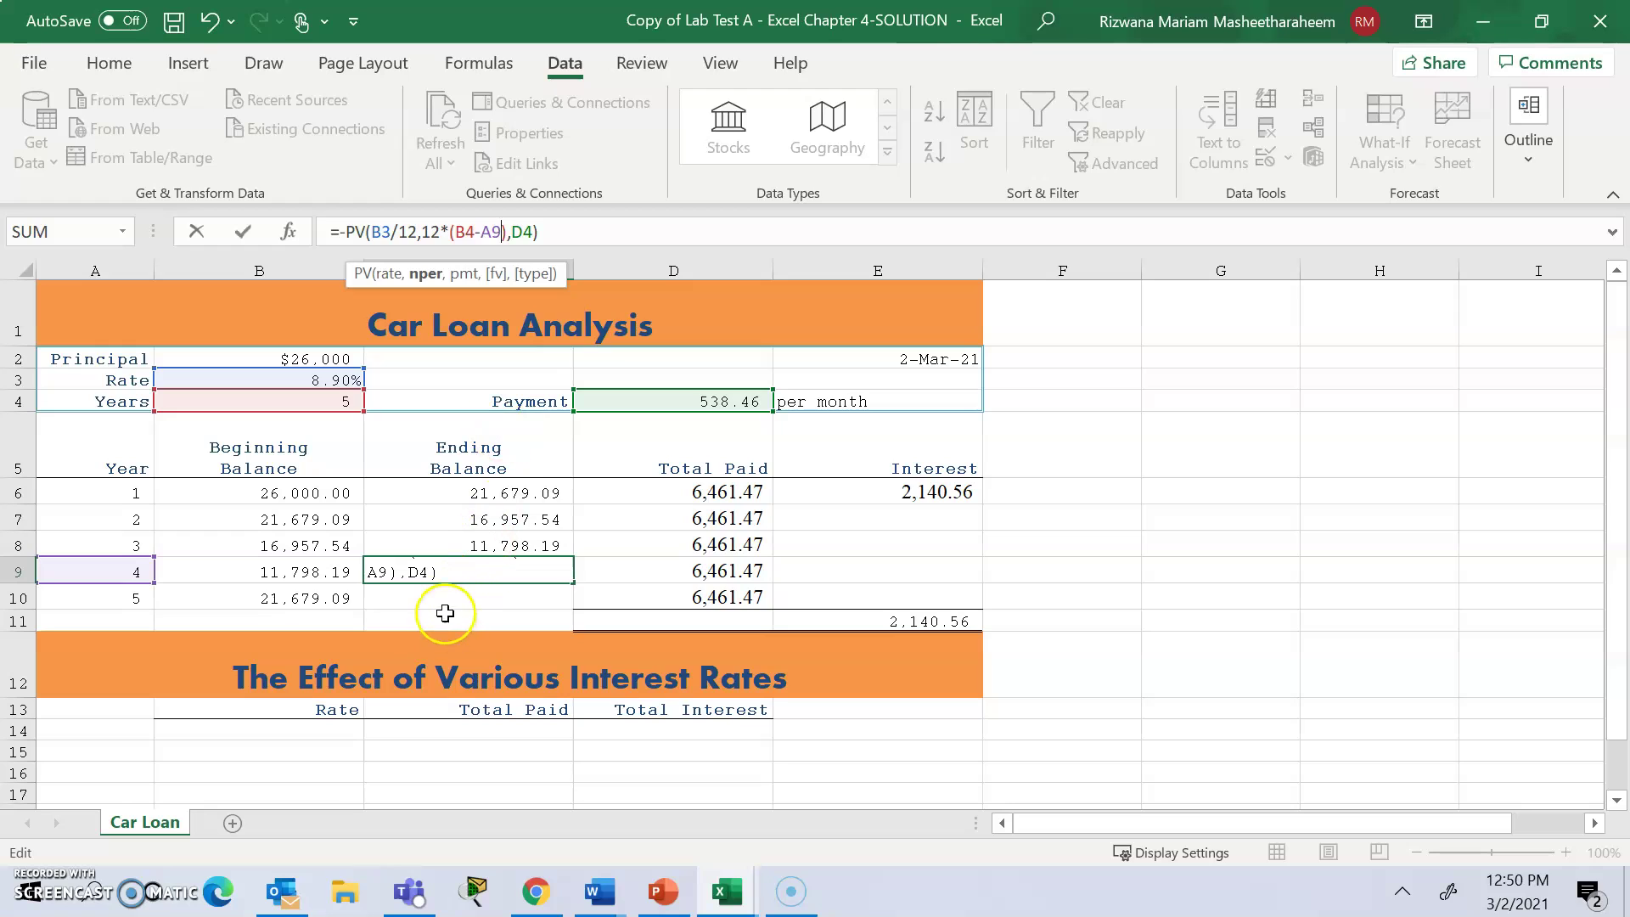
{"action": "key", "text": "Return"}
Paste the formula into C10 with the reference changed to A10, giving 0.00 for year 5
{"action": "double_click", "coordinate": [477, 592]}
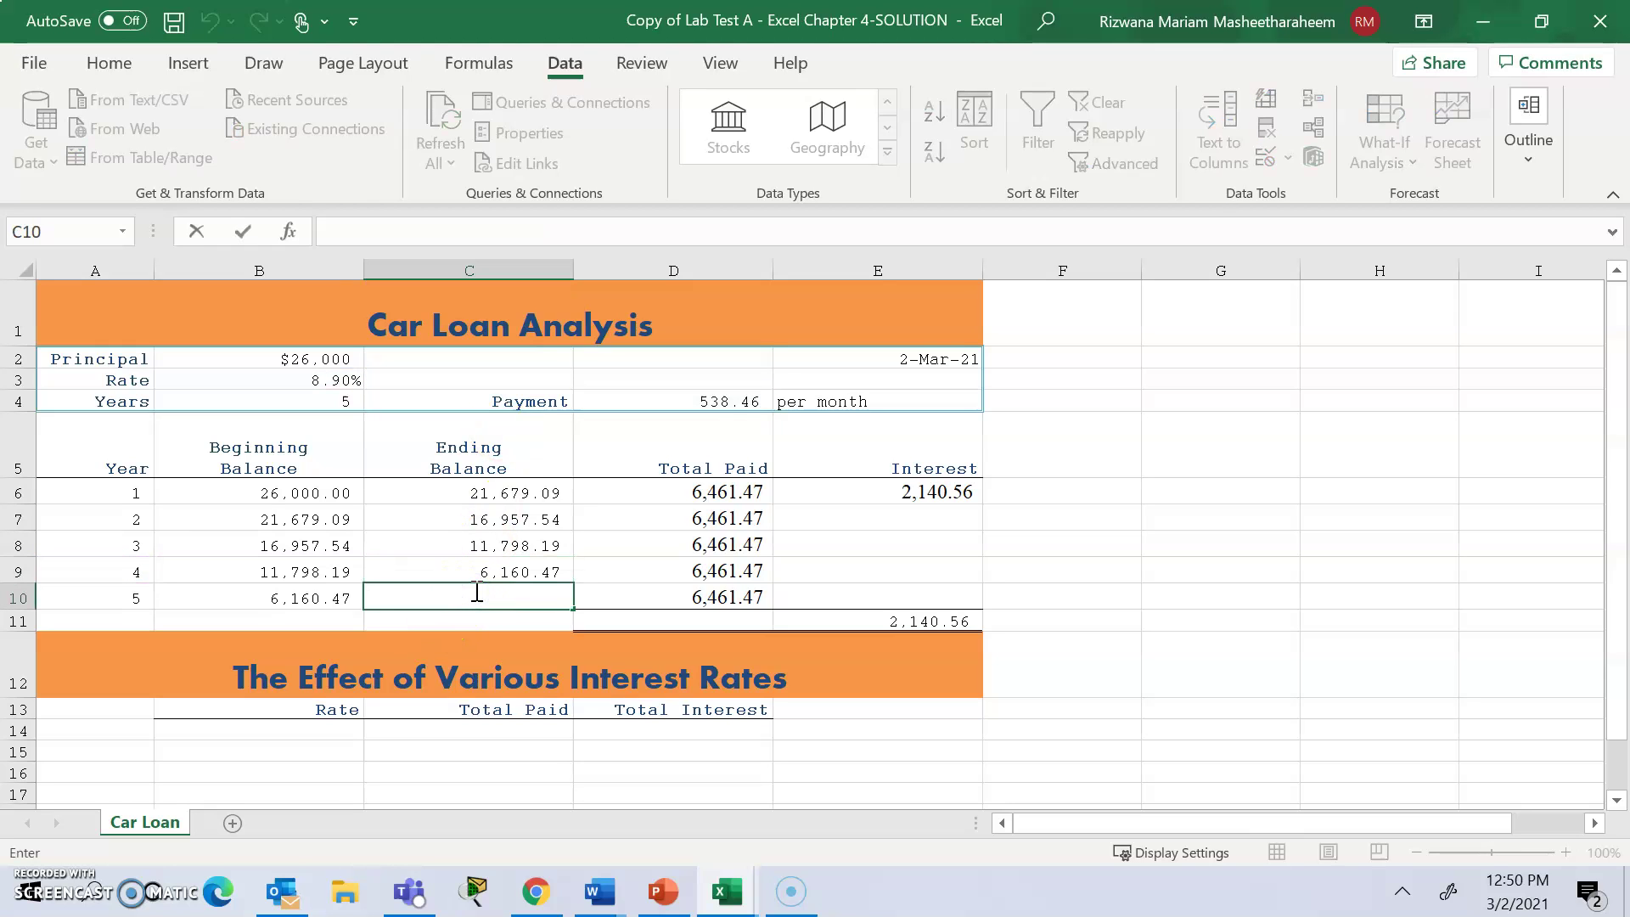
{"action": "type", "text": "=-PV(B3/12,12*(B4-A6),D4)"}
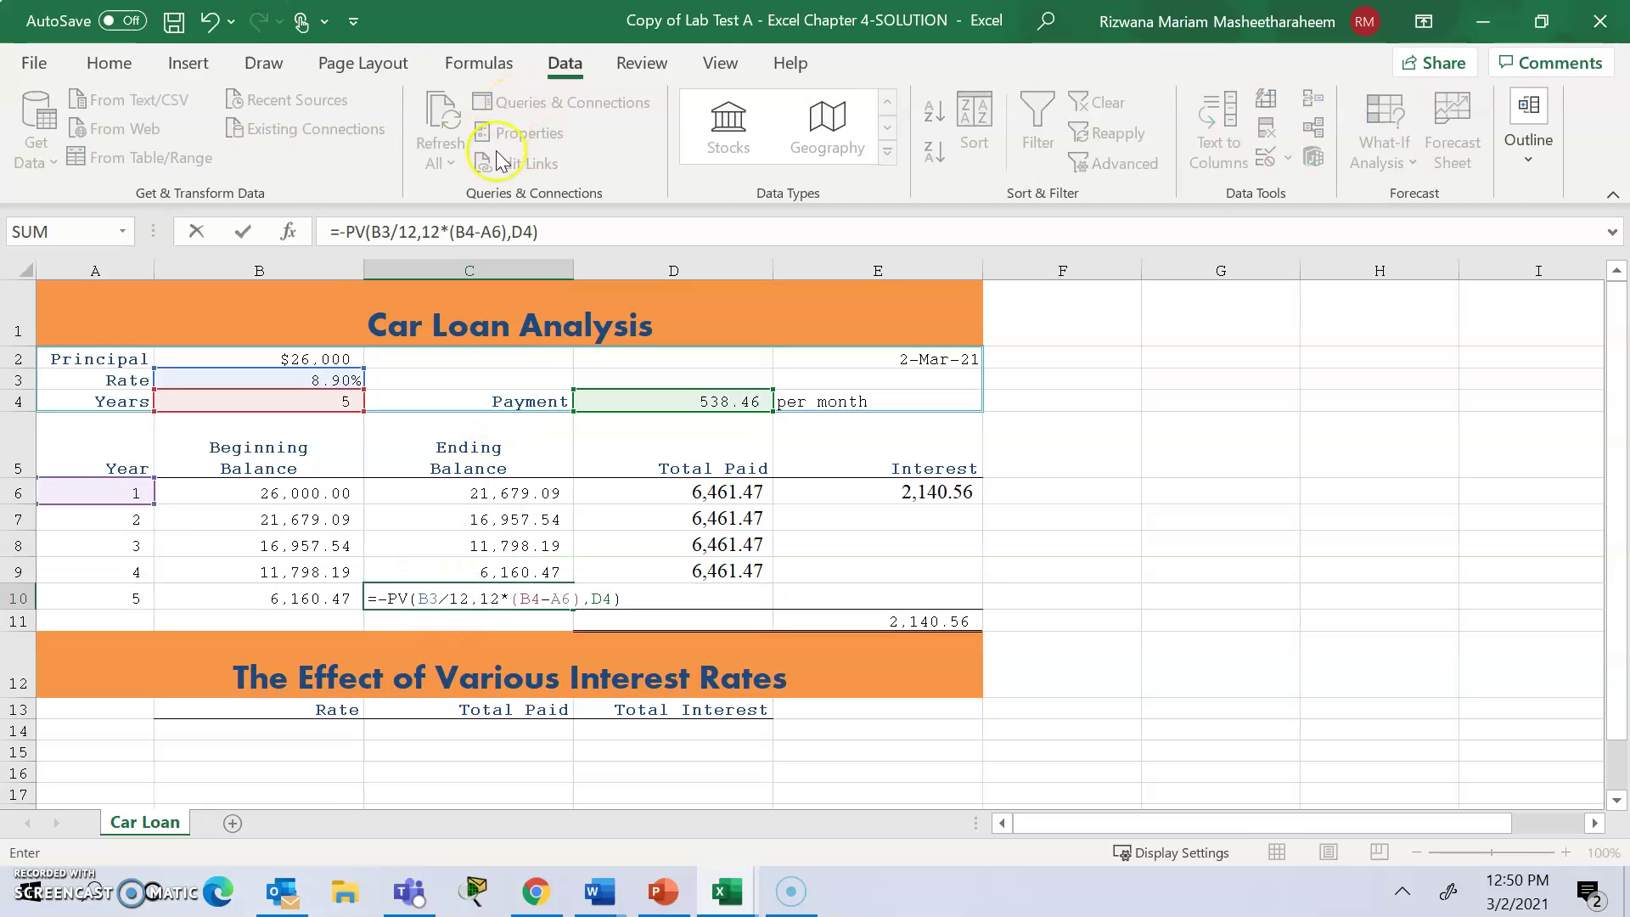
{"action": "left_click", "coordinate": [500, 229]}
{"action": "key", "text": "BackSpace"}
{"action": "type", "text": "10"}
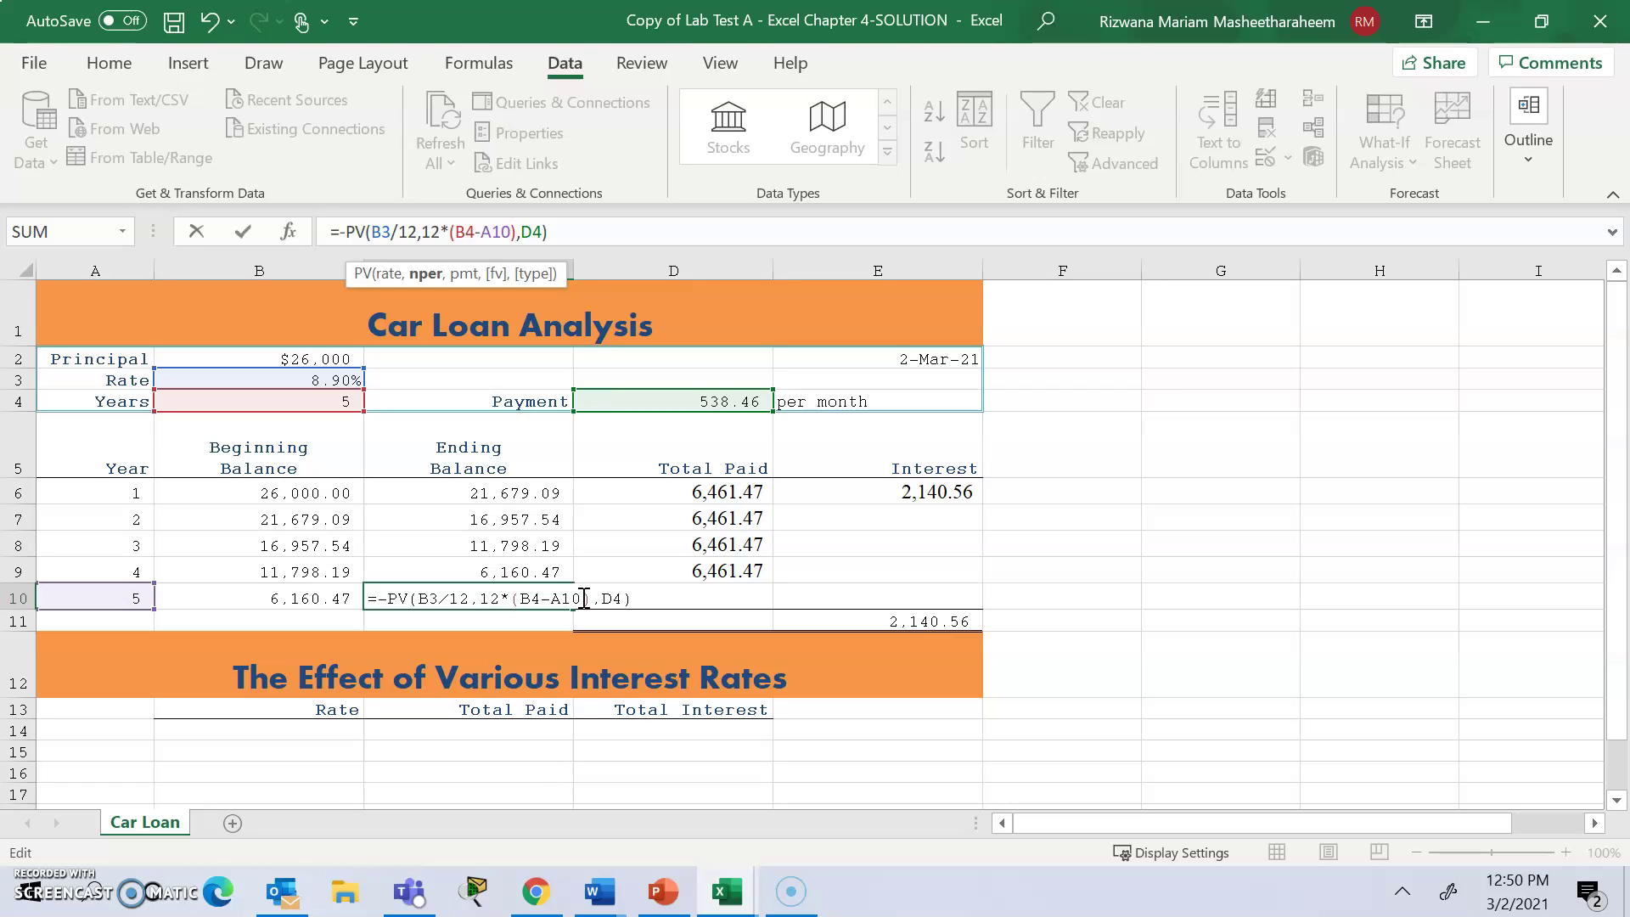
{"action": "key", "text": "Return"}
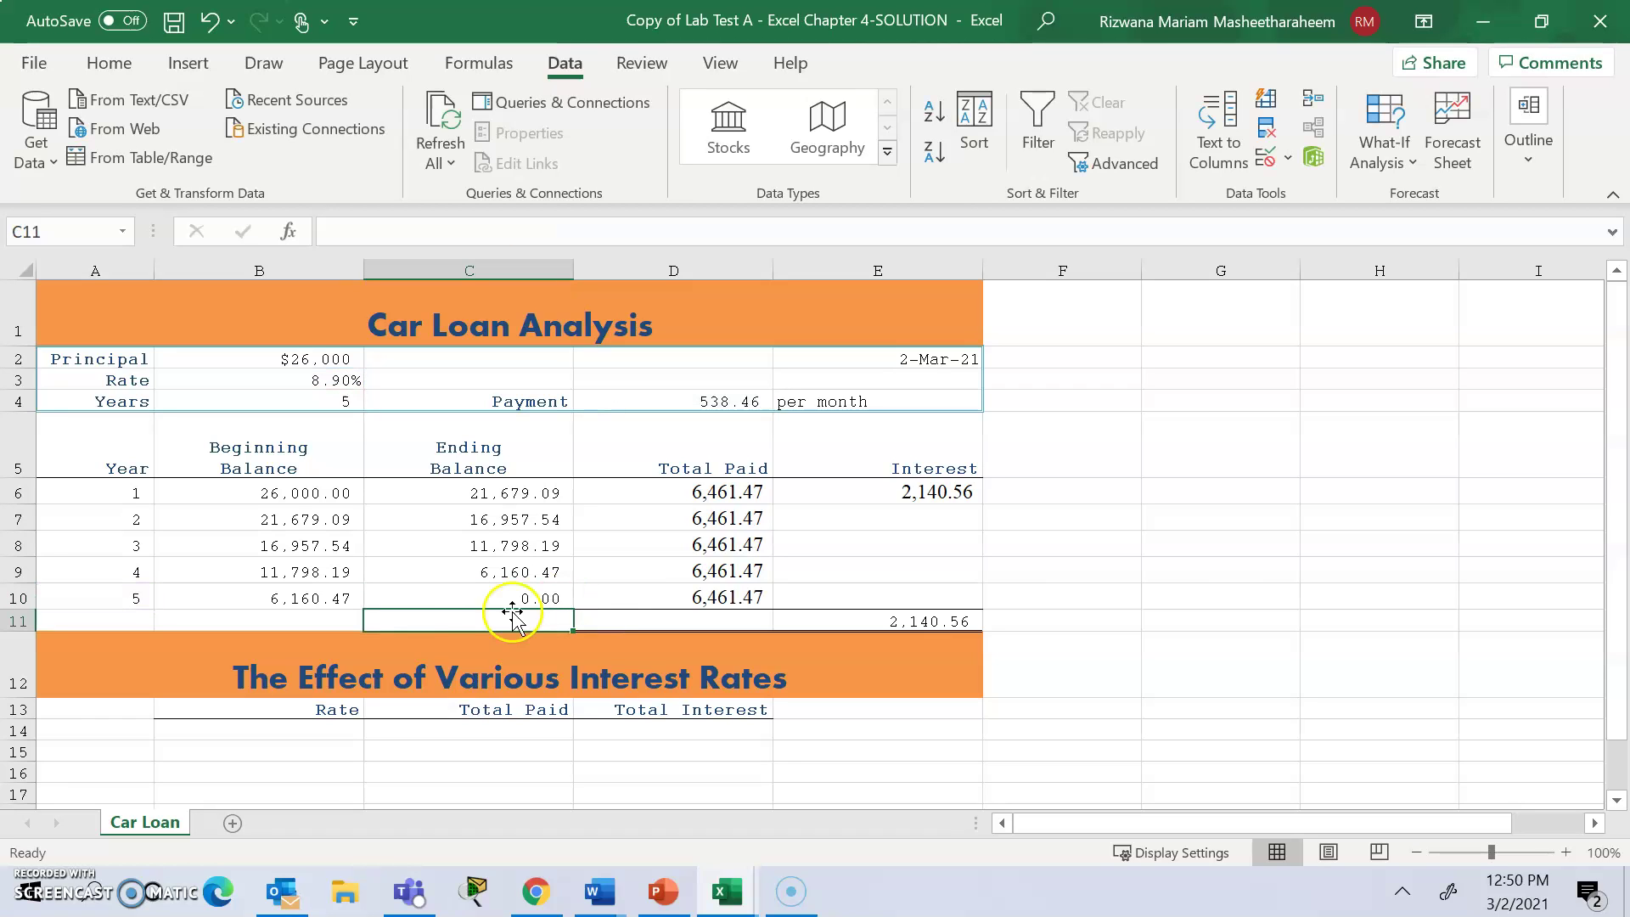
Fill the interest formula from E6 down to E10 and clear the old total in E11
{"action": "left_click", "coordinate": [504, 594]}
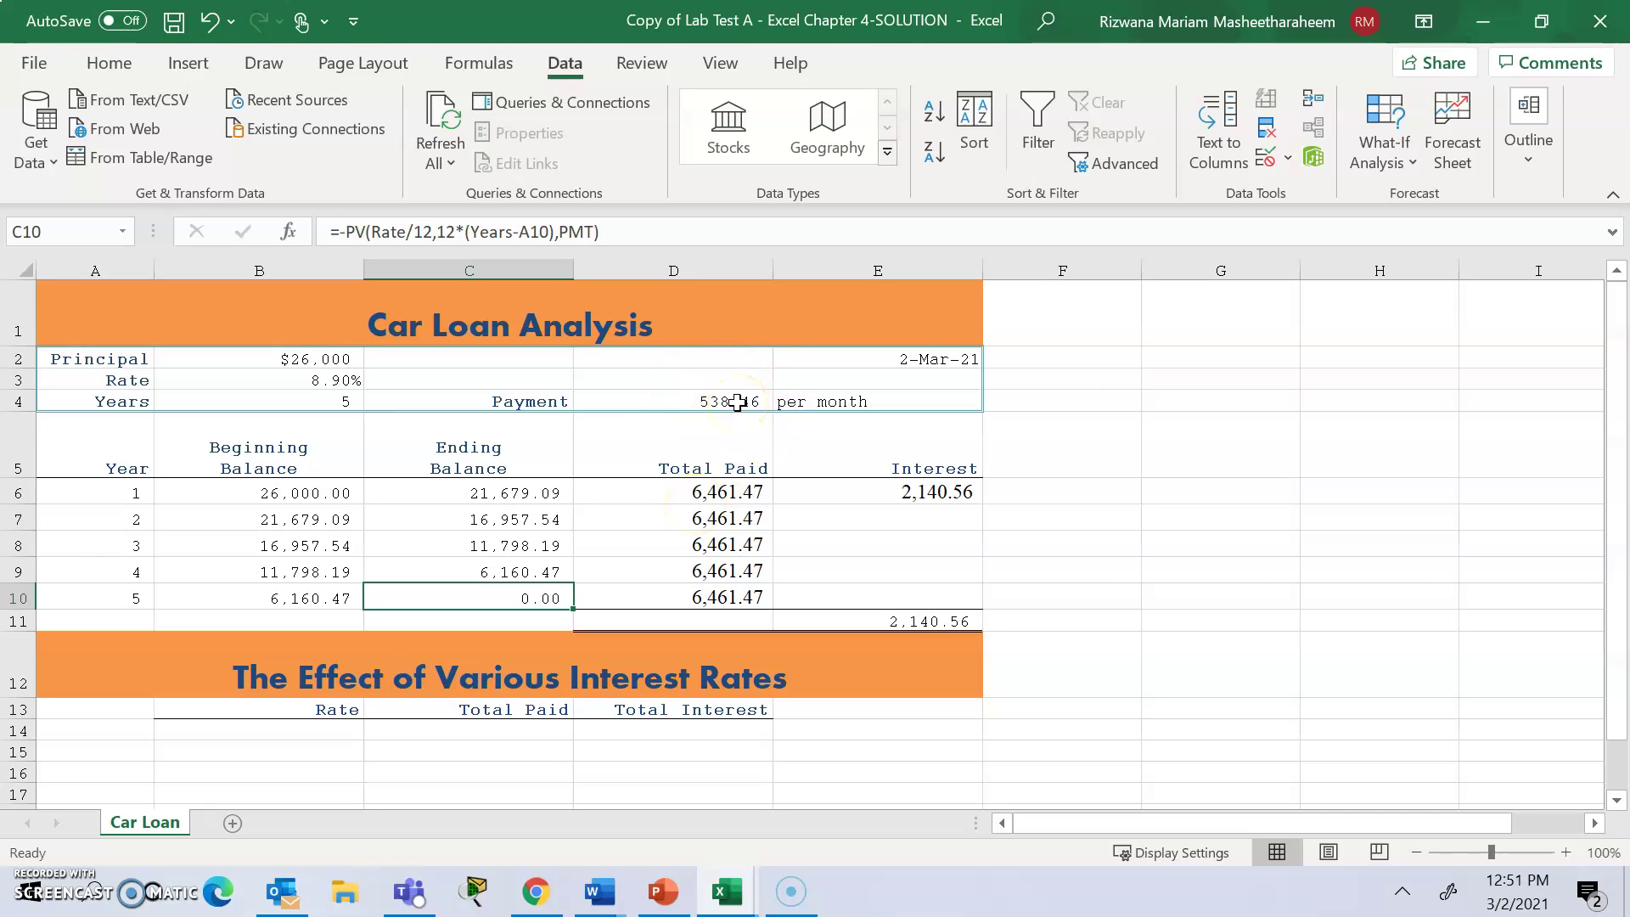
{"action": "left_click", "coordinate": [973, 490]}
{"action": "left_click_drag", "start_coordinate": [980, 508], "coordinate": [986, 608]}
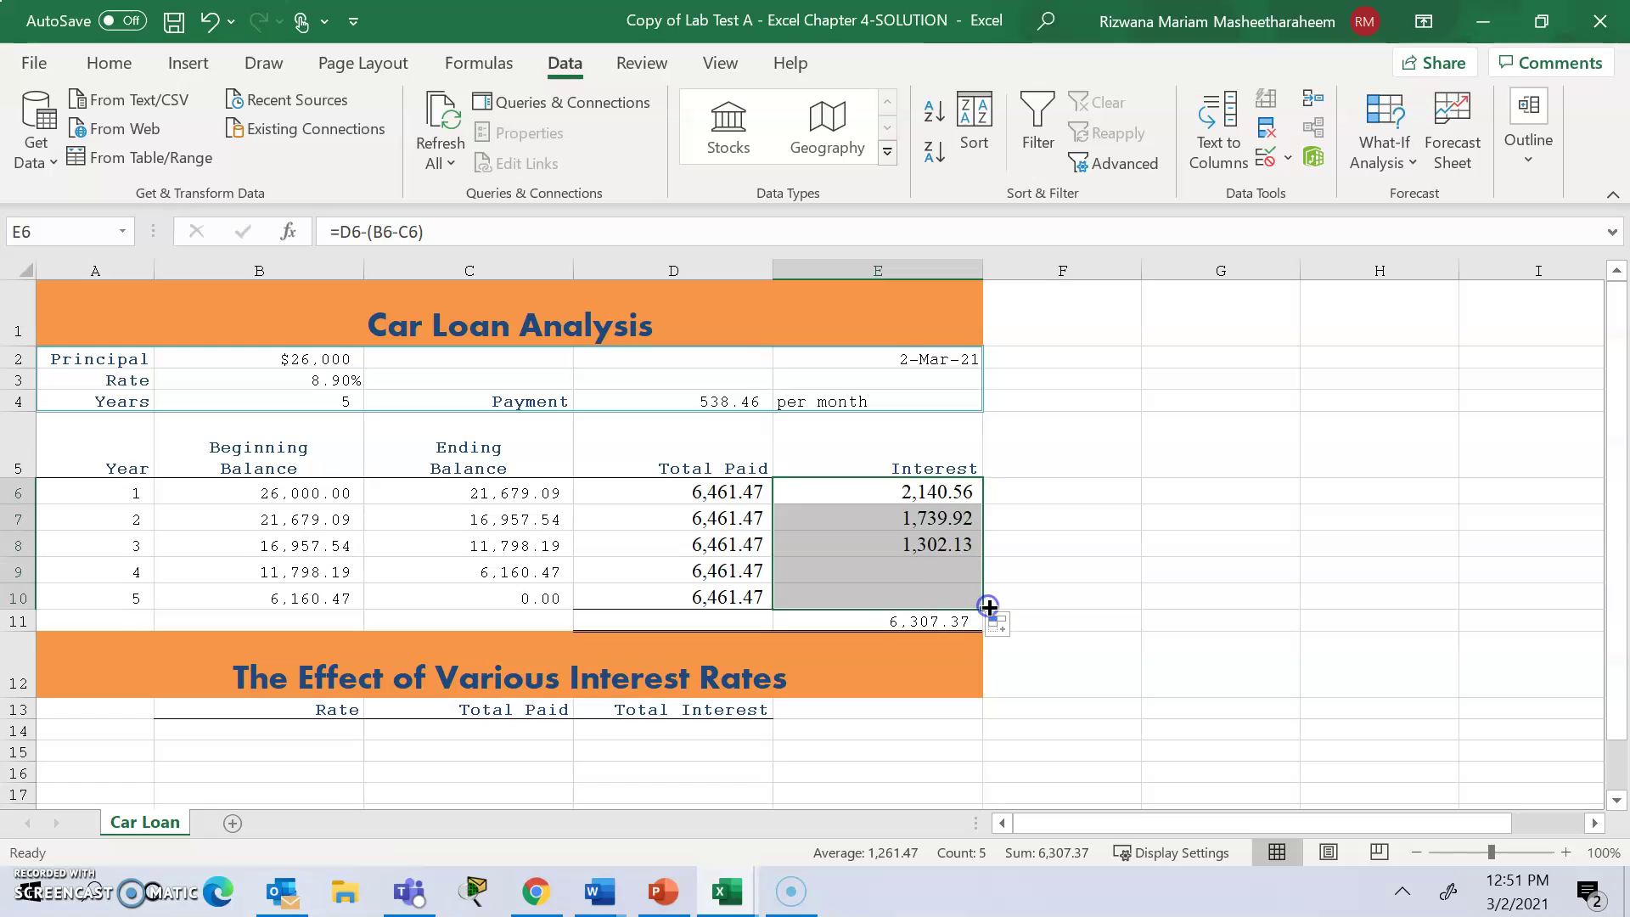
{"action": "left_click", "coordinate": [1050, 606]}
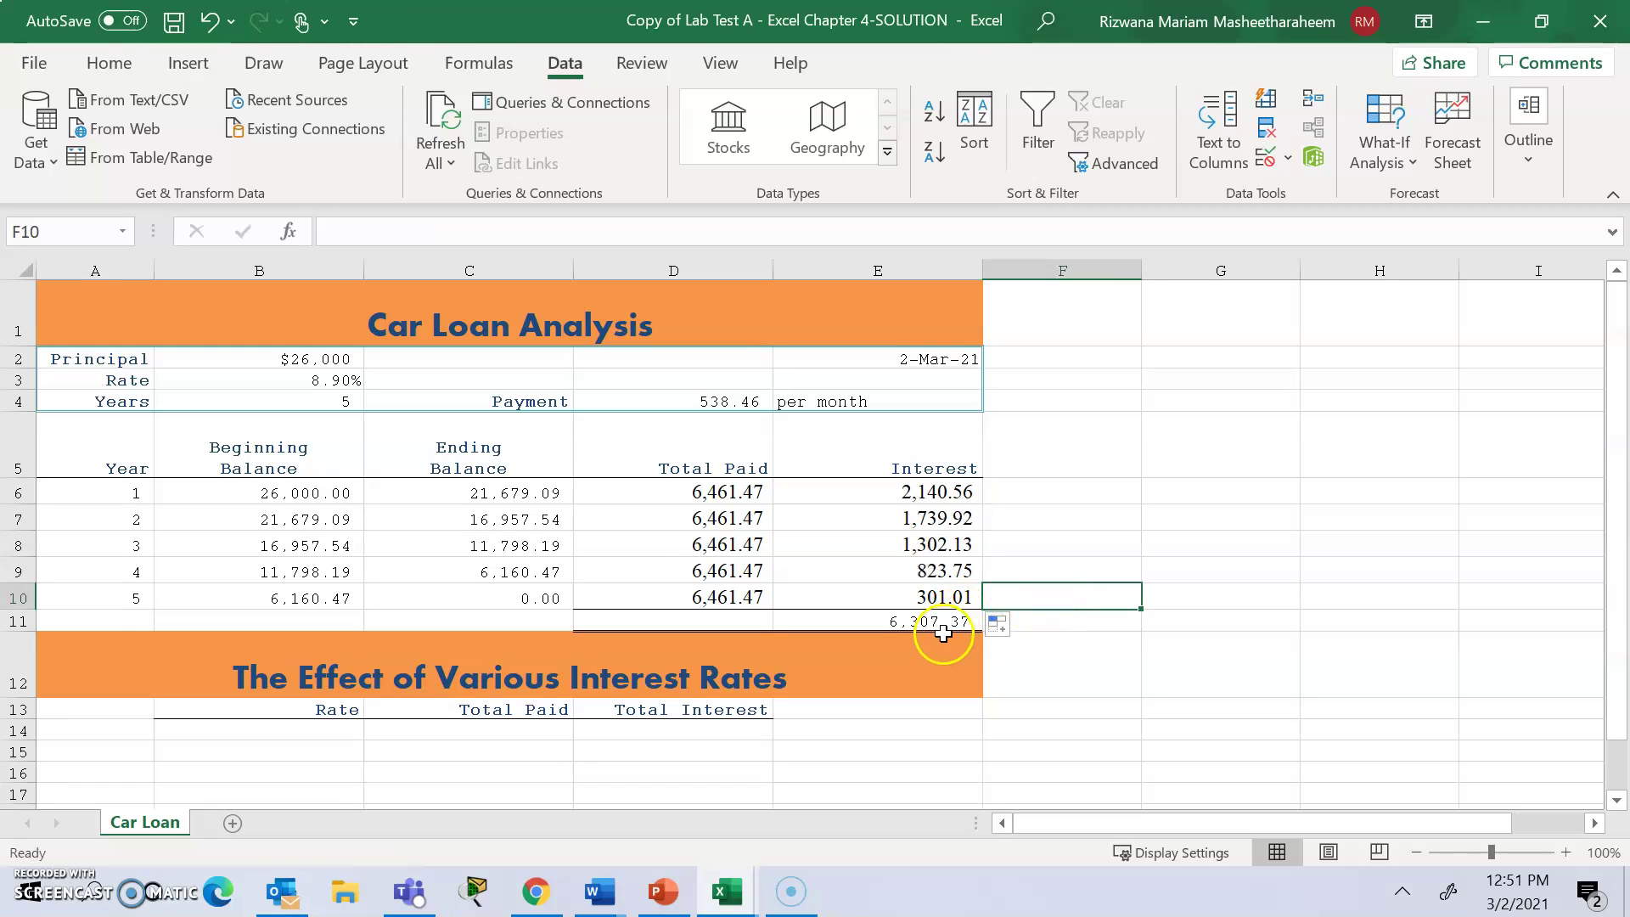
{"action": "left_click", "coordinate": [940, 617]}
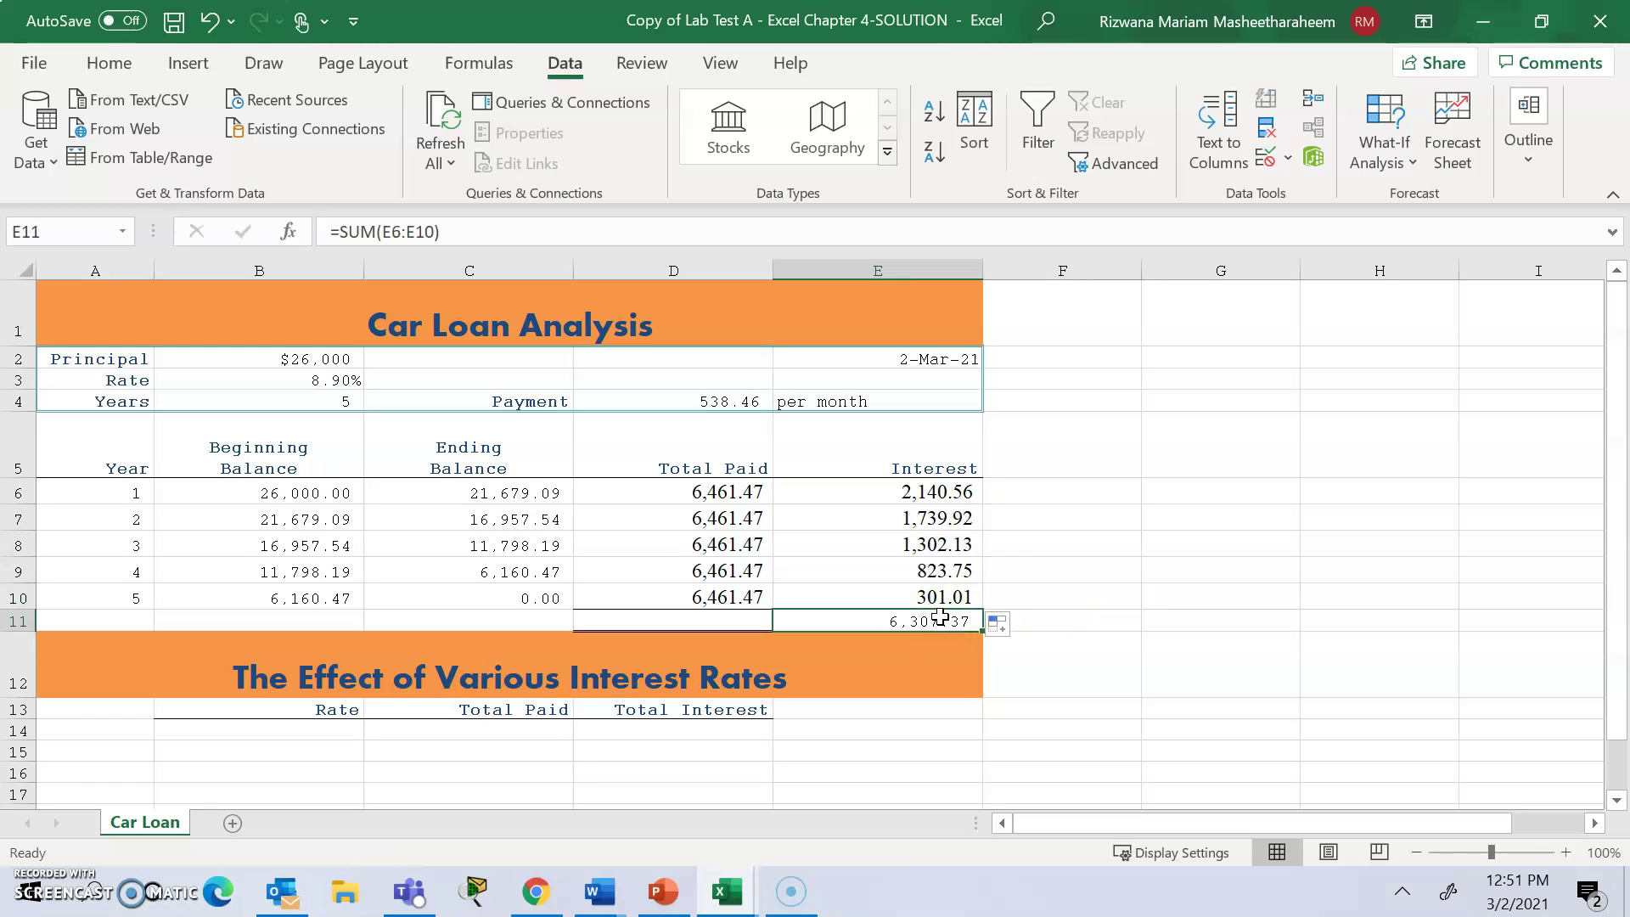
{"action": "key", "text": "Delete"}
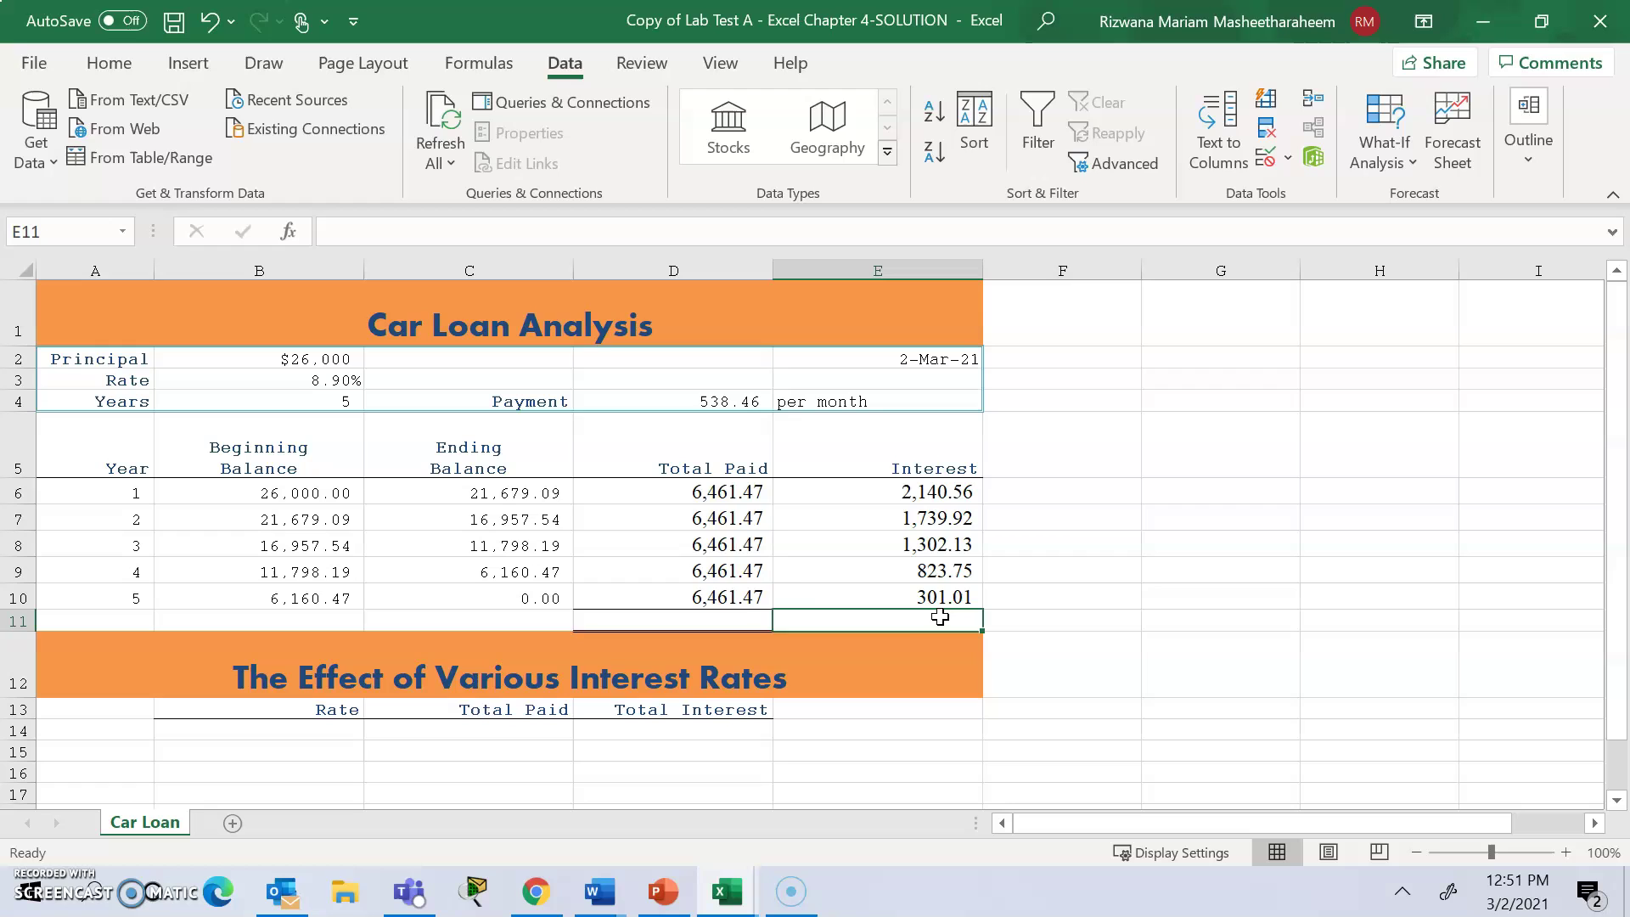
Insert AutoSum totals in D11 (32,307.37) and E11 (6,307.37)
{"action": "left_click", "coordinate": [707, 621]}
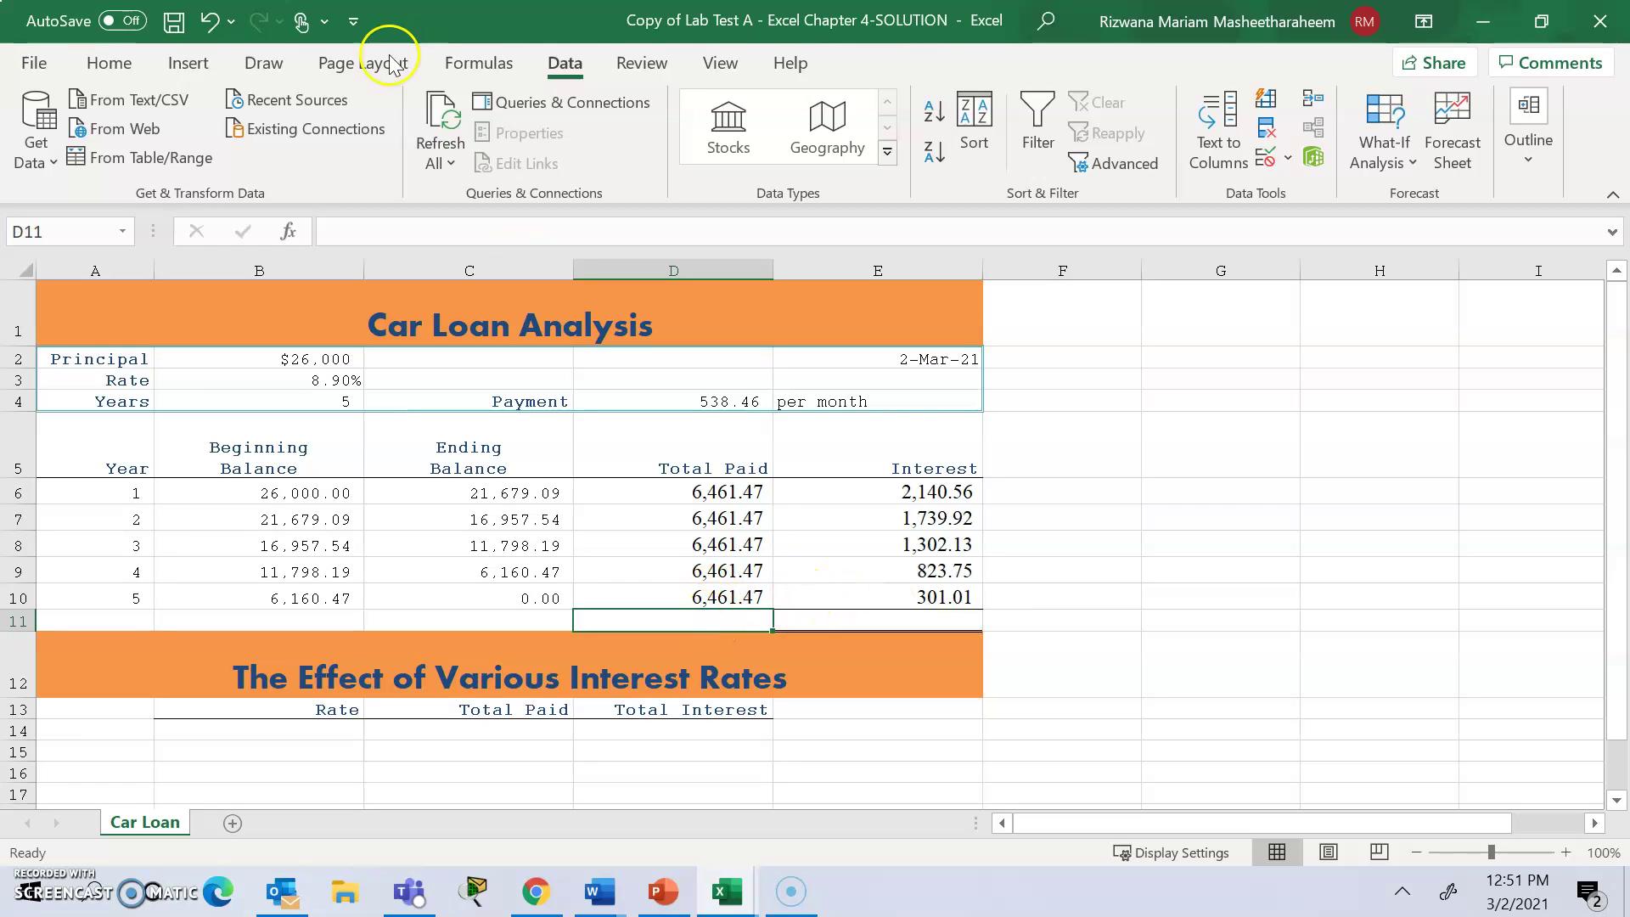
{"action": "left_click", "coordinate": [97, 66]}
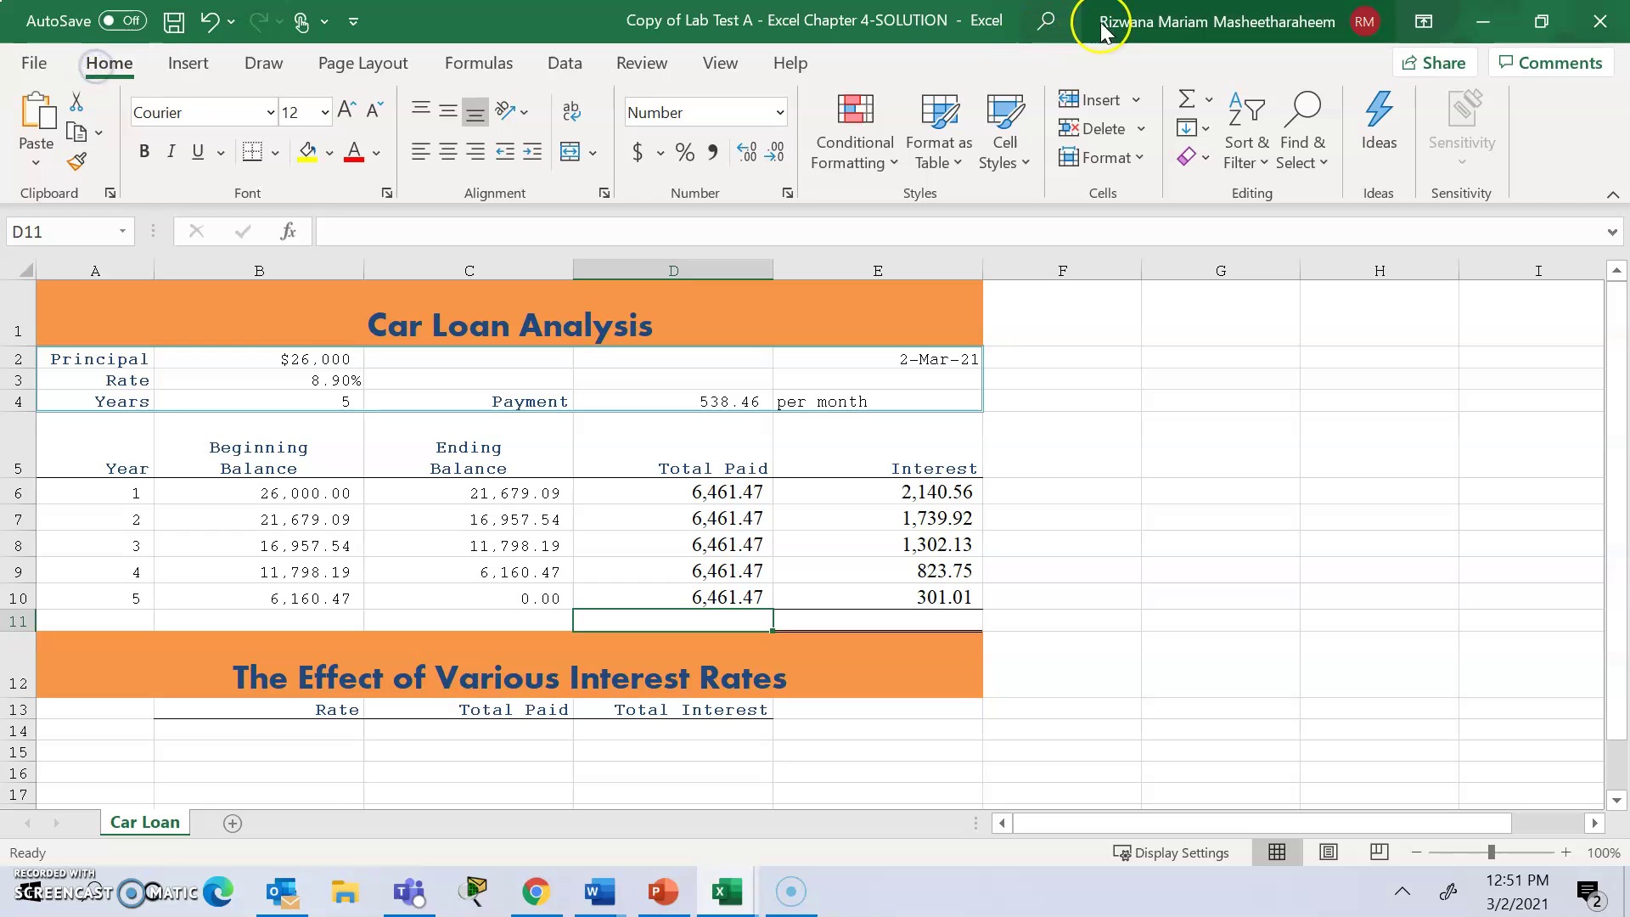
{"action": "left_click", "coordinate": [1187, 99]}
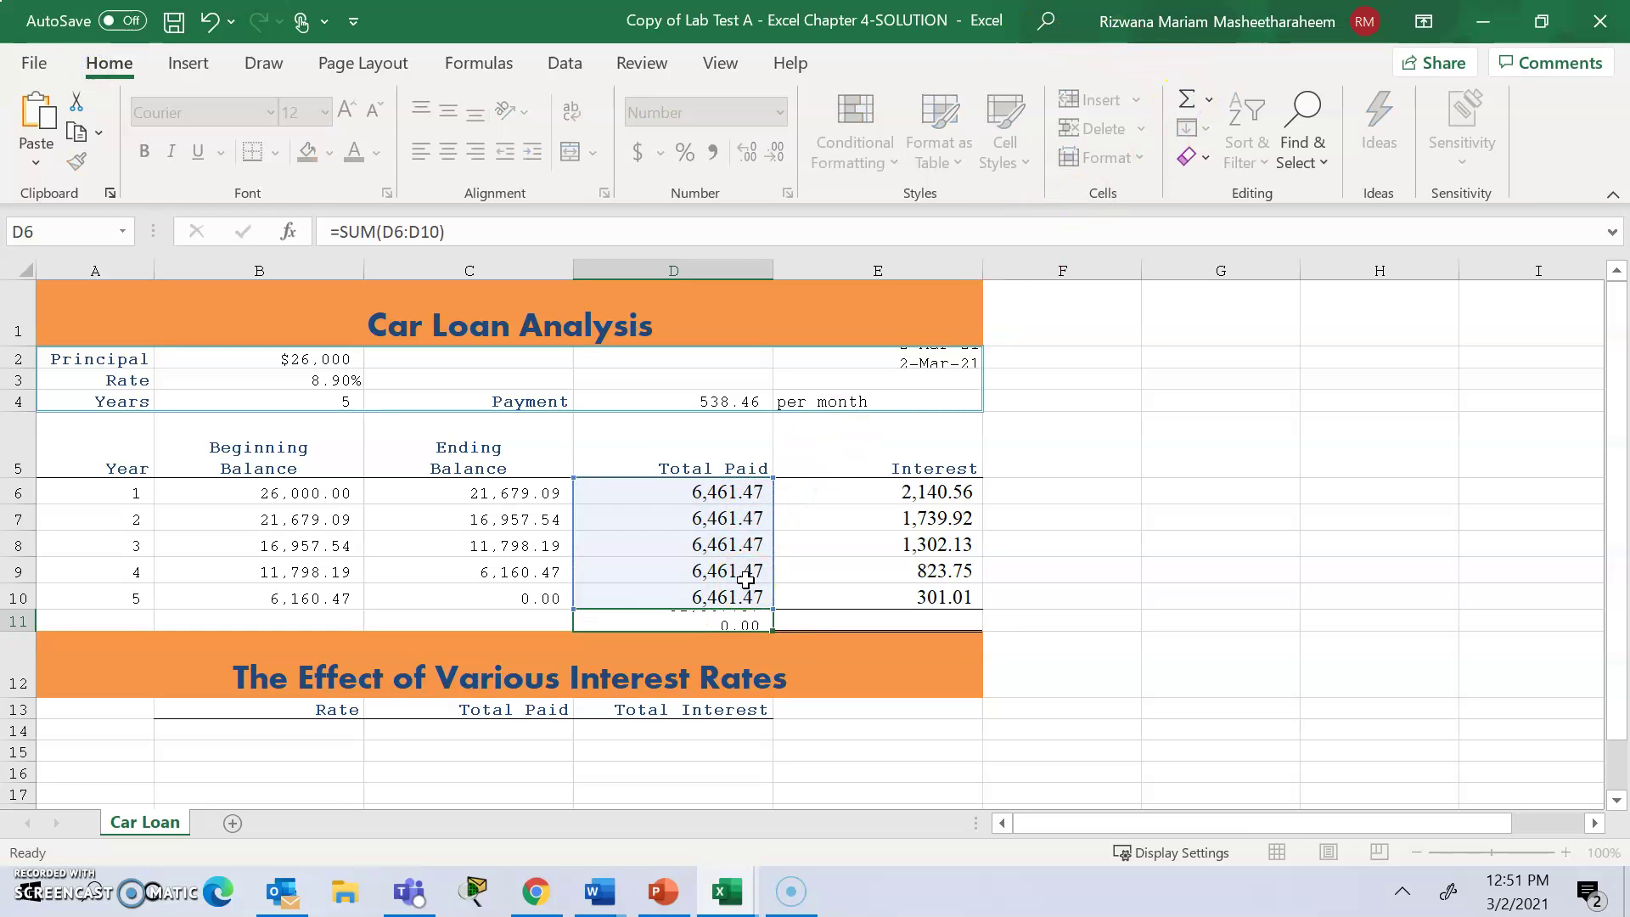
{"action": "key", "text": "Return"}
{"action": "left_click", "coordinate": [921, 625]}
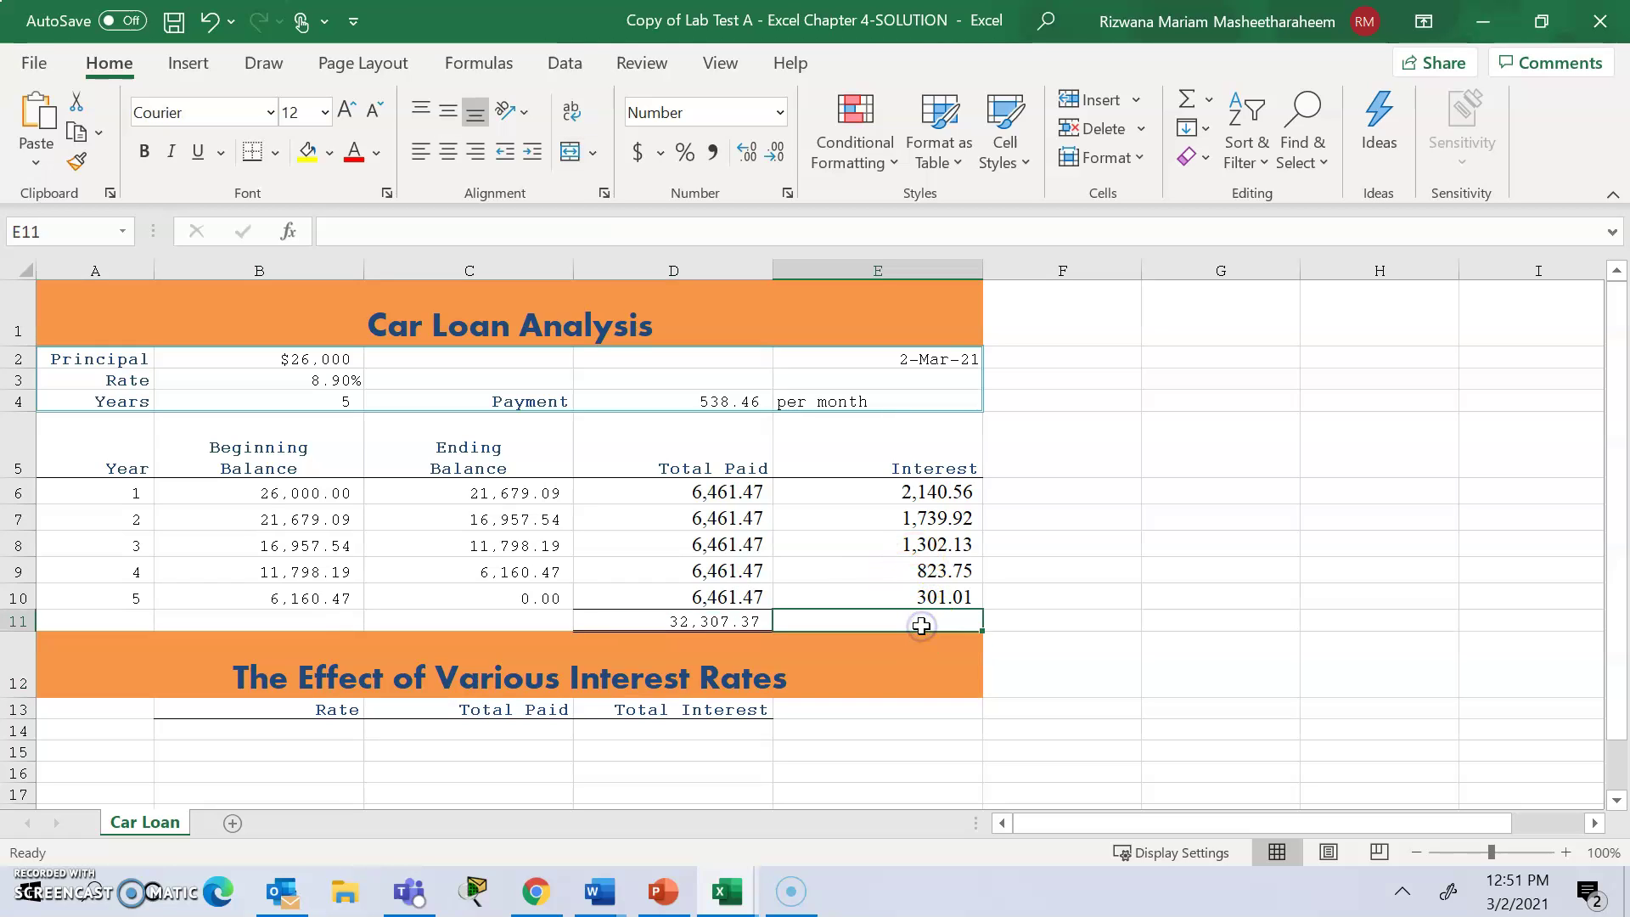
{"action": "left_click", "coordinate": [1191, 99]}
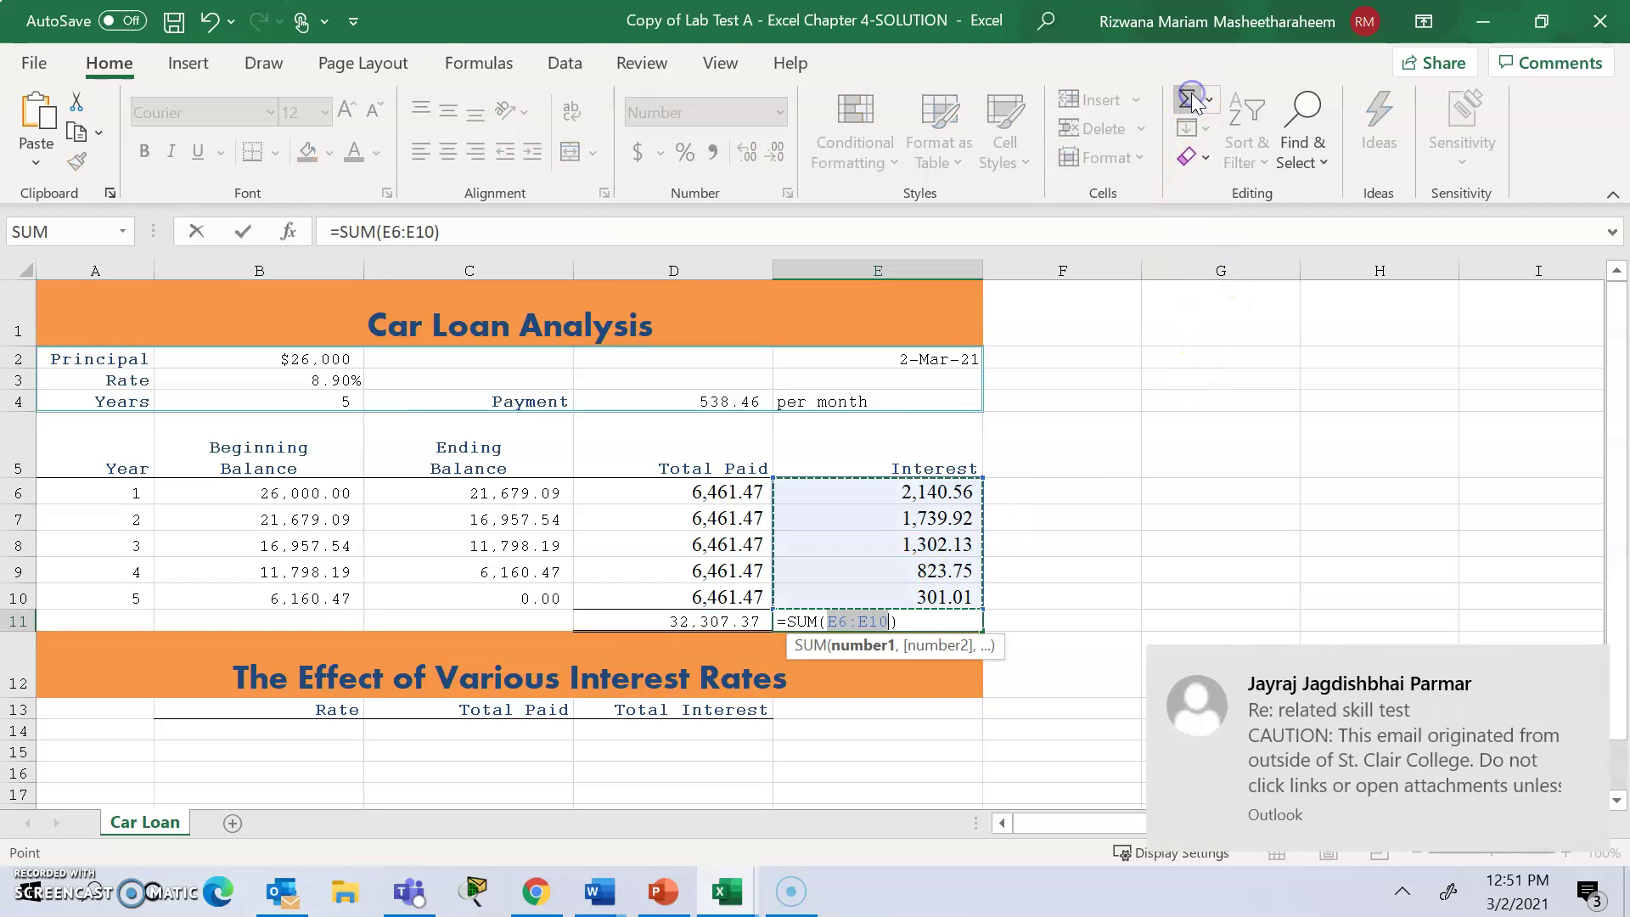
{"action": "left_click", "coordinate": [1584, 666]}
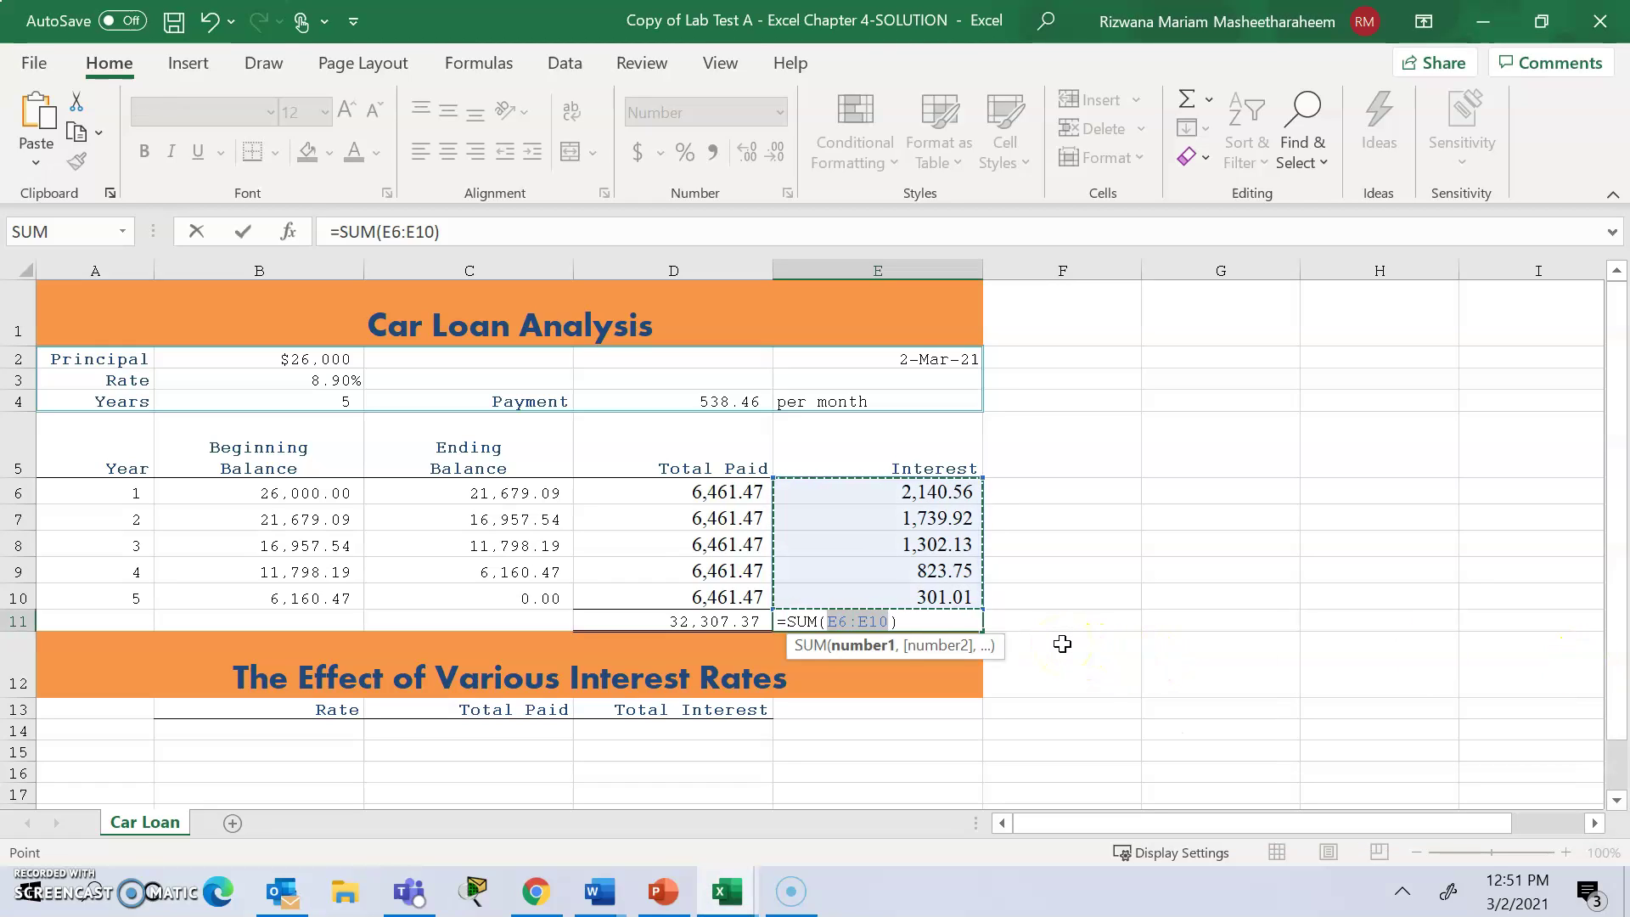
{"action": "key", "text": "Return"}
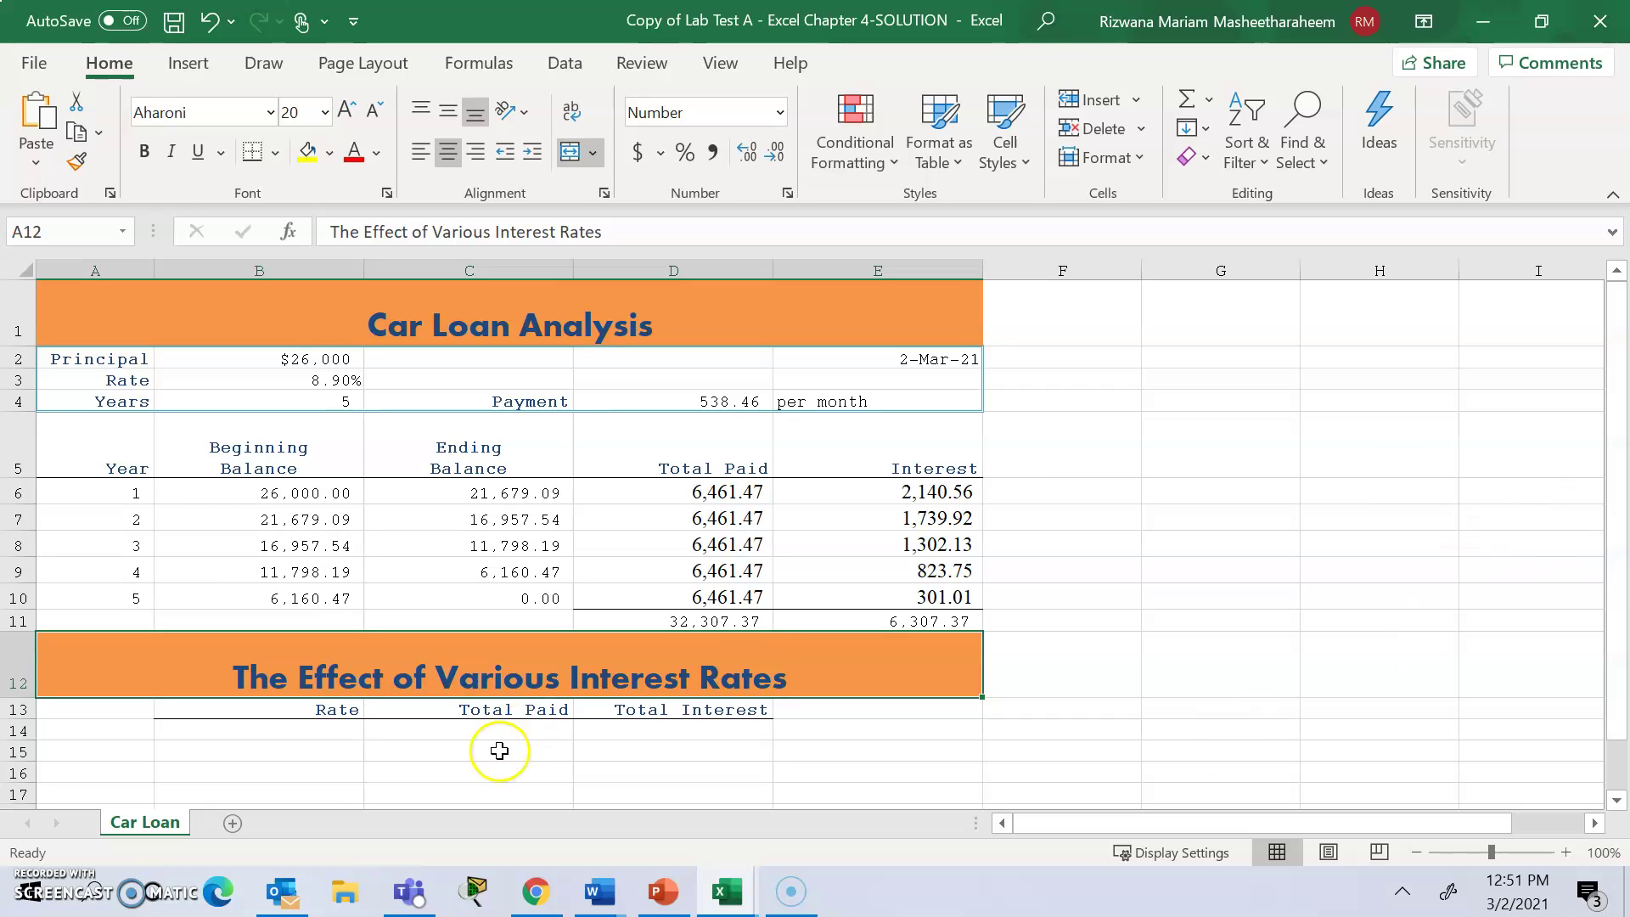
Bring up the Chapter 4 assignment in Word and read page 2's steps 17–22
{"action": "left_click", "coordinate": [600, 893]}
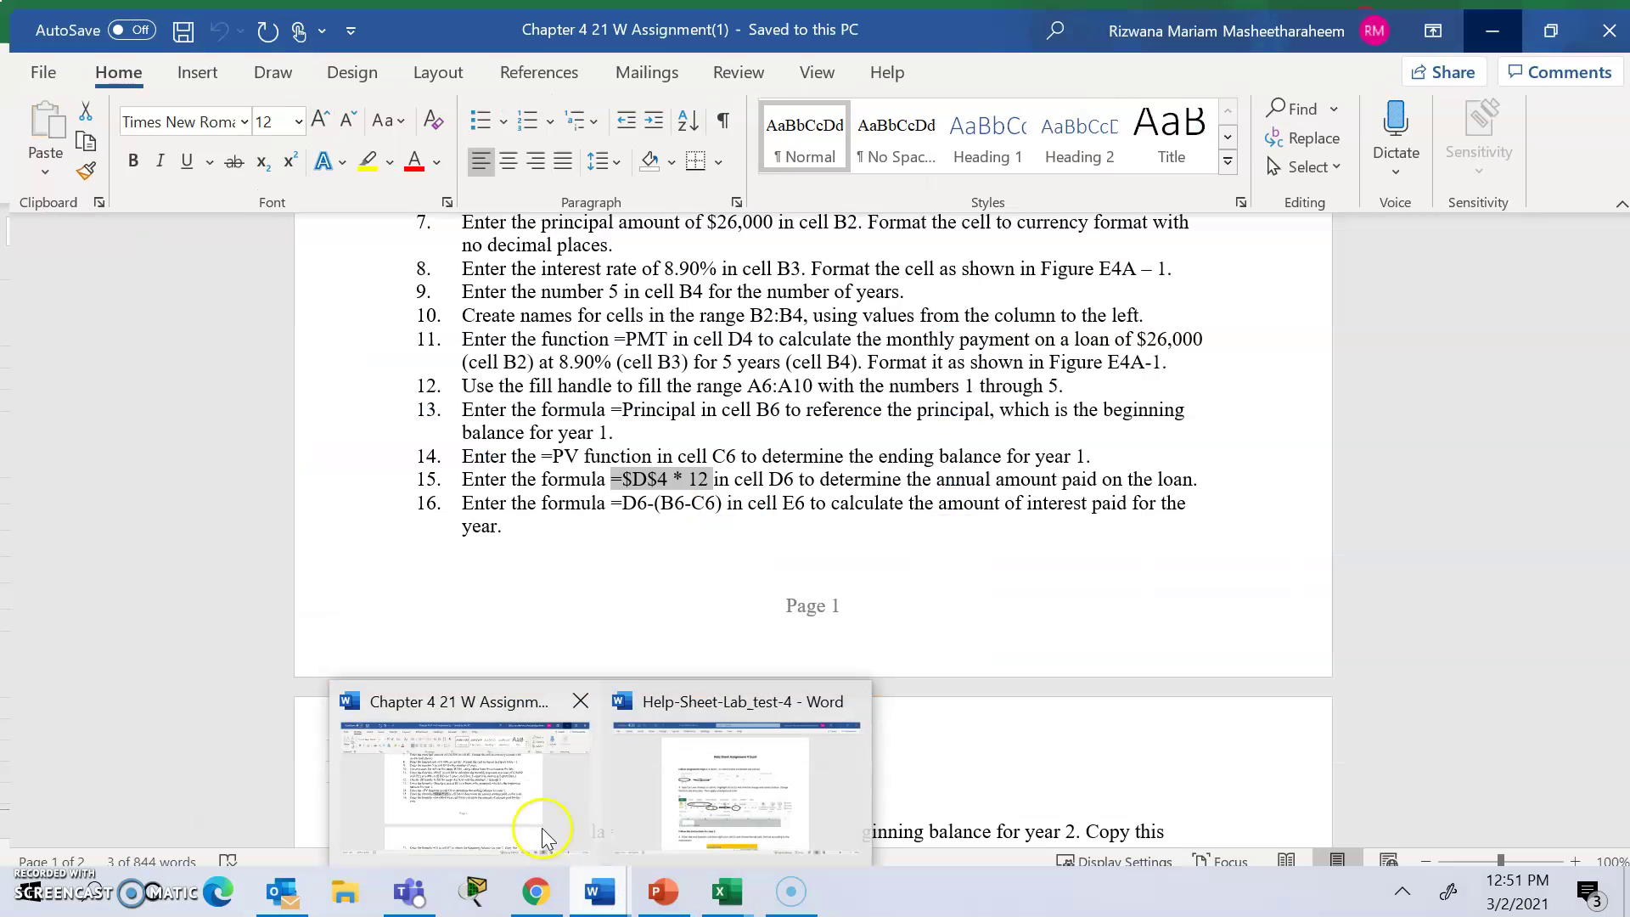
{"action": "left_click", "coordinate": [530, 827]}
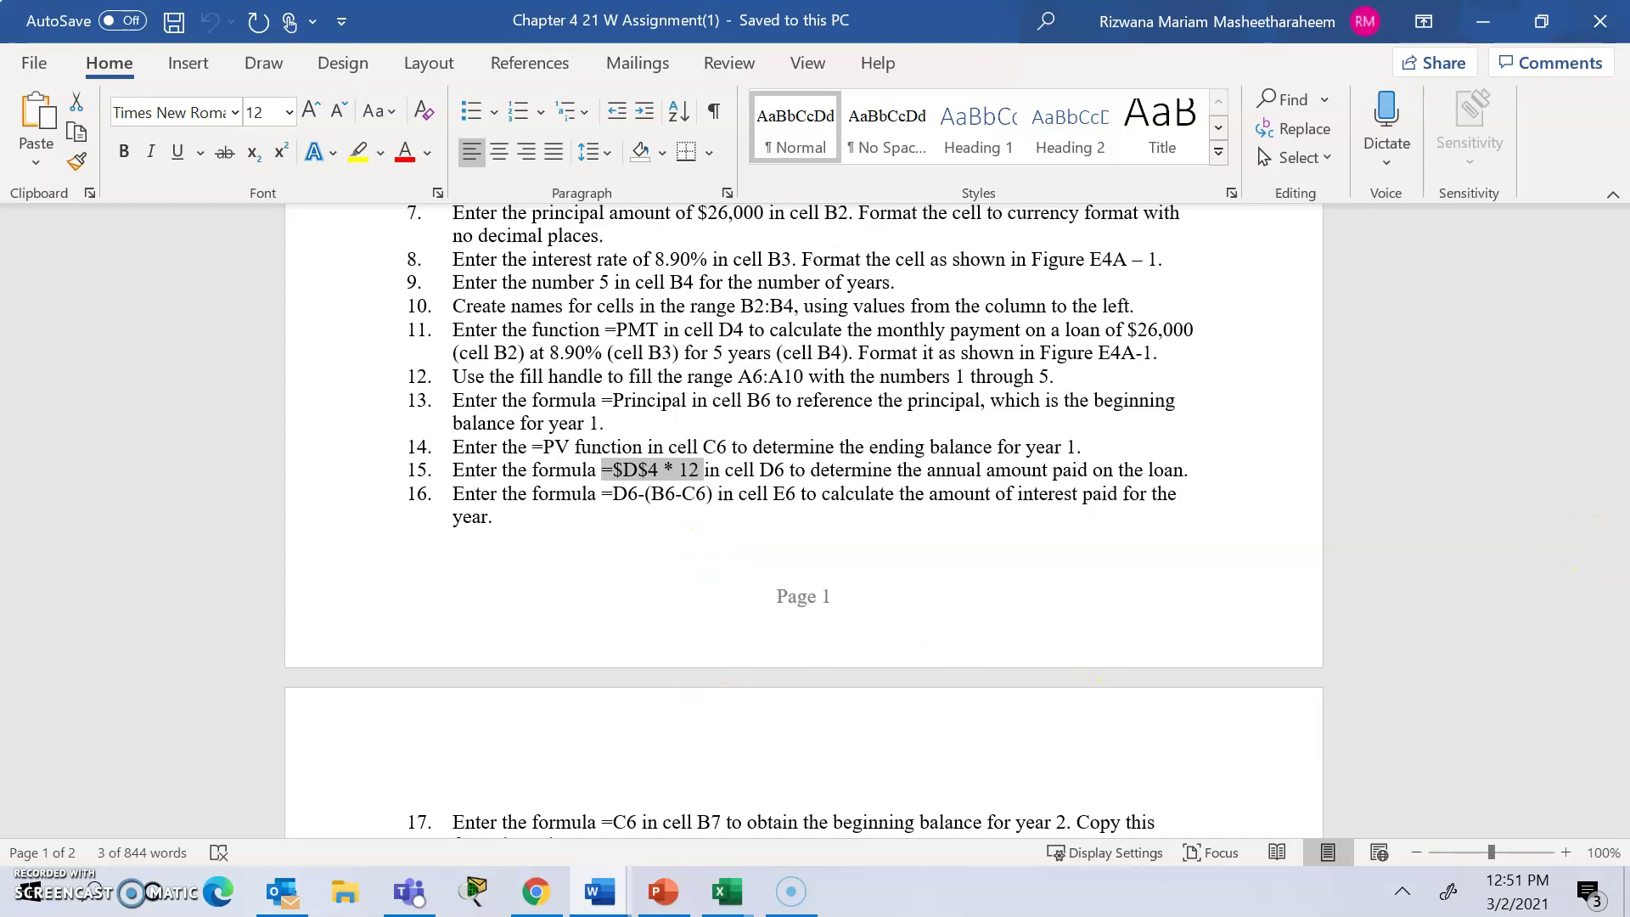
{"action": "left_click_drag", "start_coordinate": [1616, 512], "coordinate": [1623, 609]}
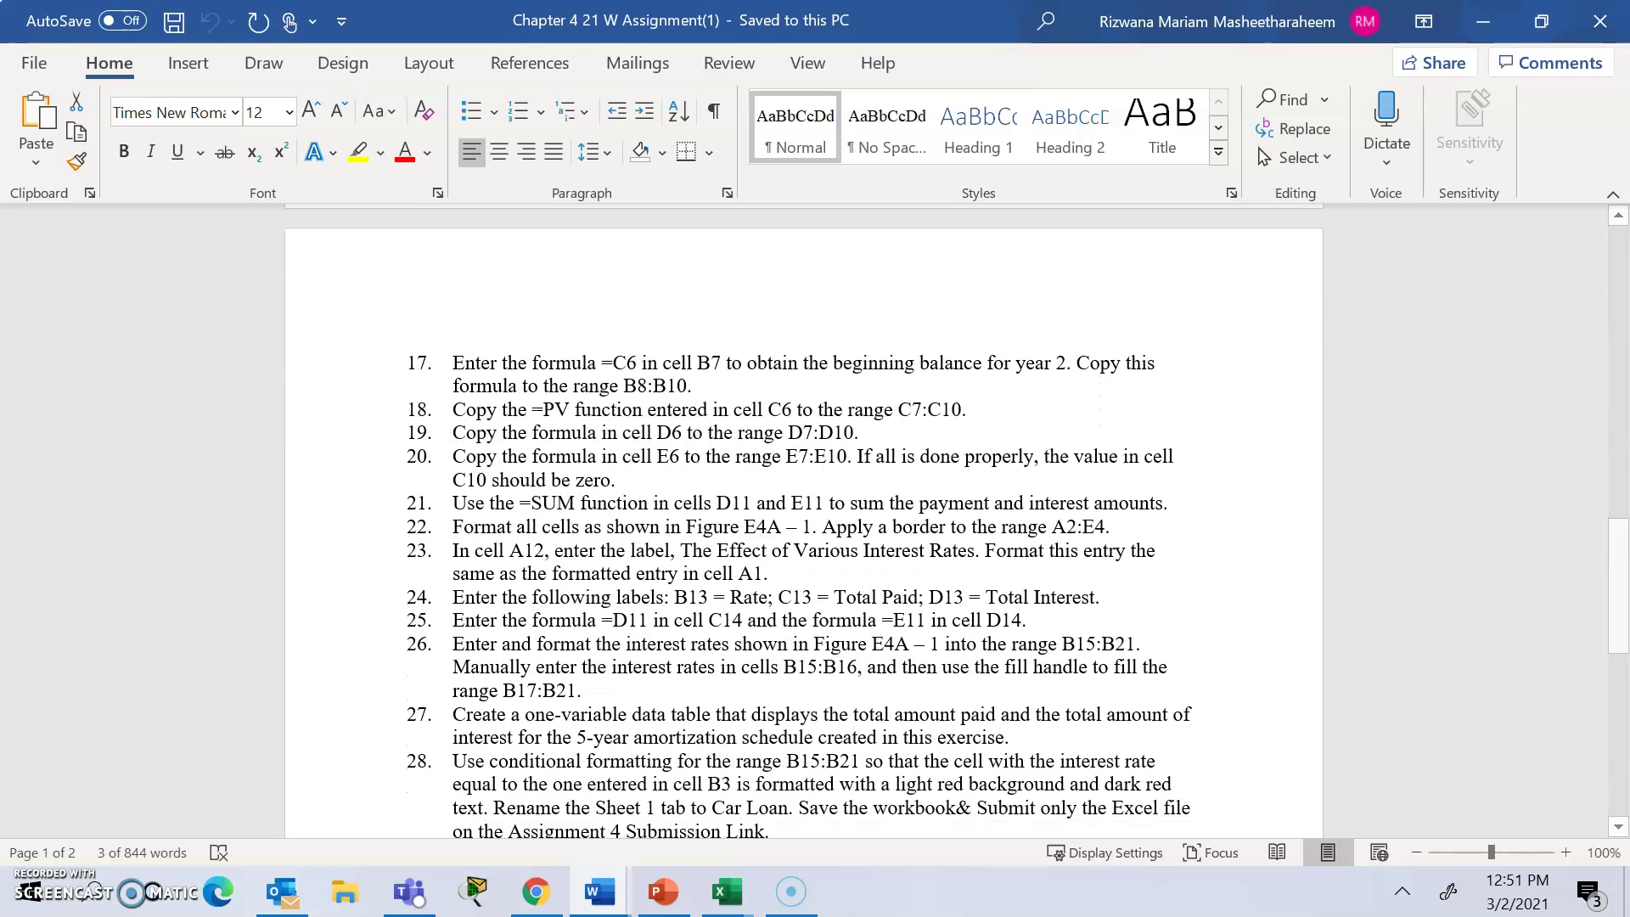
{"action": "left_click", "coordinate": [755, 387]}
{"action": "left_click", "coordinate": [579, 494]}
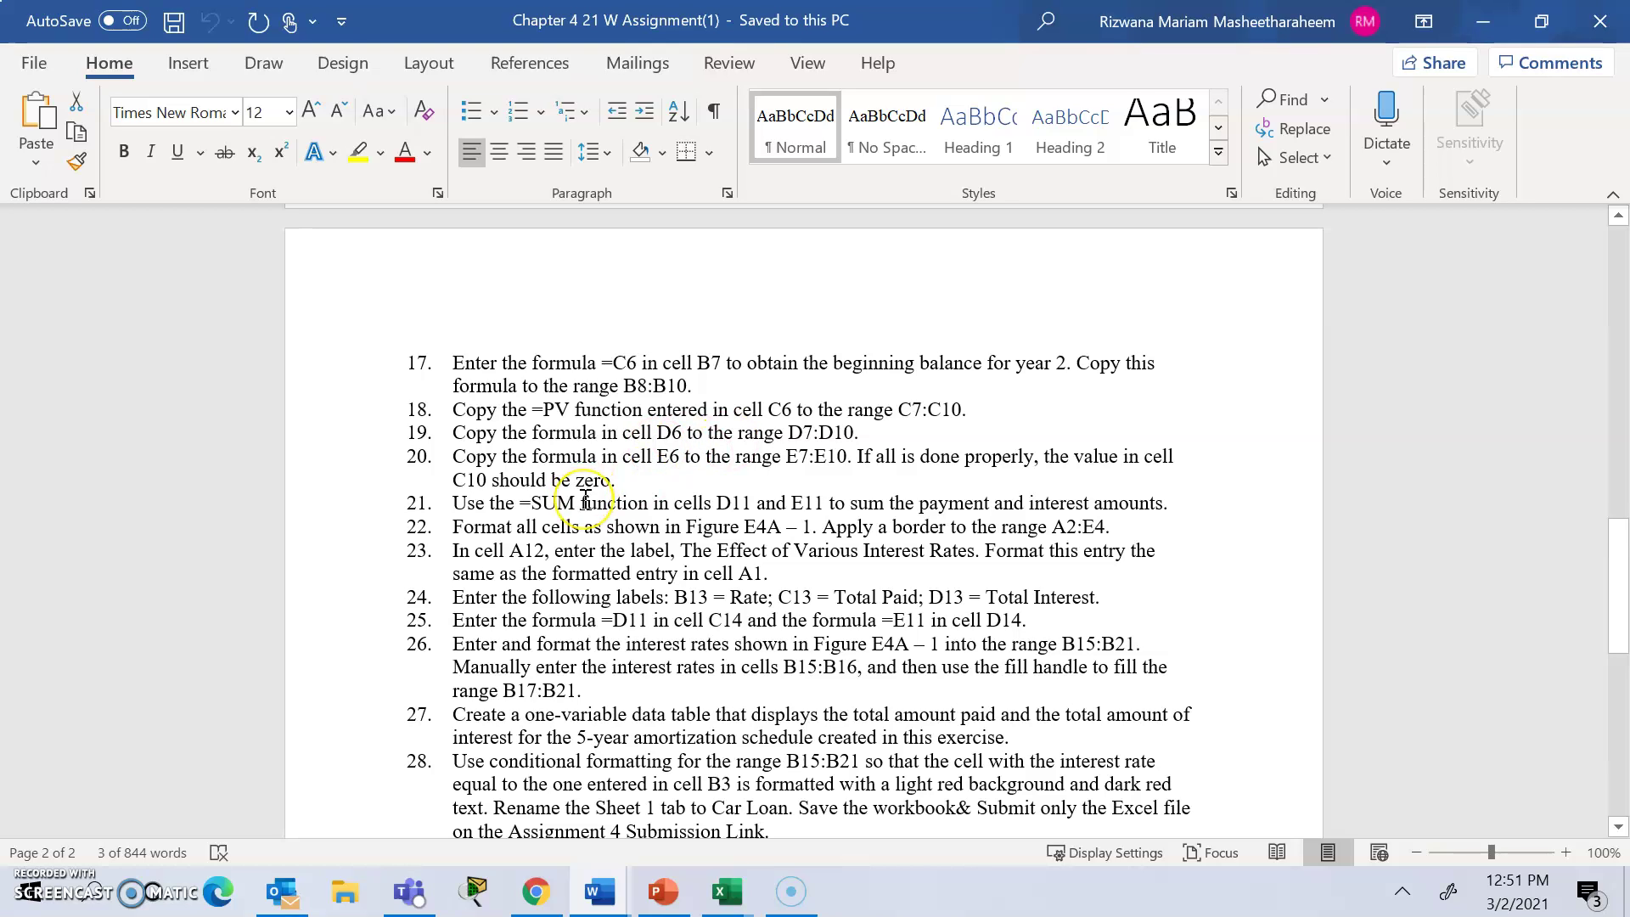
{"action": "left_click", "coordinate": [506, 523]}
{"action": "left_click", "coordinate": [615, 529]}
{"action": "left_click", "coordinate": [550, 532]}
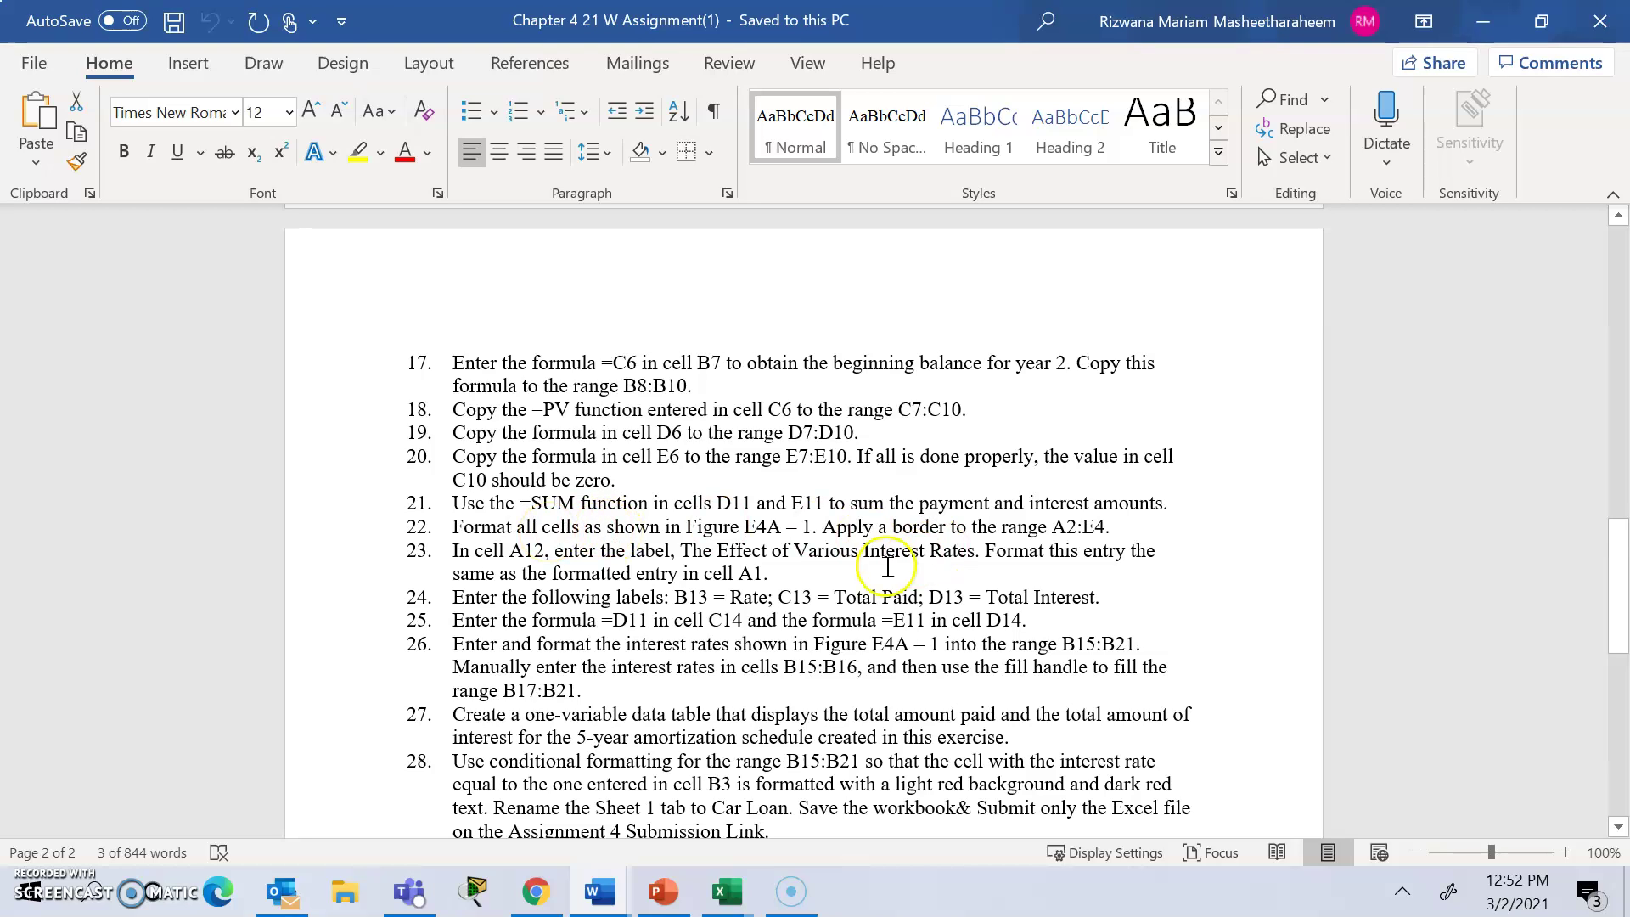
Glance at the Car Loan Analysis workbook, reread steps 23–28, then return to Excel
{"action": "mouse_move", "coordinate": [728, 883]}
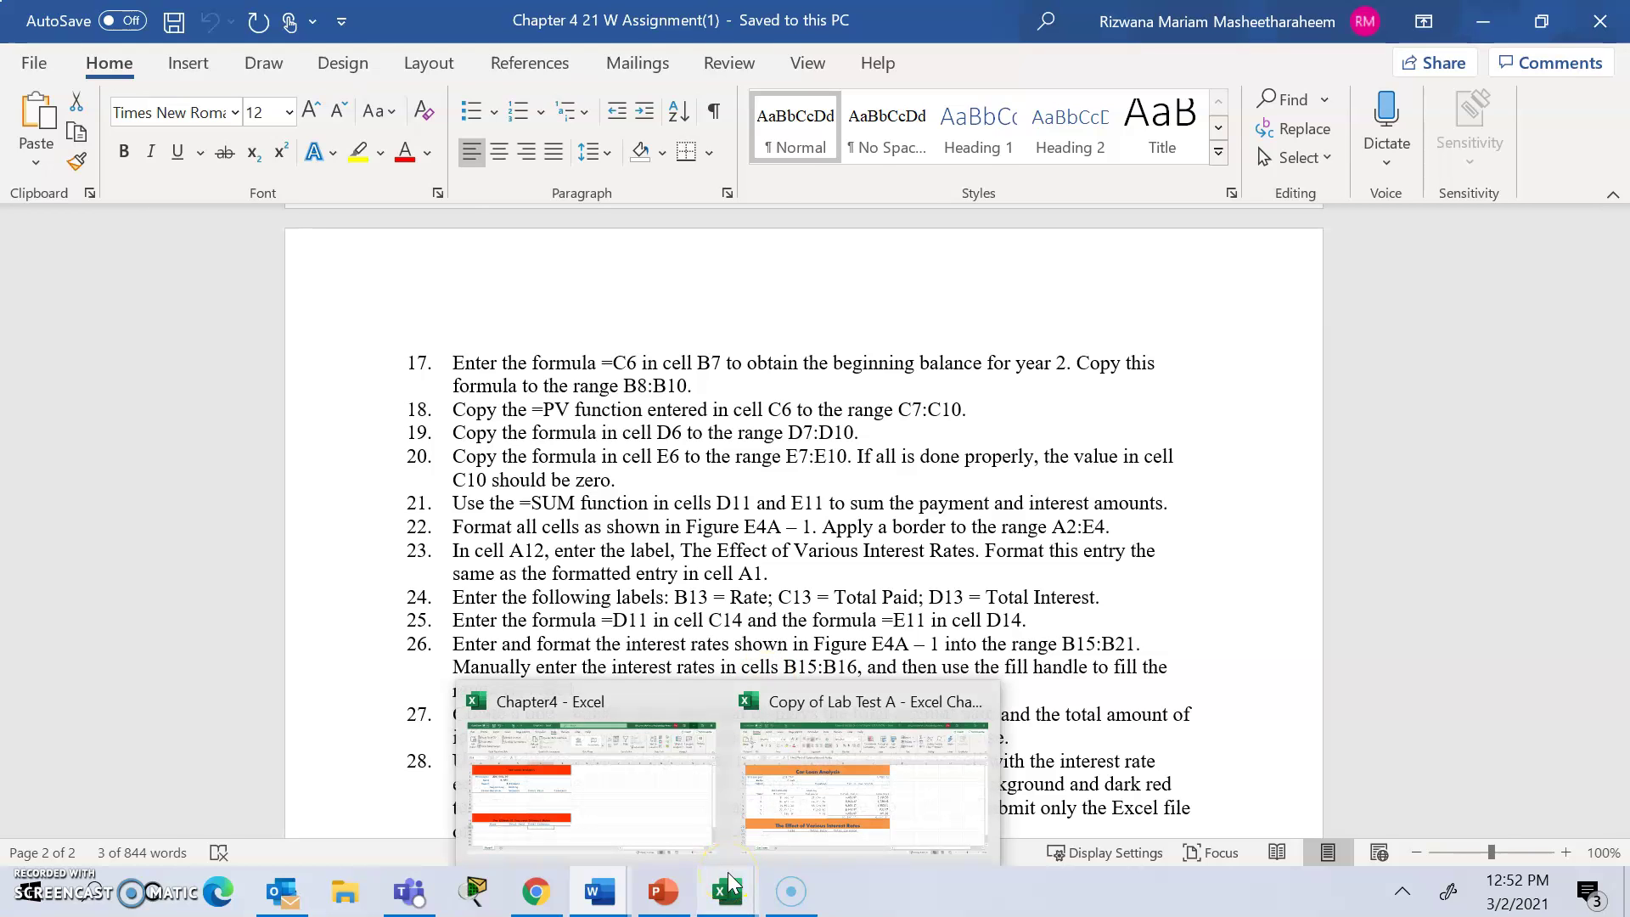
{"action": "left_click", "coordinate": [858, 760]}
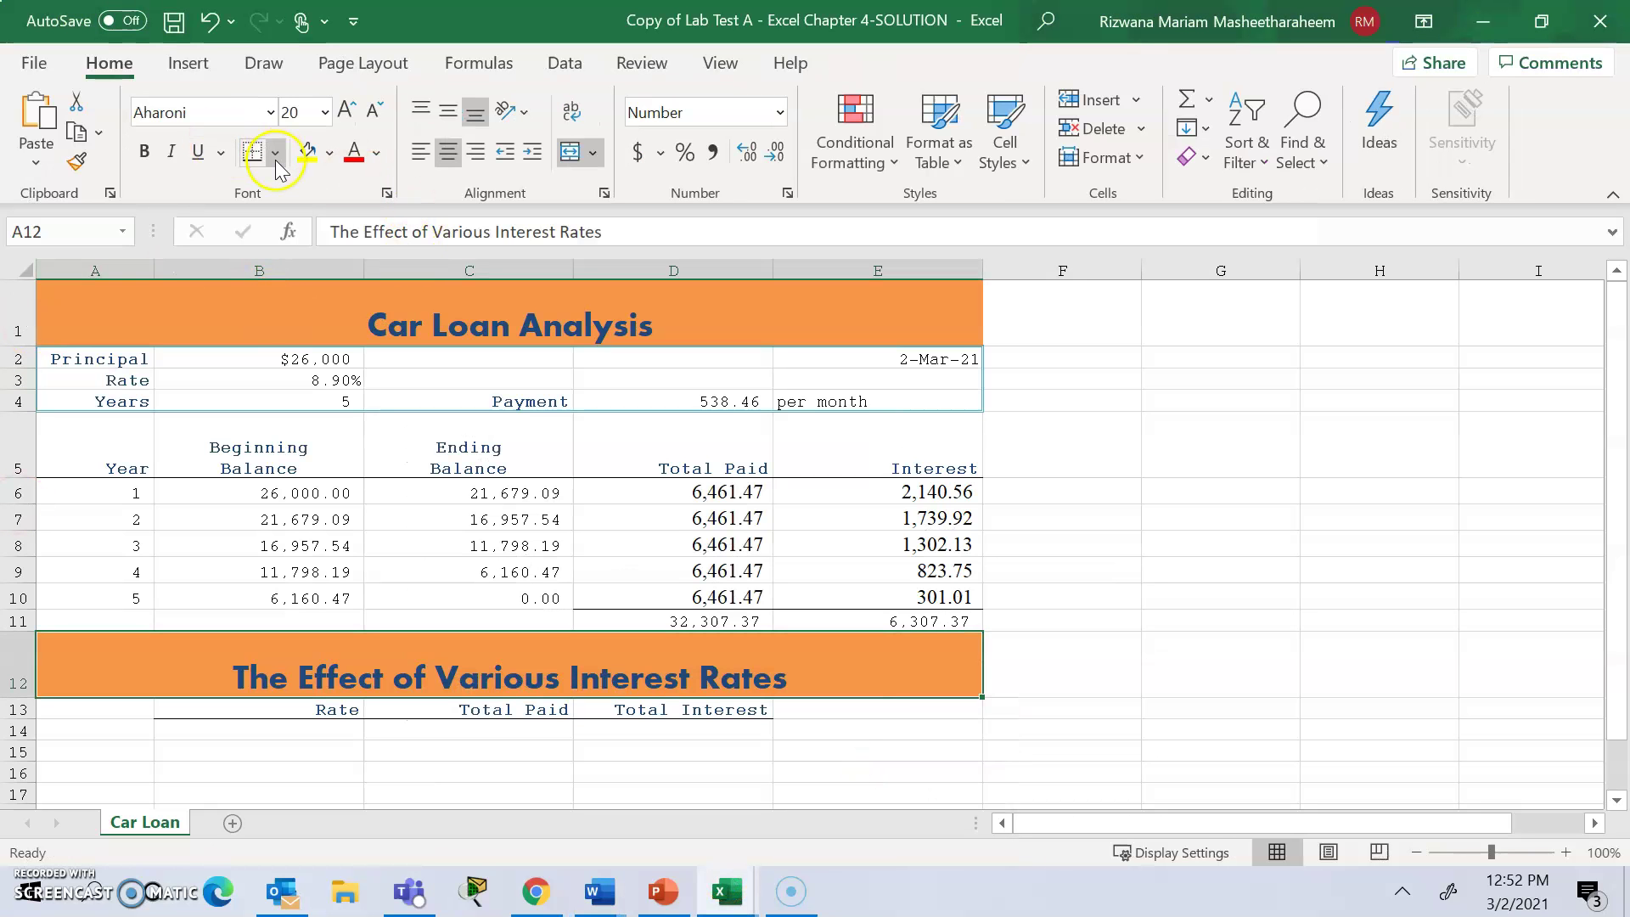
{"action": "mouse_move", "coordinate": [635, 893]}
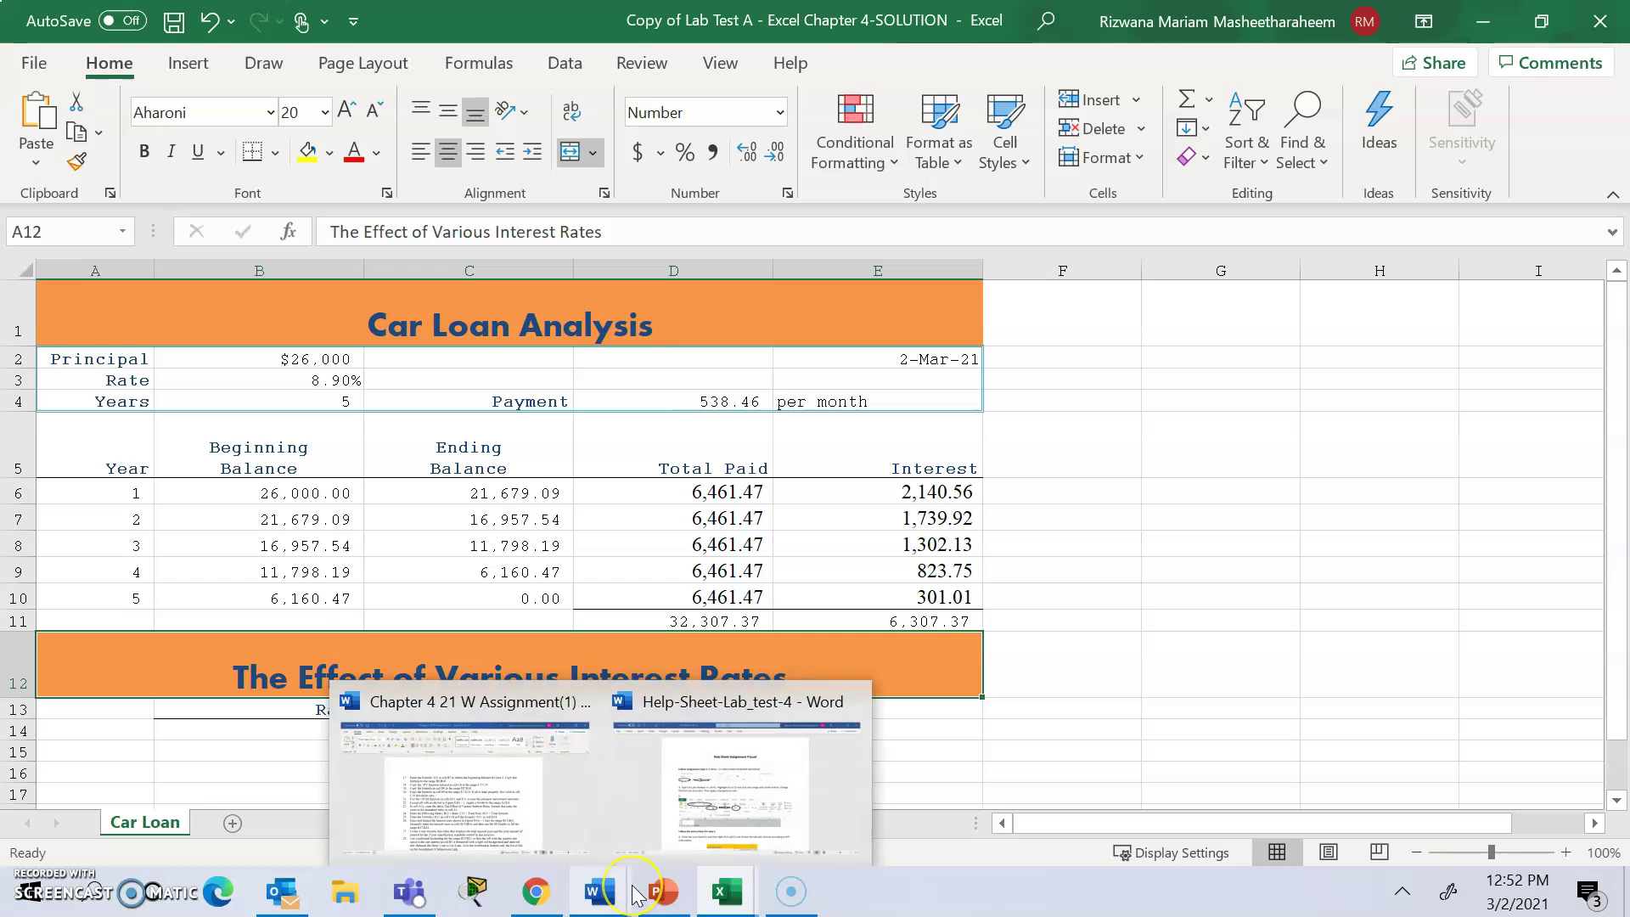
{"action": "left_click", "coordinate": [492, 817]}
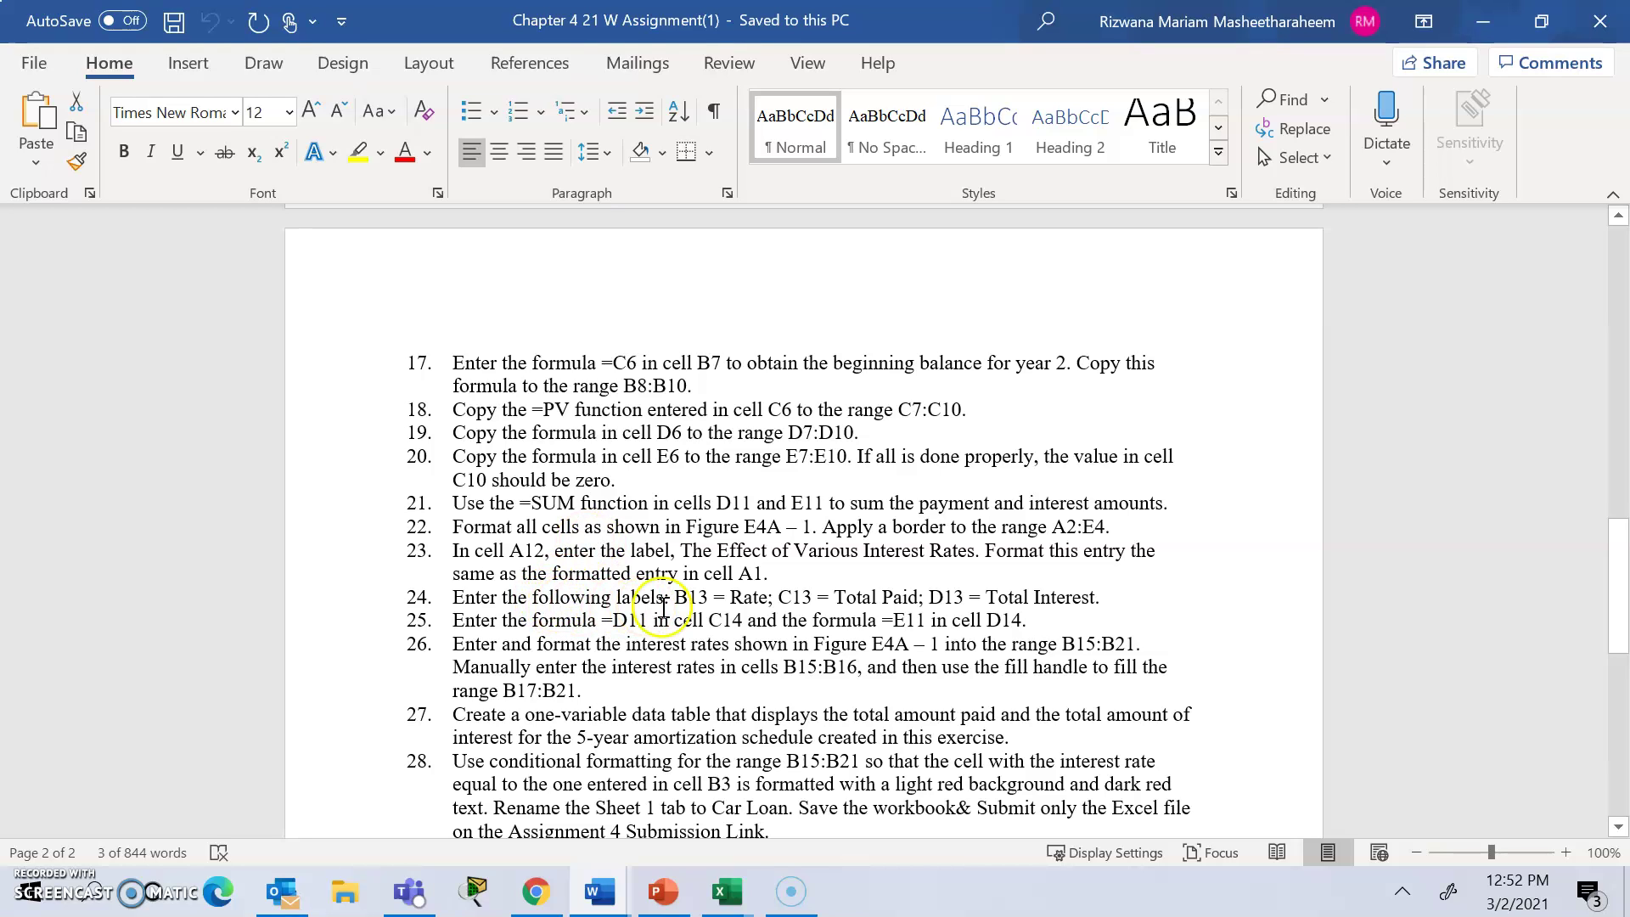
{"action": "mouse_move", "coordinate": [714, 898]}
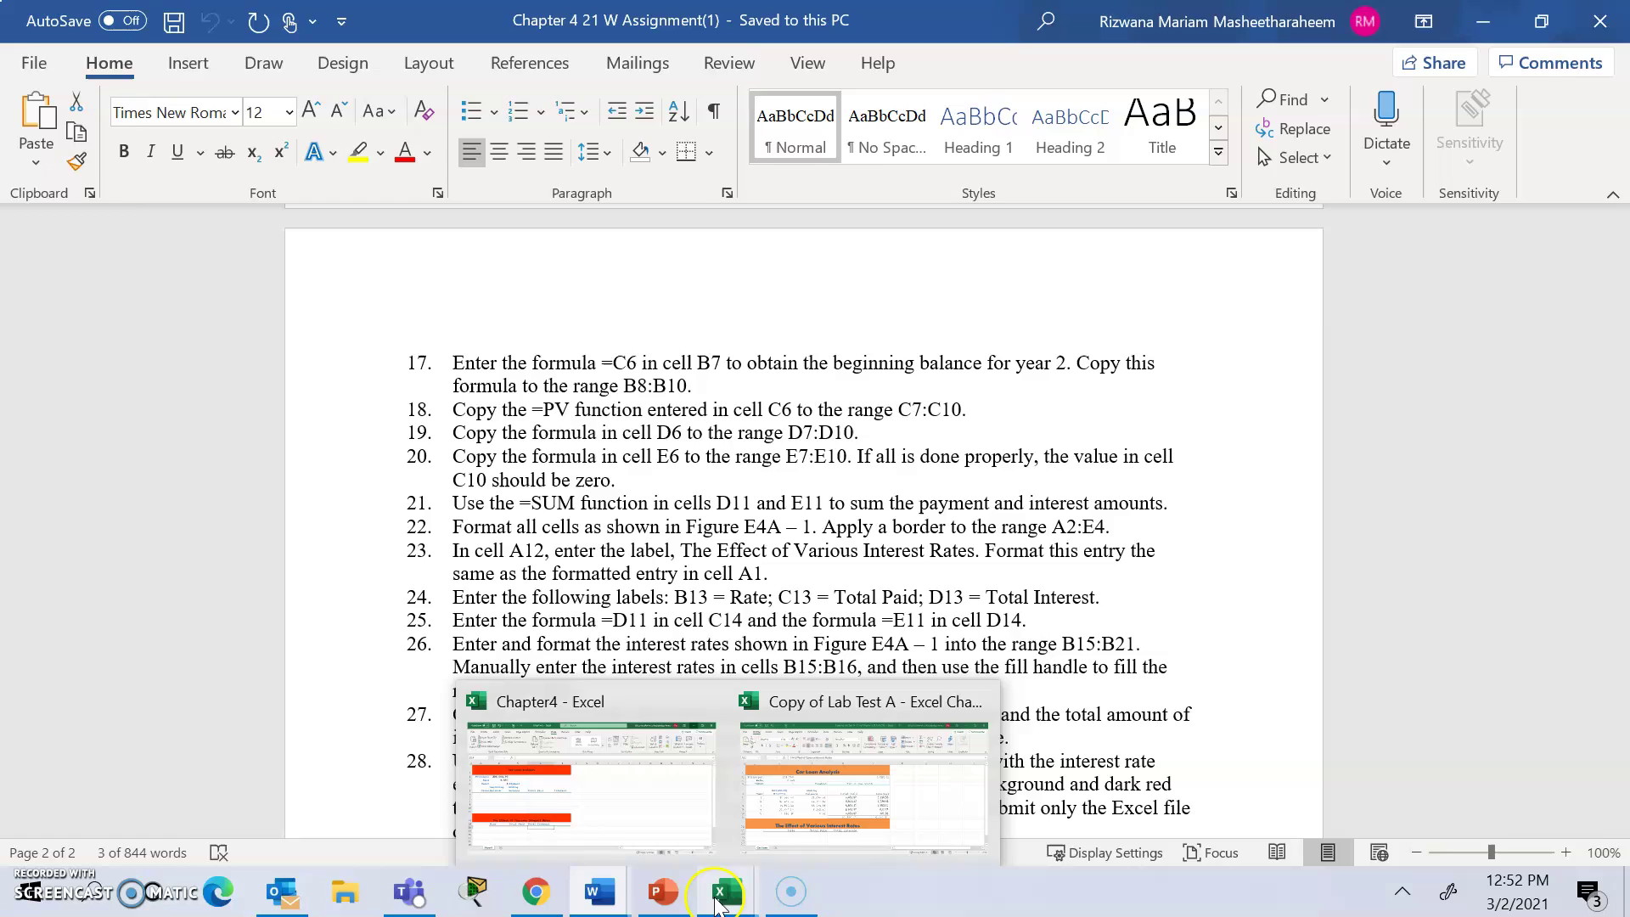
{"action": "left_click", "coordinate": [821, 791]}
Copy the Car Loan Analysis title's formatting onto 'The Effect of Various Interest Rates' with Format Painter
{"action": "left_click", "coordinate": [183, 611]}
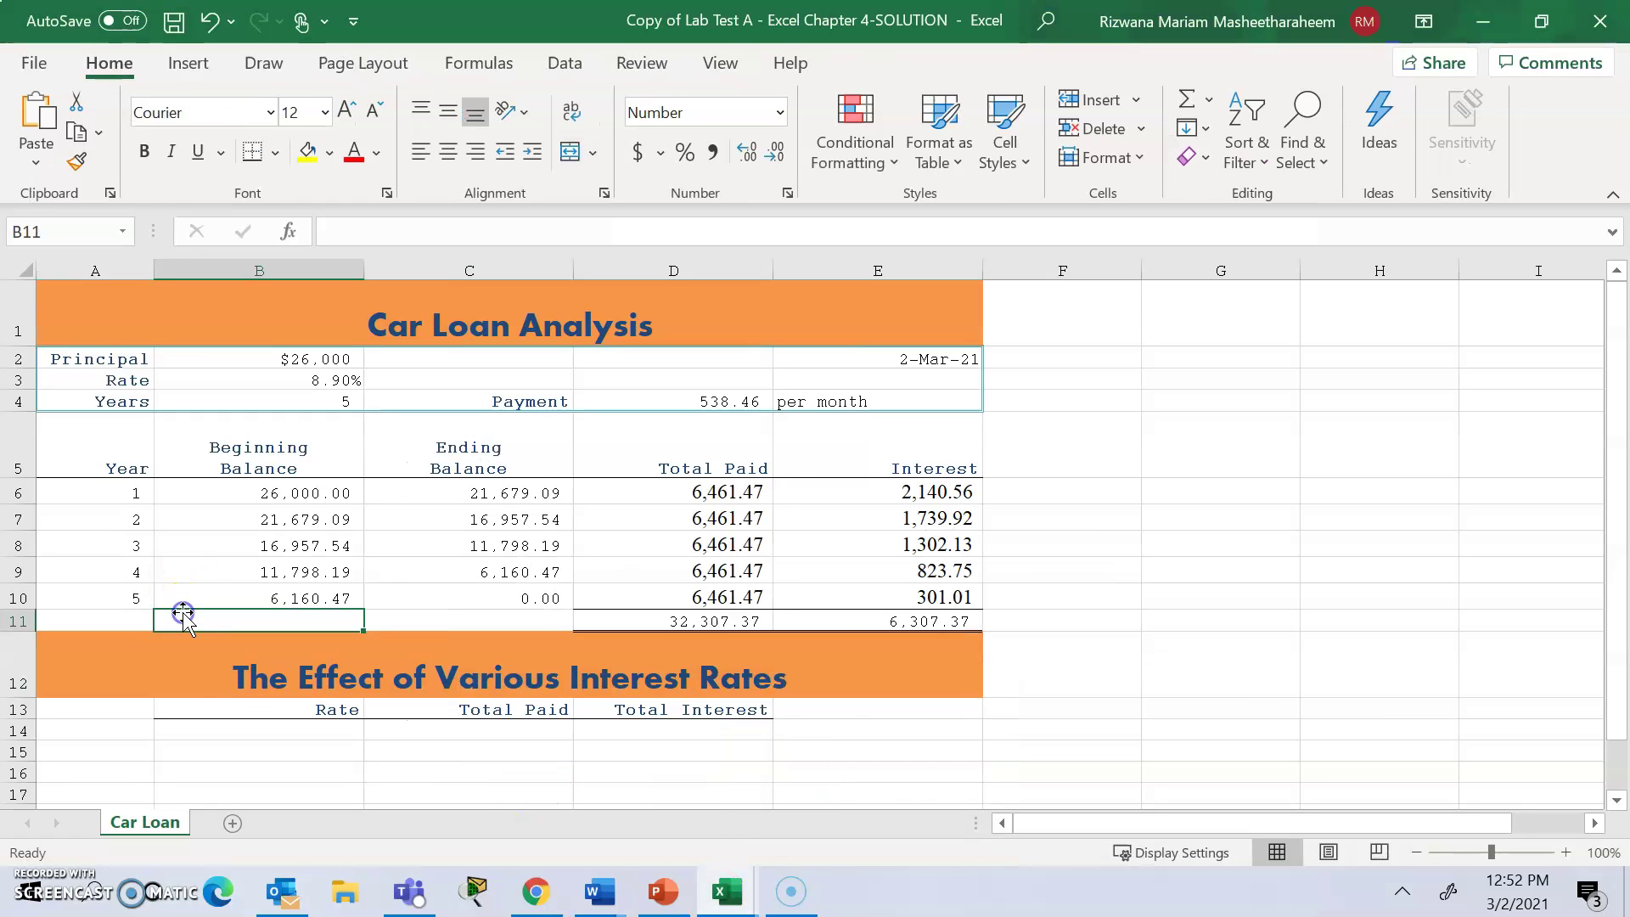
{"action": "left_click", "coordinate": [220, 677]}
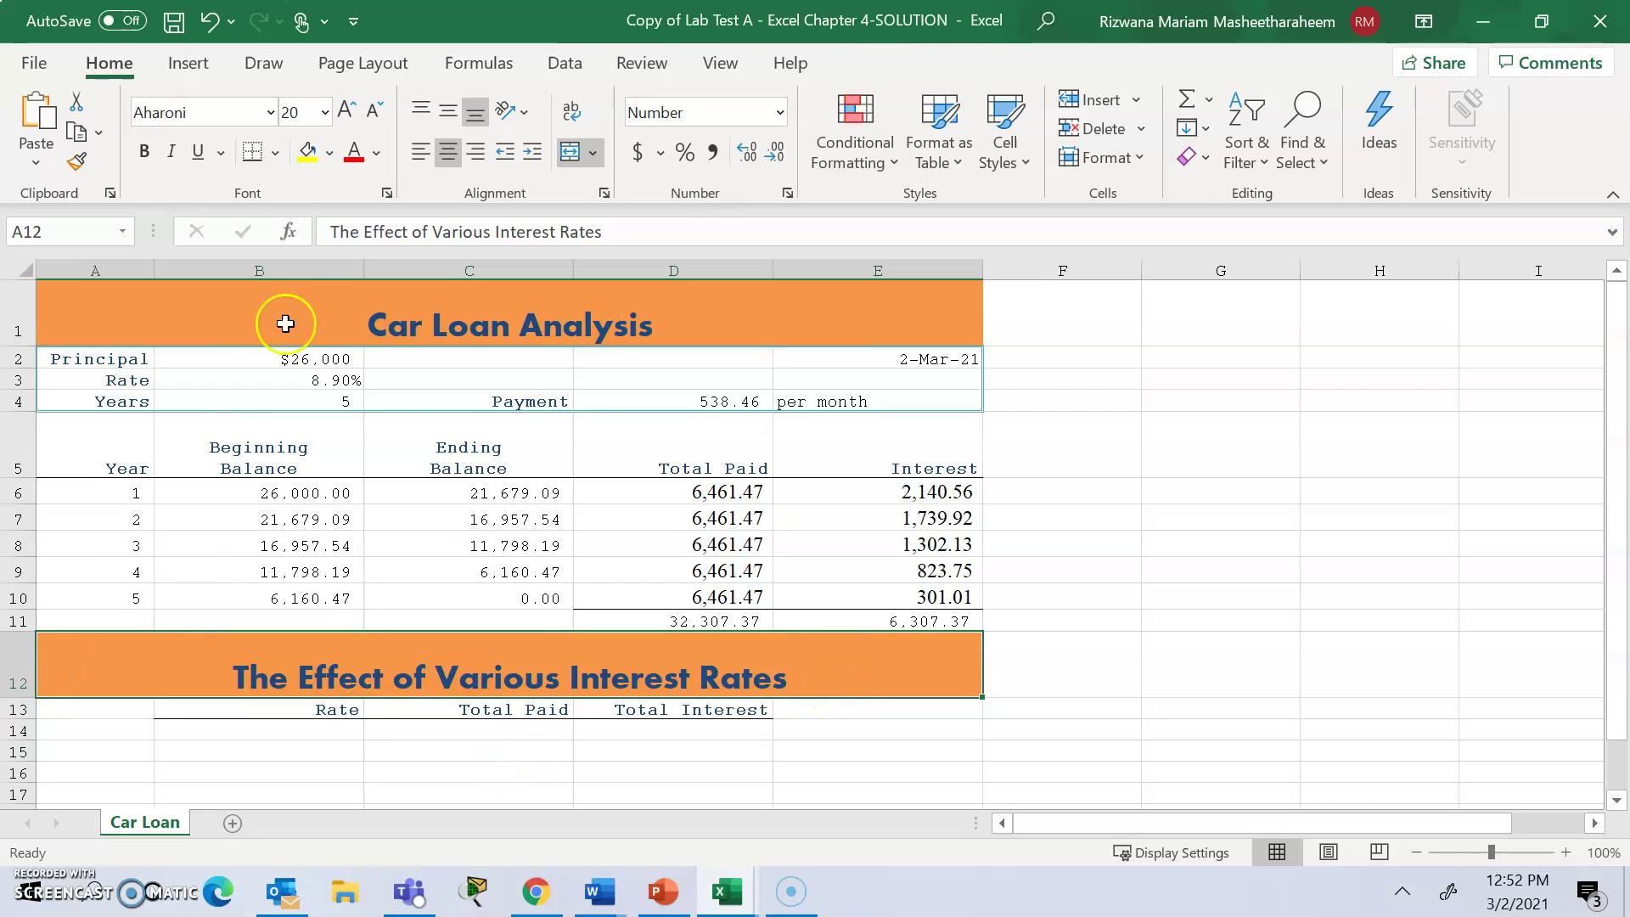
{"action": "left_click", "coordinate": [381, 318]}
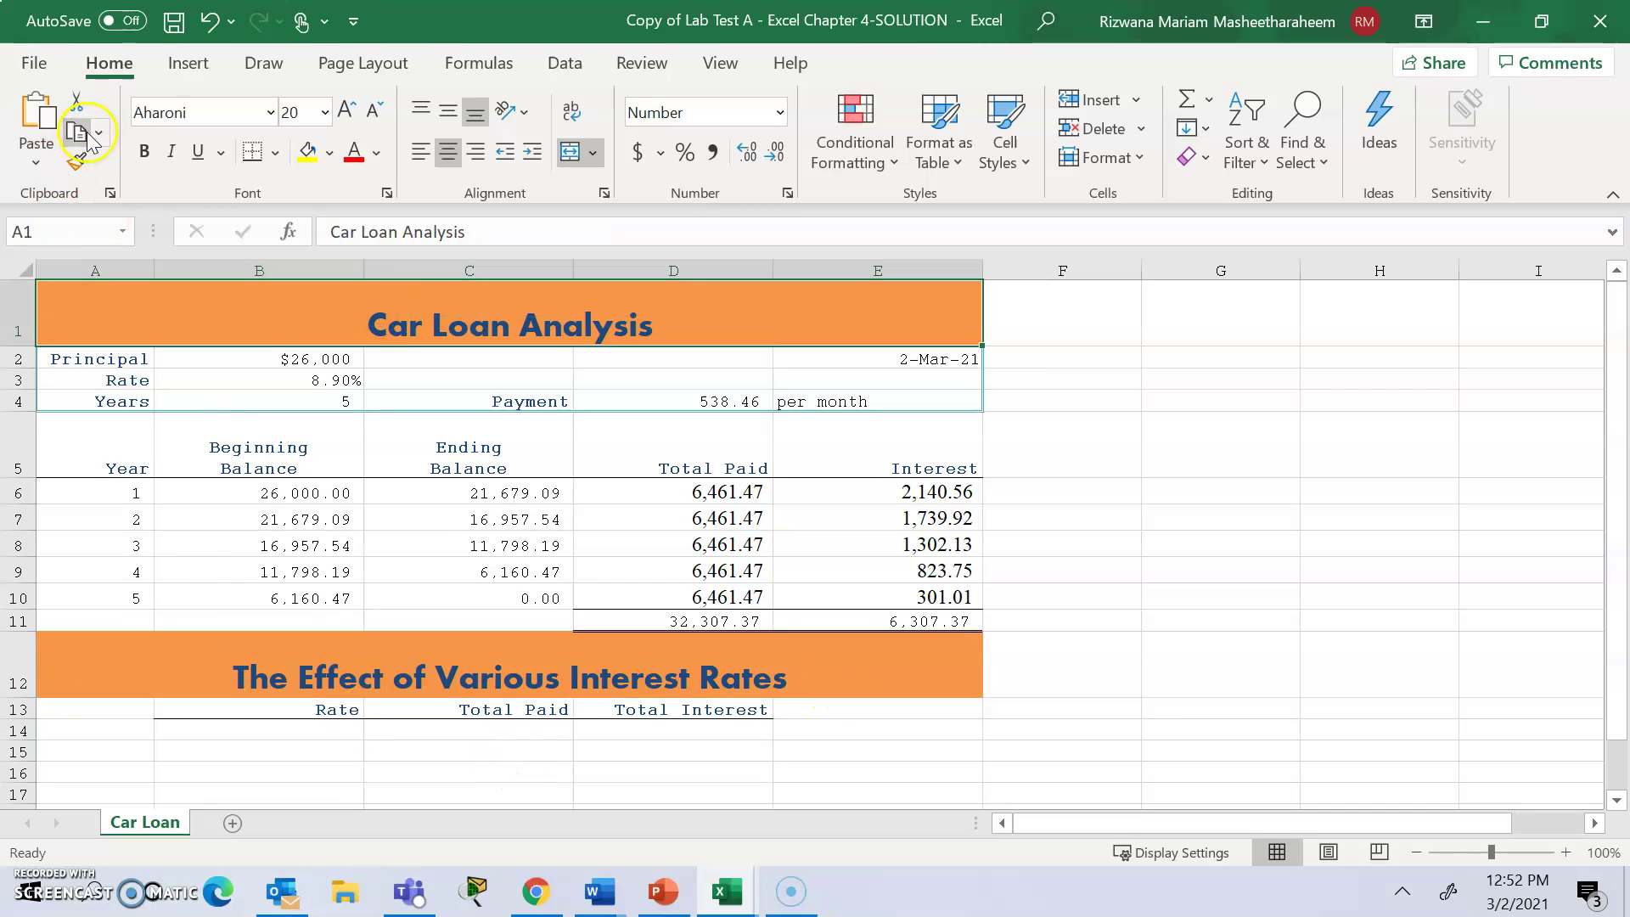
{"action": "left_click", "coordinate": [76, 161]}
{"action": "left_click", "coordinate": [145, 662]}
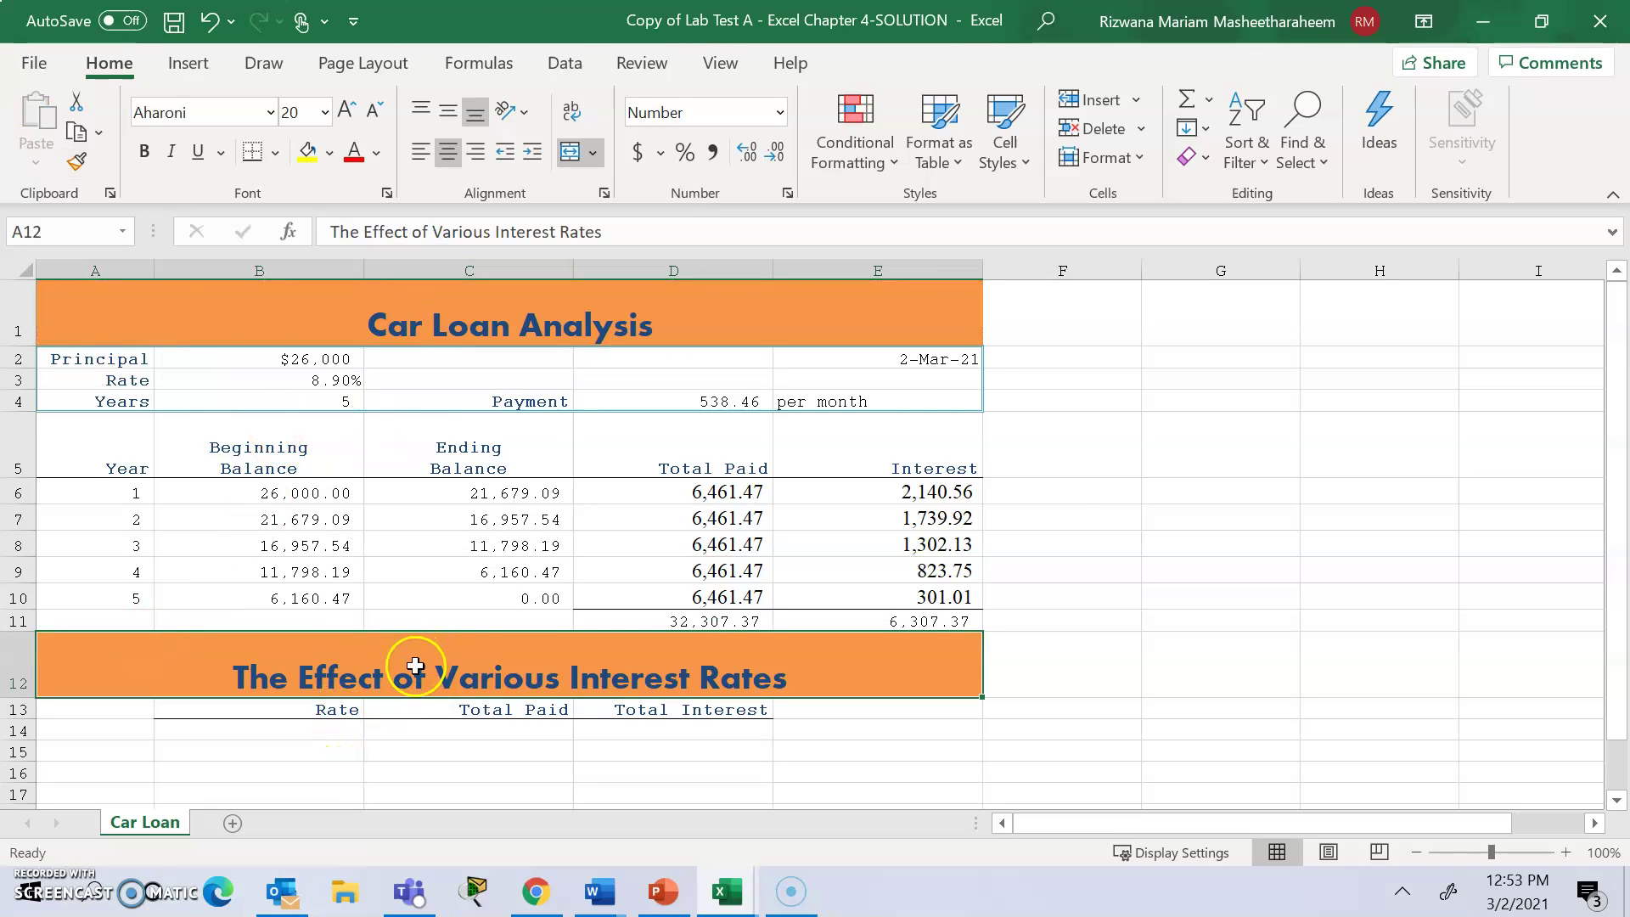
{"action": "left_click", "coordinate": [557, 290]}
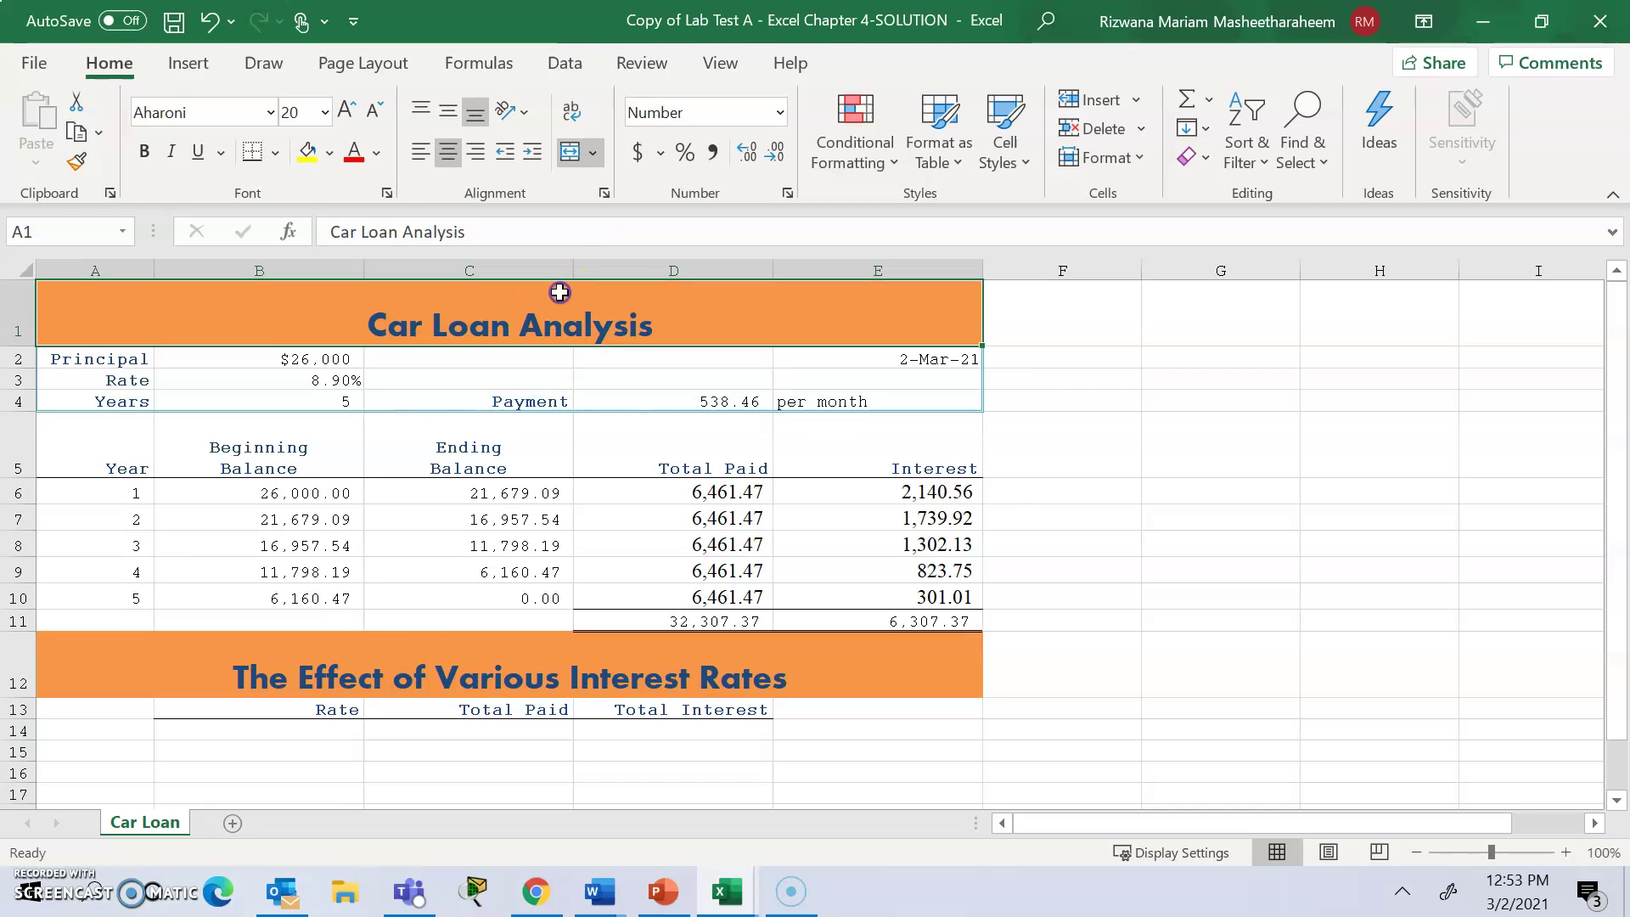
{"action": "left_click", "coordinate": [76, 162]}
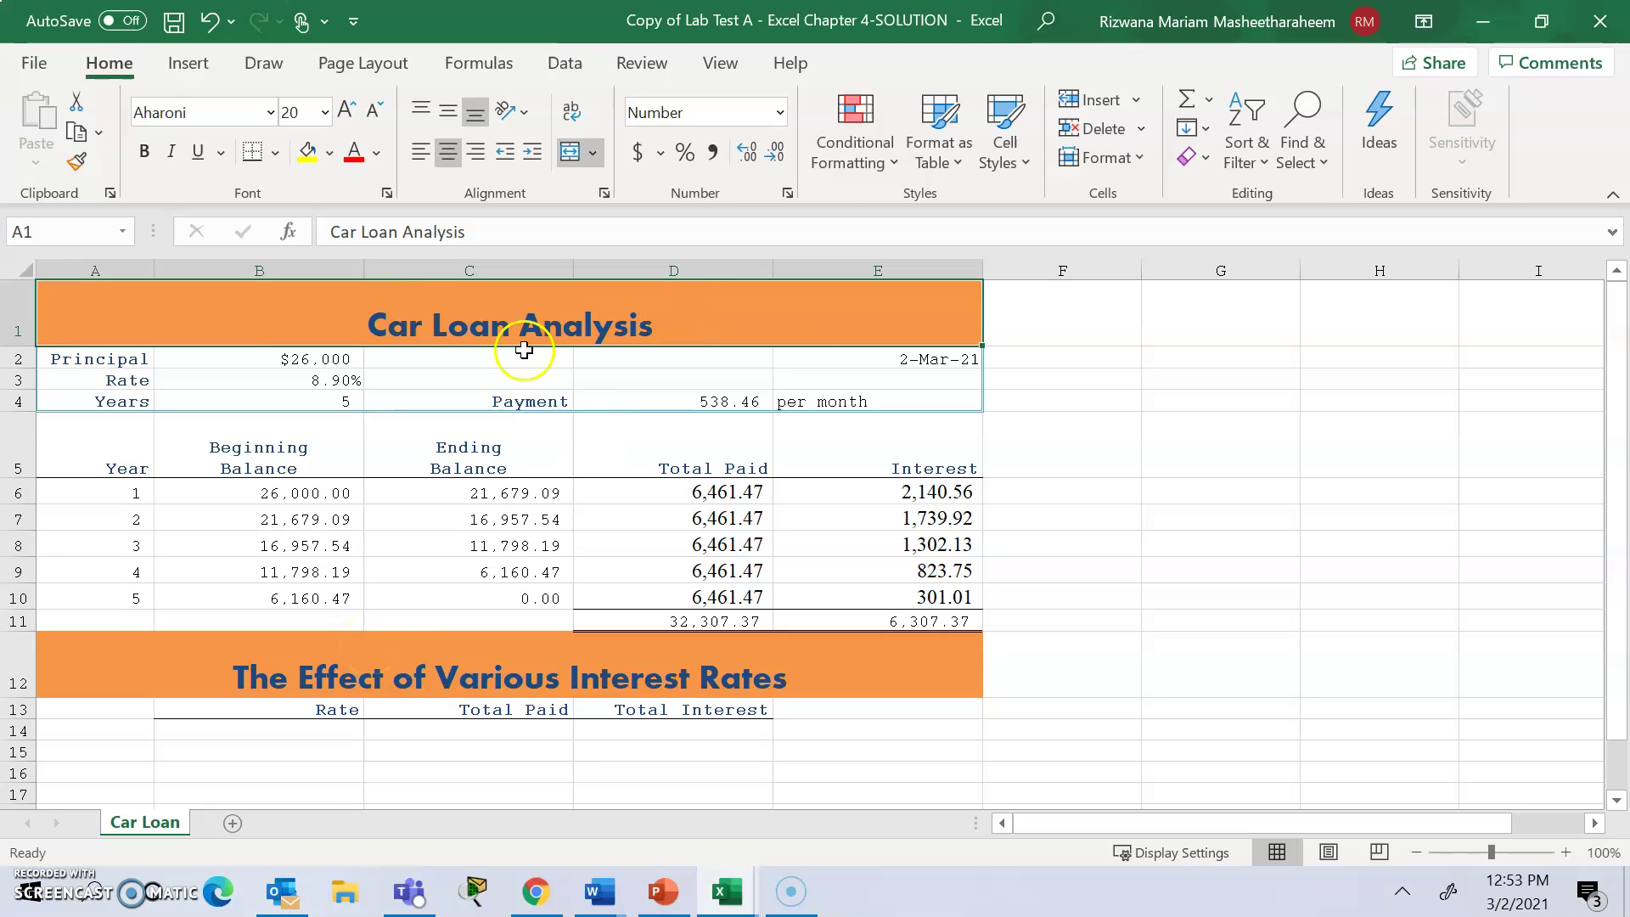
Check the Rate, Total Paid and Total Interest labels in B13:D13
{"action": "left_click", "coordinate": [276, 709]}
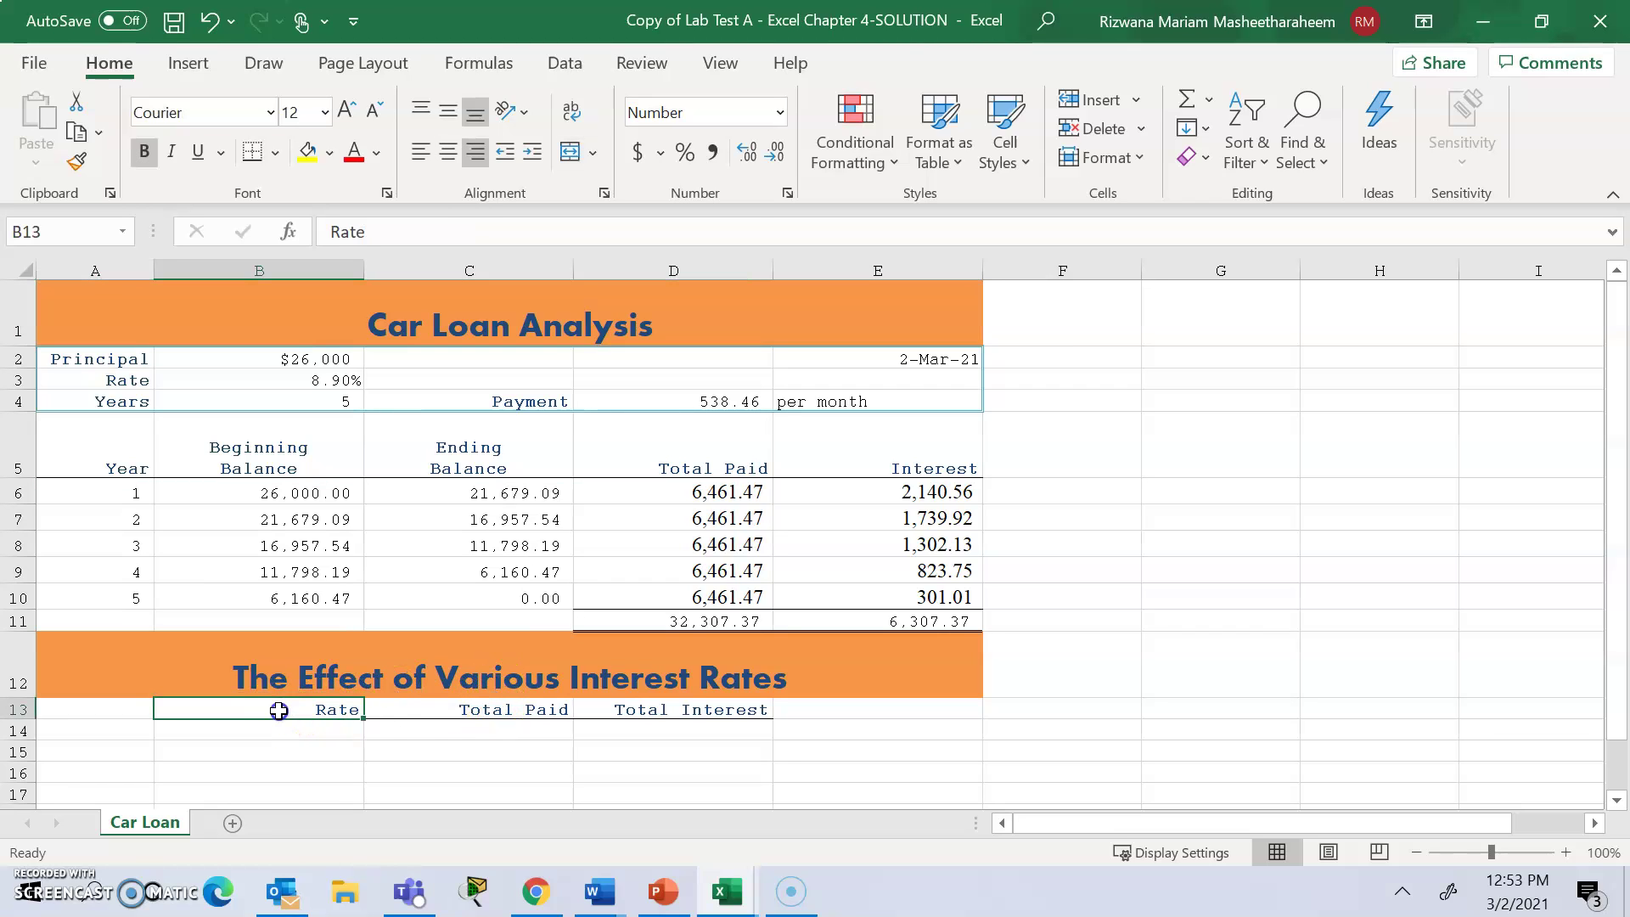
{"action": "left_click", "coordinate": [455, 712]}
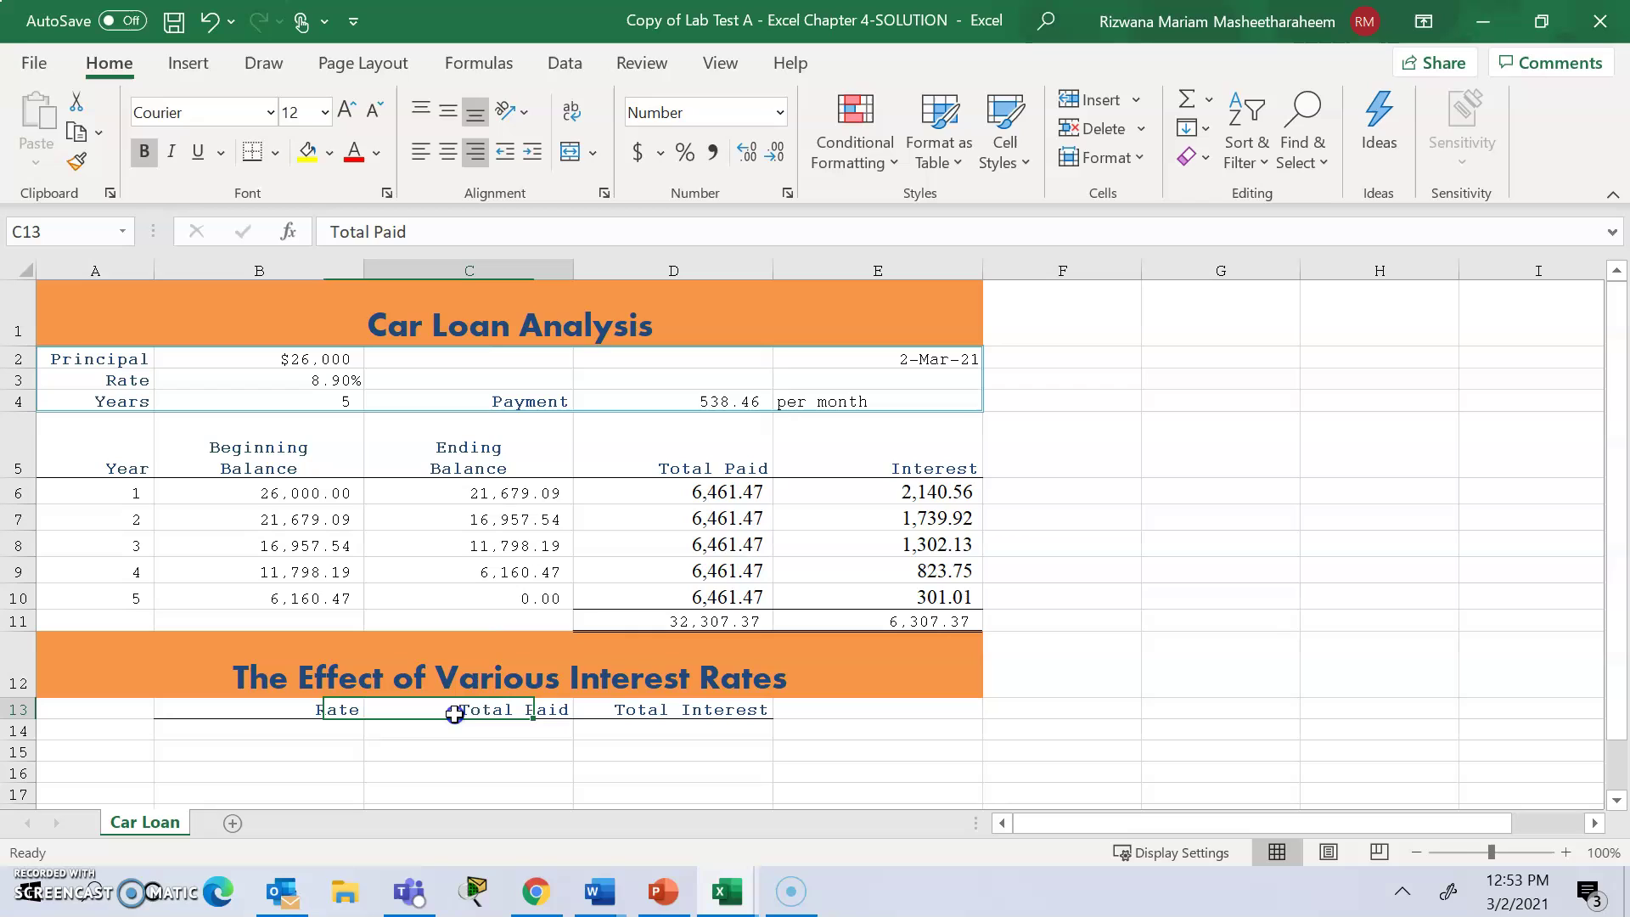
{"action": "left_click", "coordinate": [622, 722]}
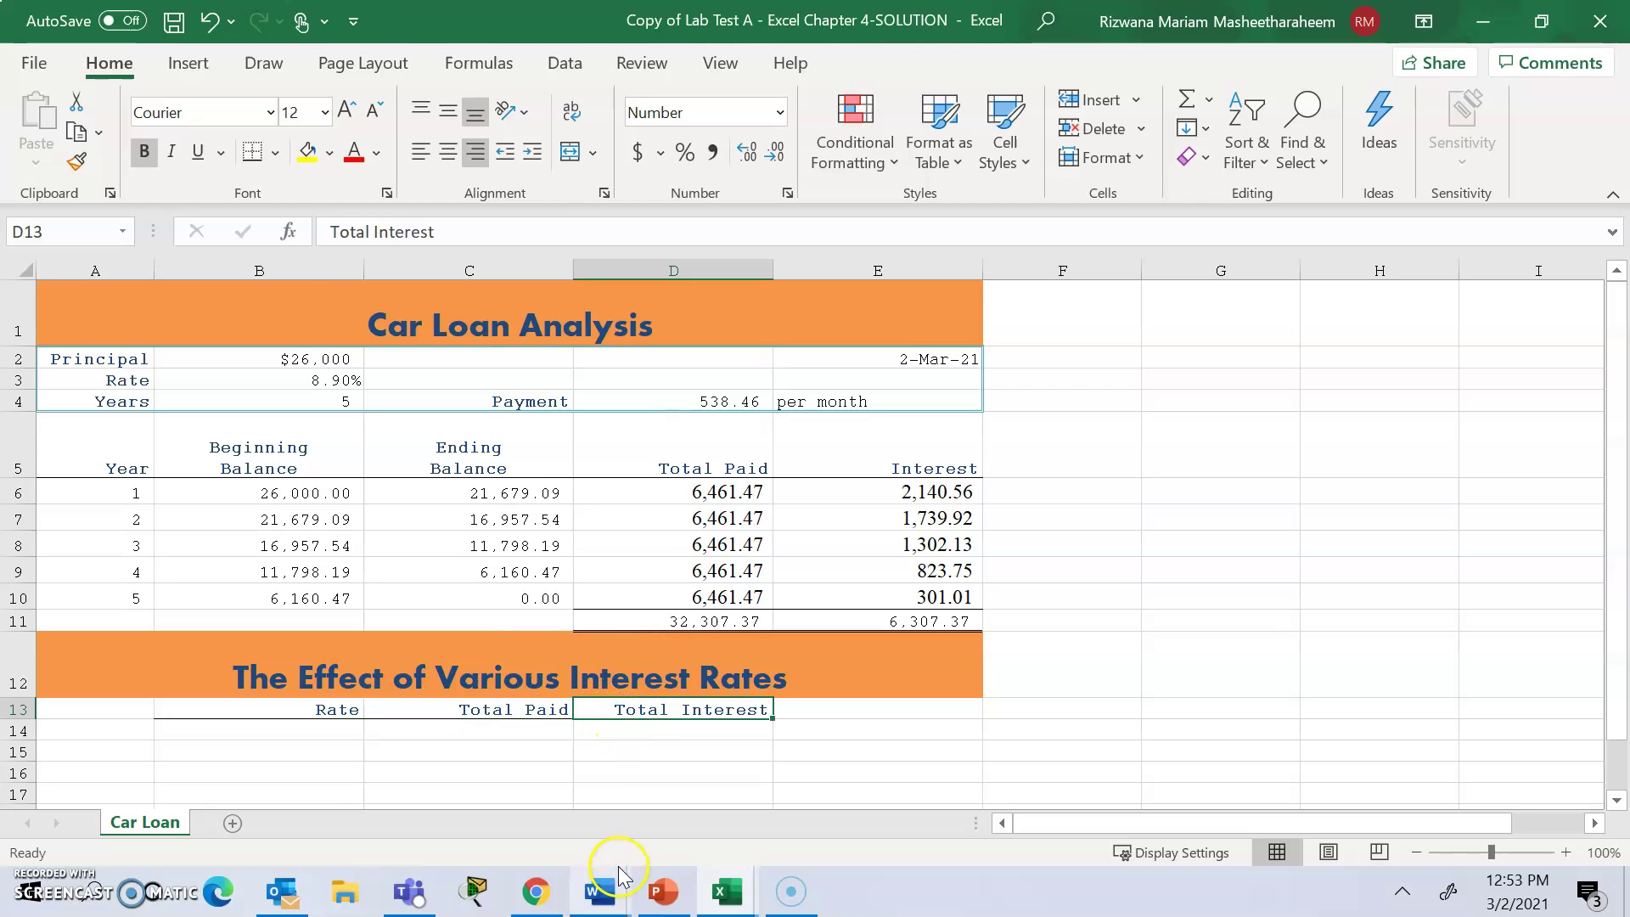
{"action": "mouse_move", "coordinate": [591, 903]}
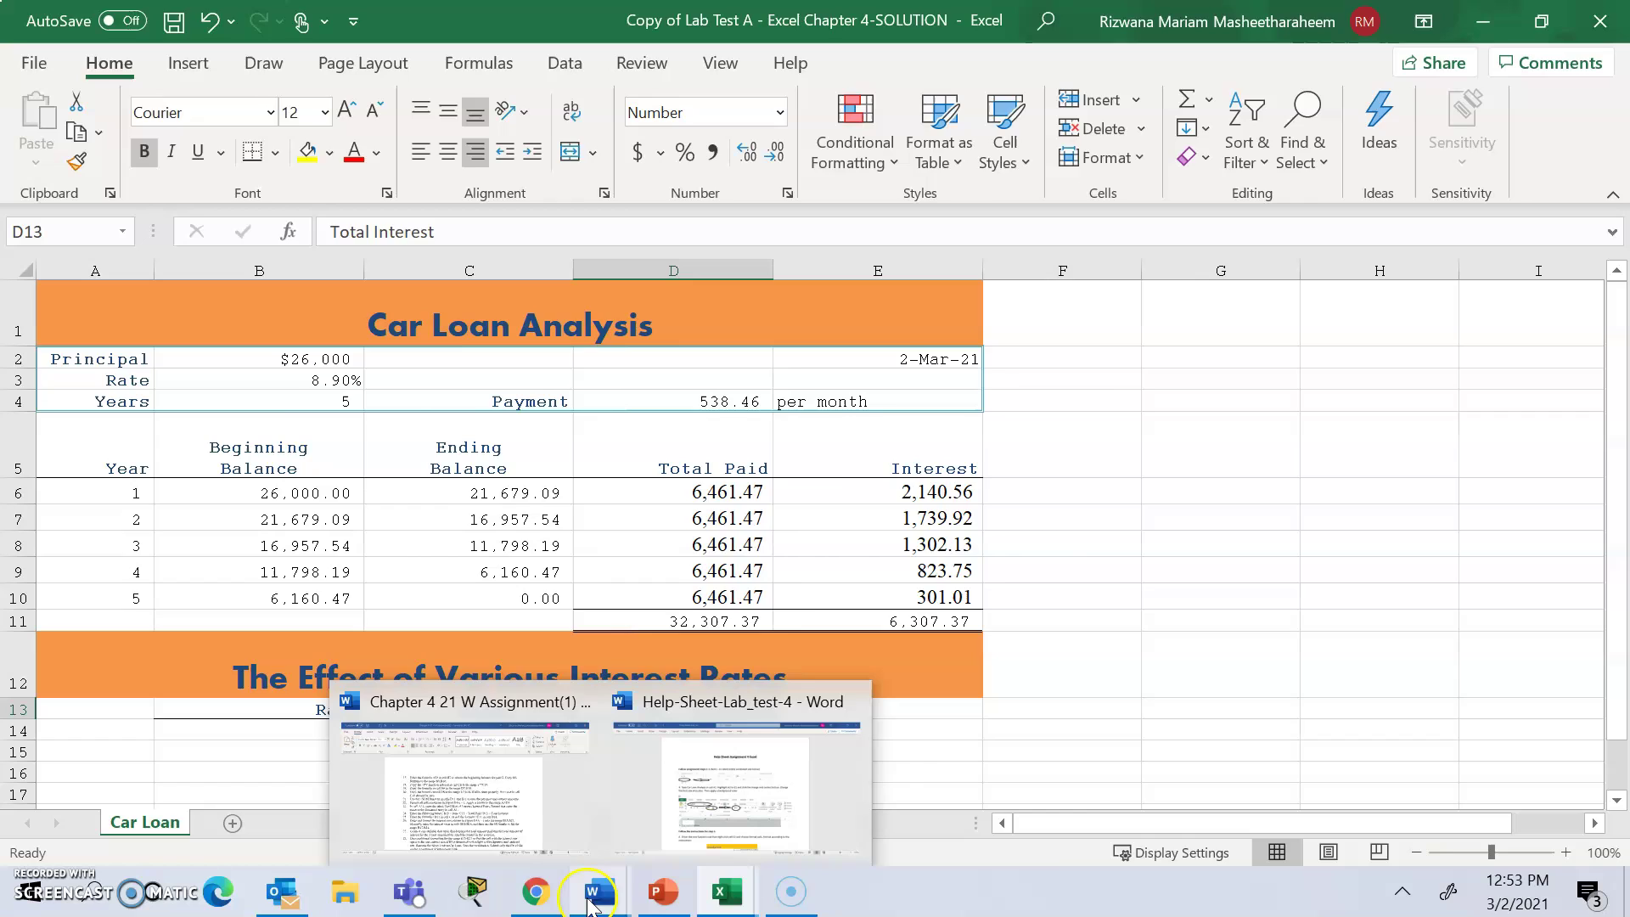
{"action": "left_click", "coordinate": [473, 836]}
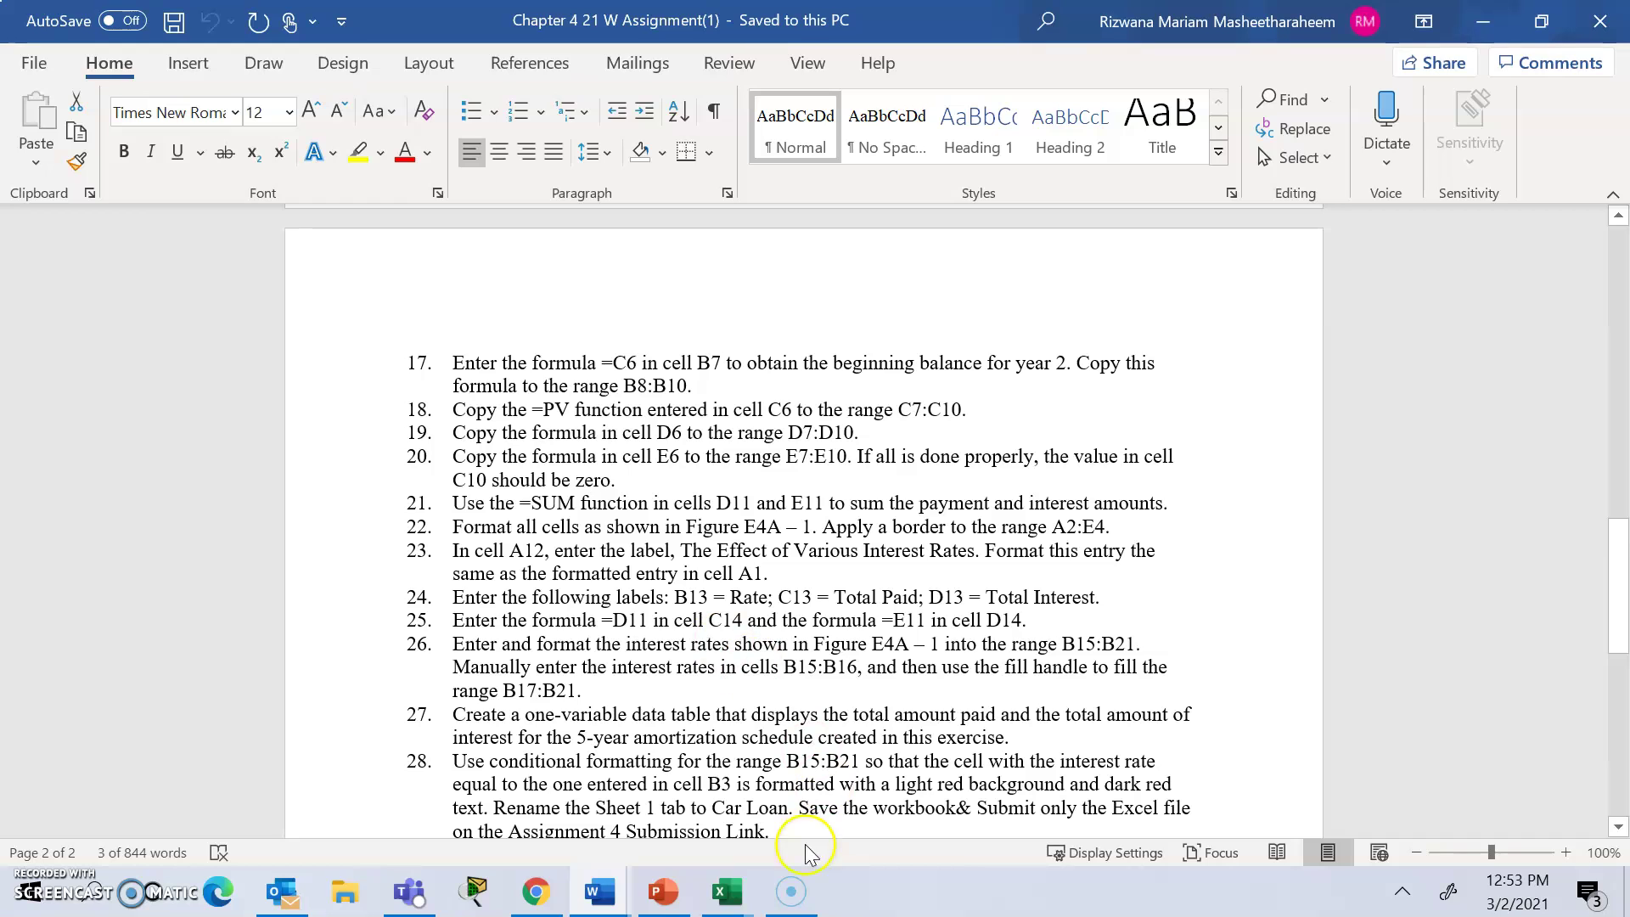
{"action": "mouse_move", "coordinate": [727, 891]}
{"action": "left_click", "coordinate": [624, 827]}
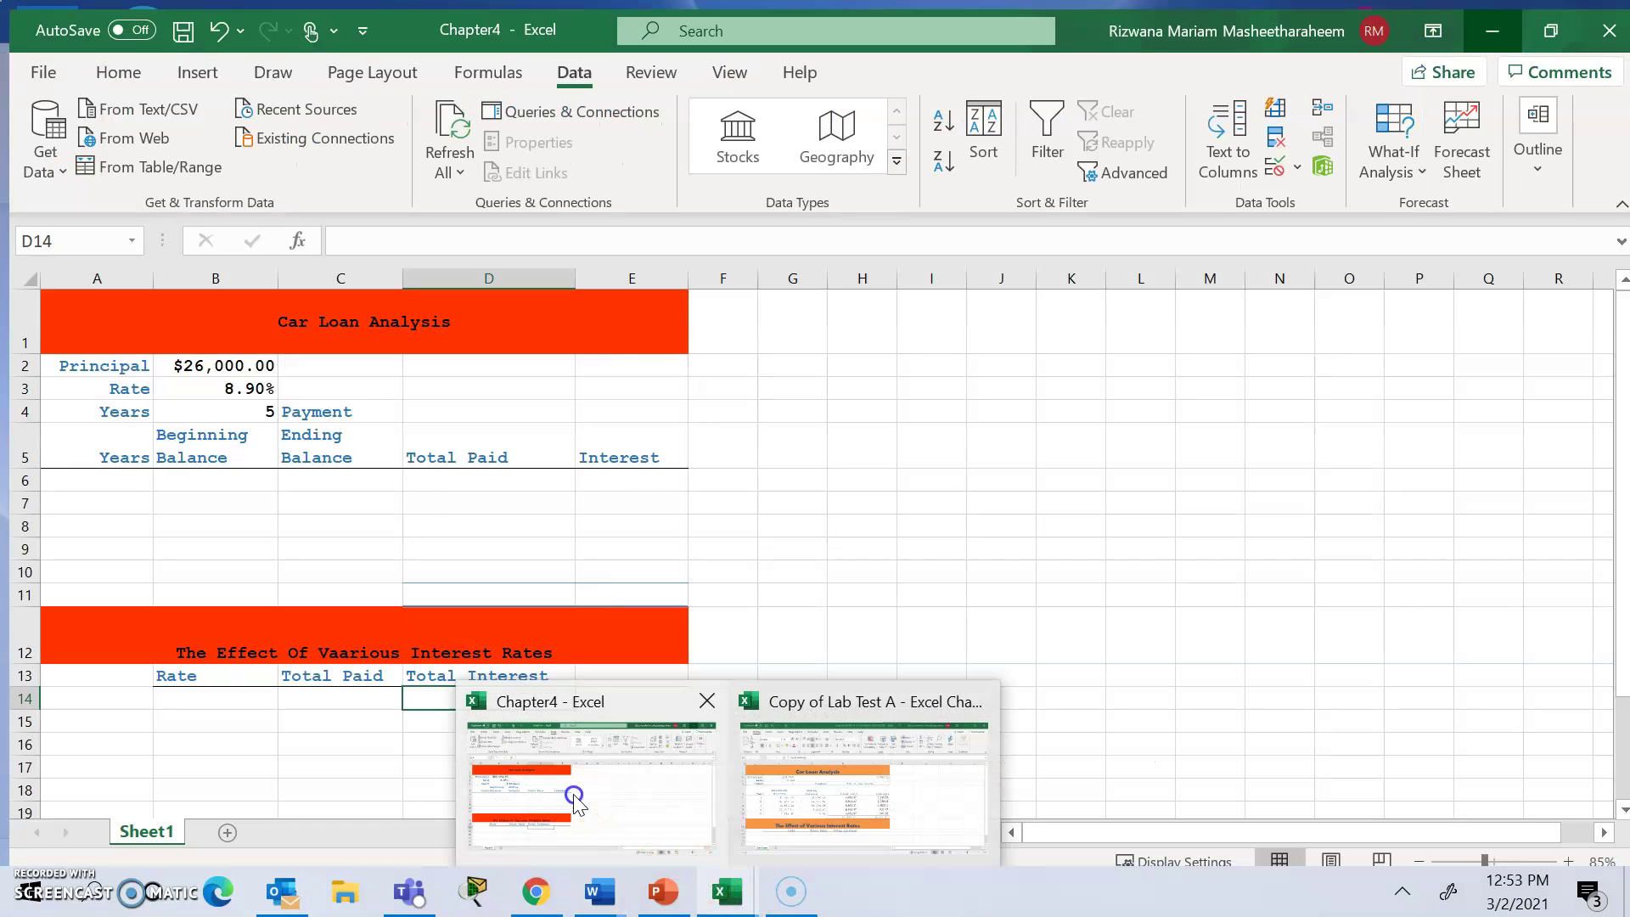
{"action": "left_click", "coordinate": [320, 691]}
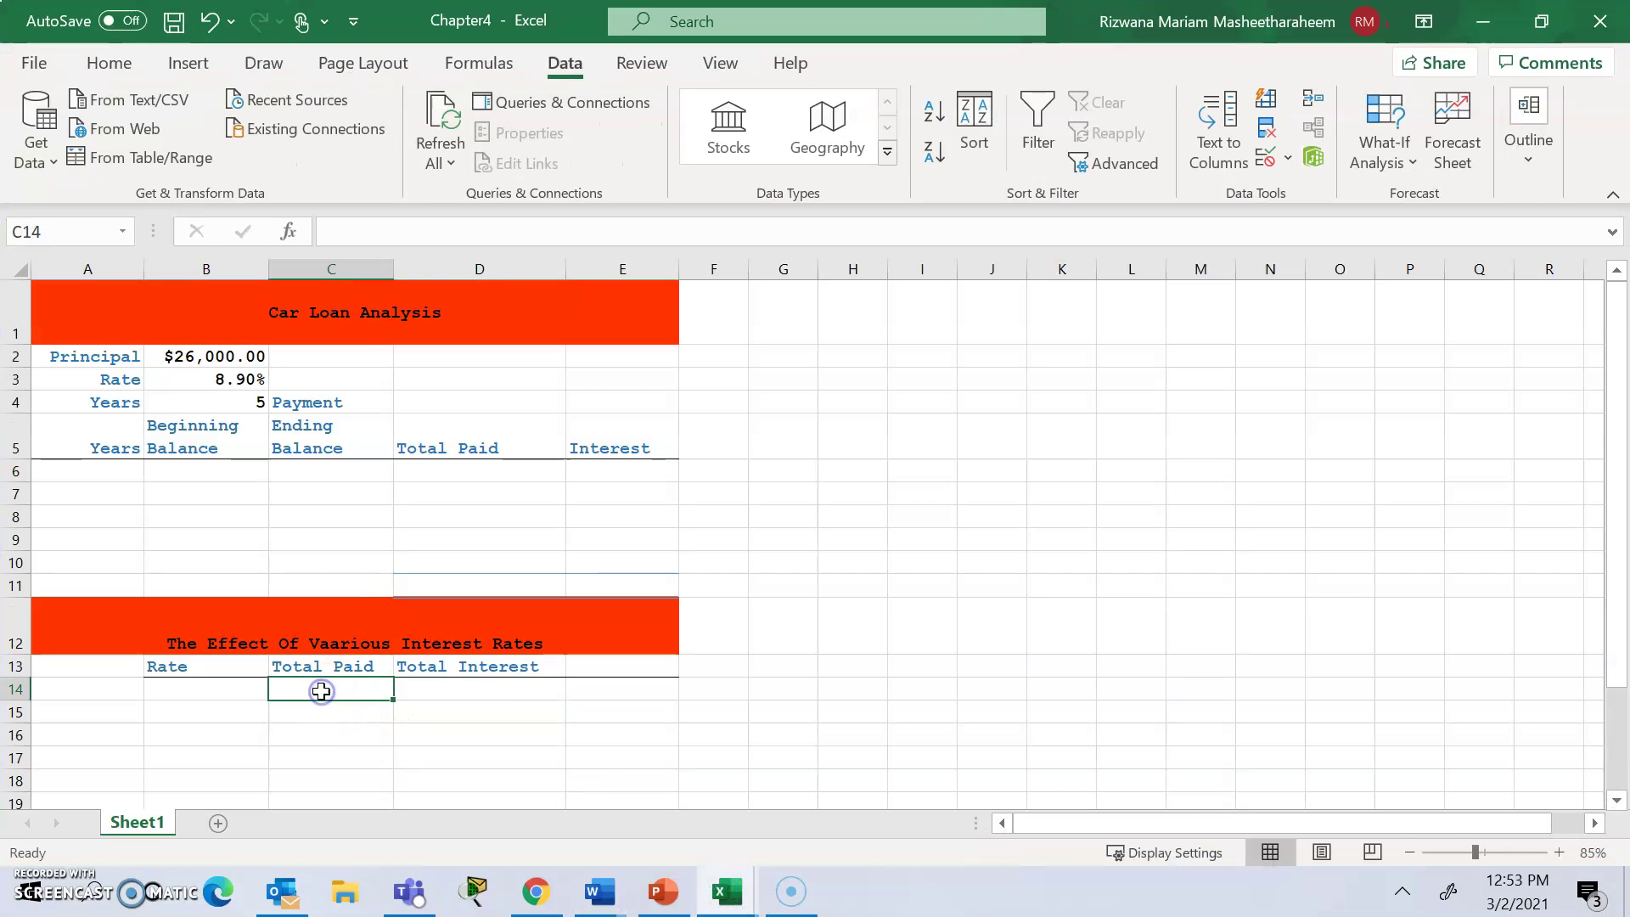
{"action": "mouse_move", "coordinate": [720, 902]}
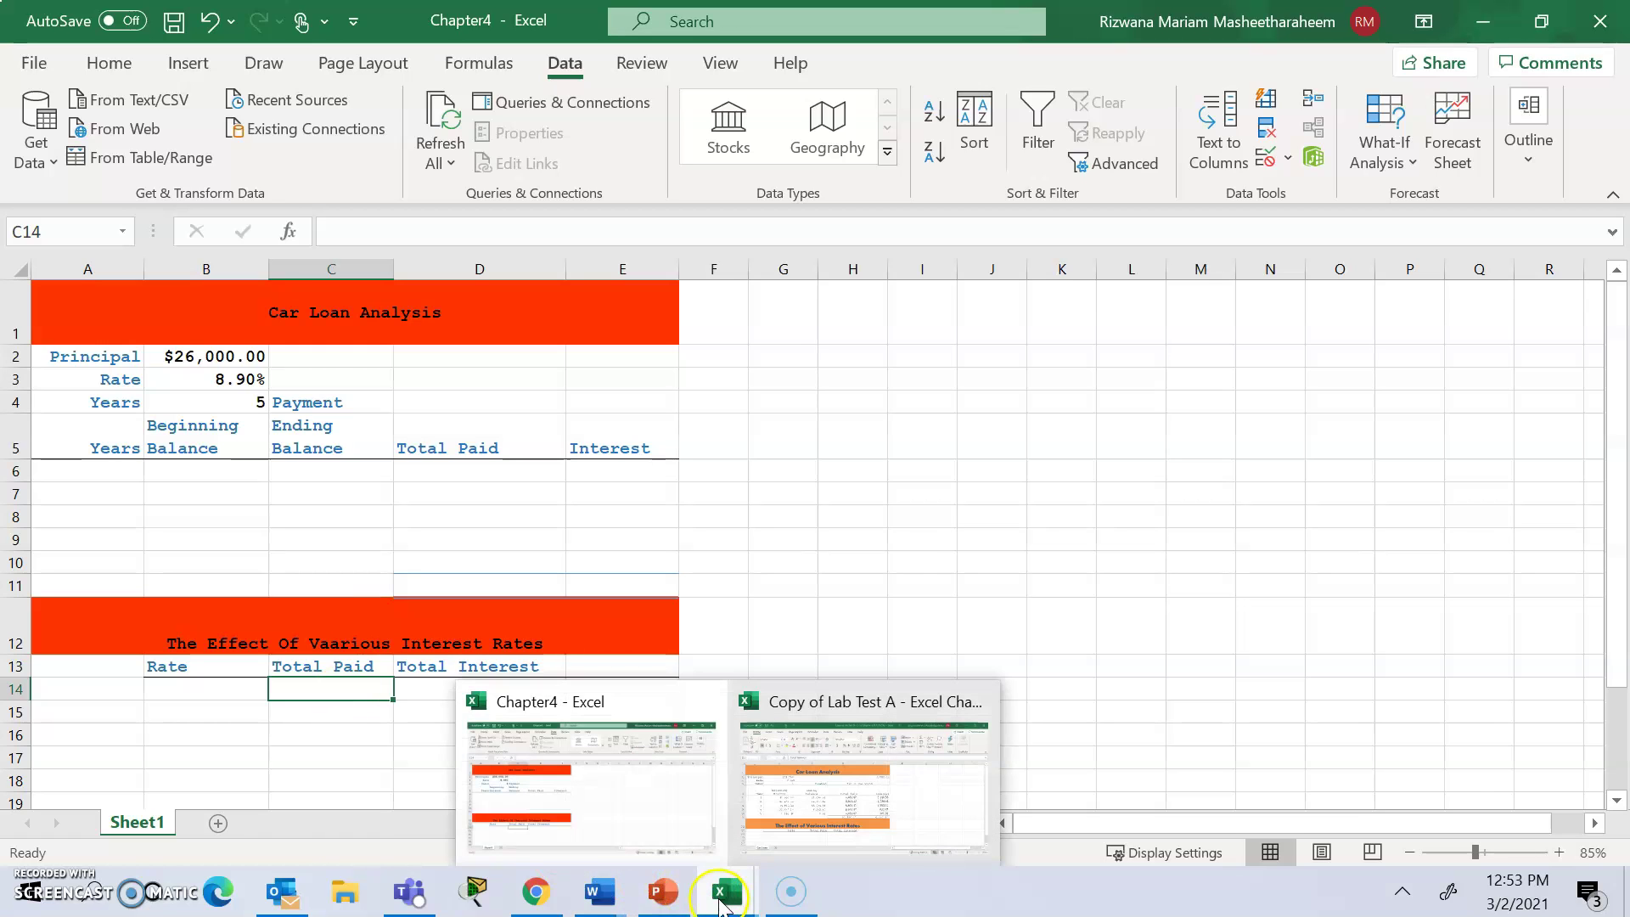
{"action": "left_click", "coordinate": [808, 838]}
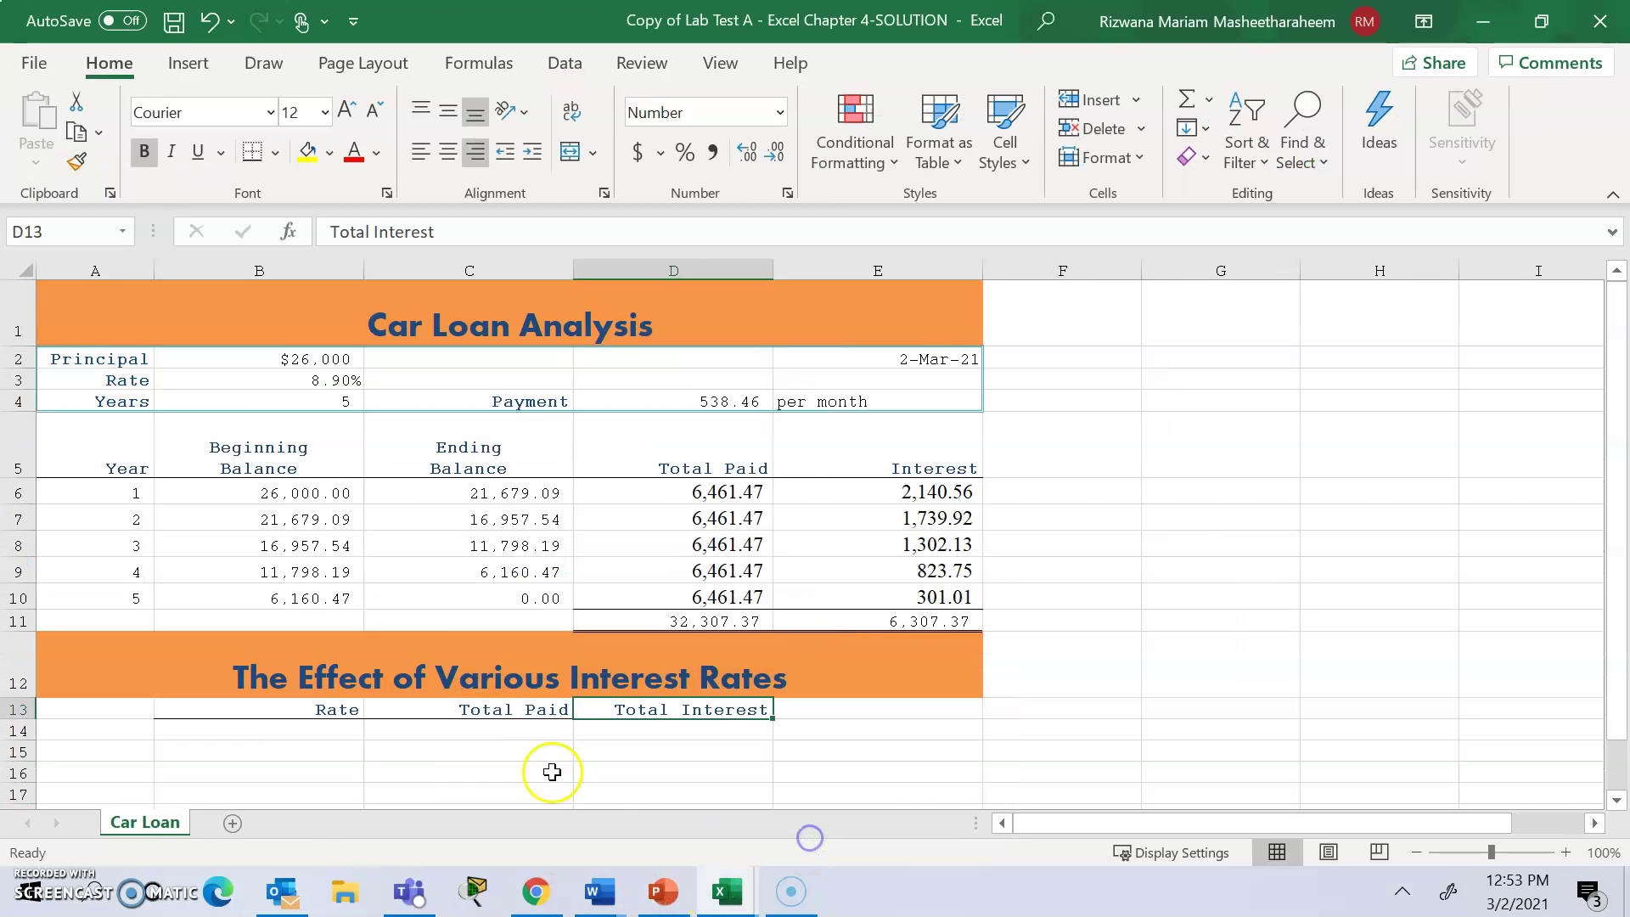
Enter =D11 in C14 to show 32,307.37, and start an =E11 formula in D14
{"action": "left_click", "coordinate": [501, 730]}
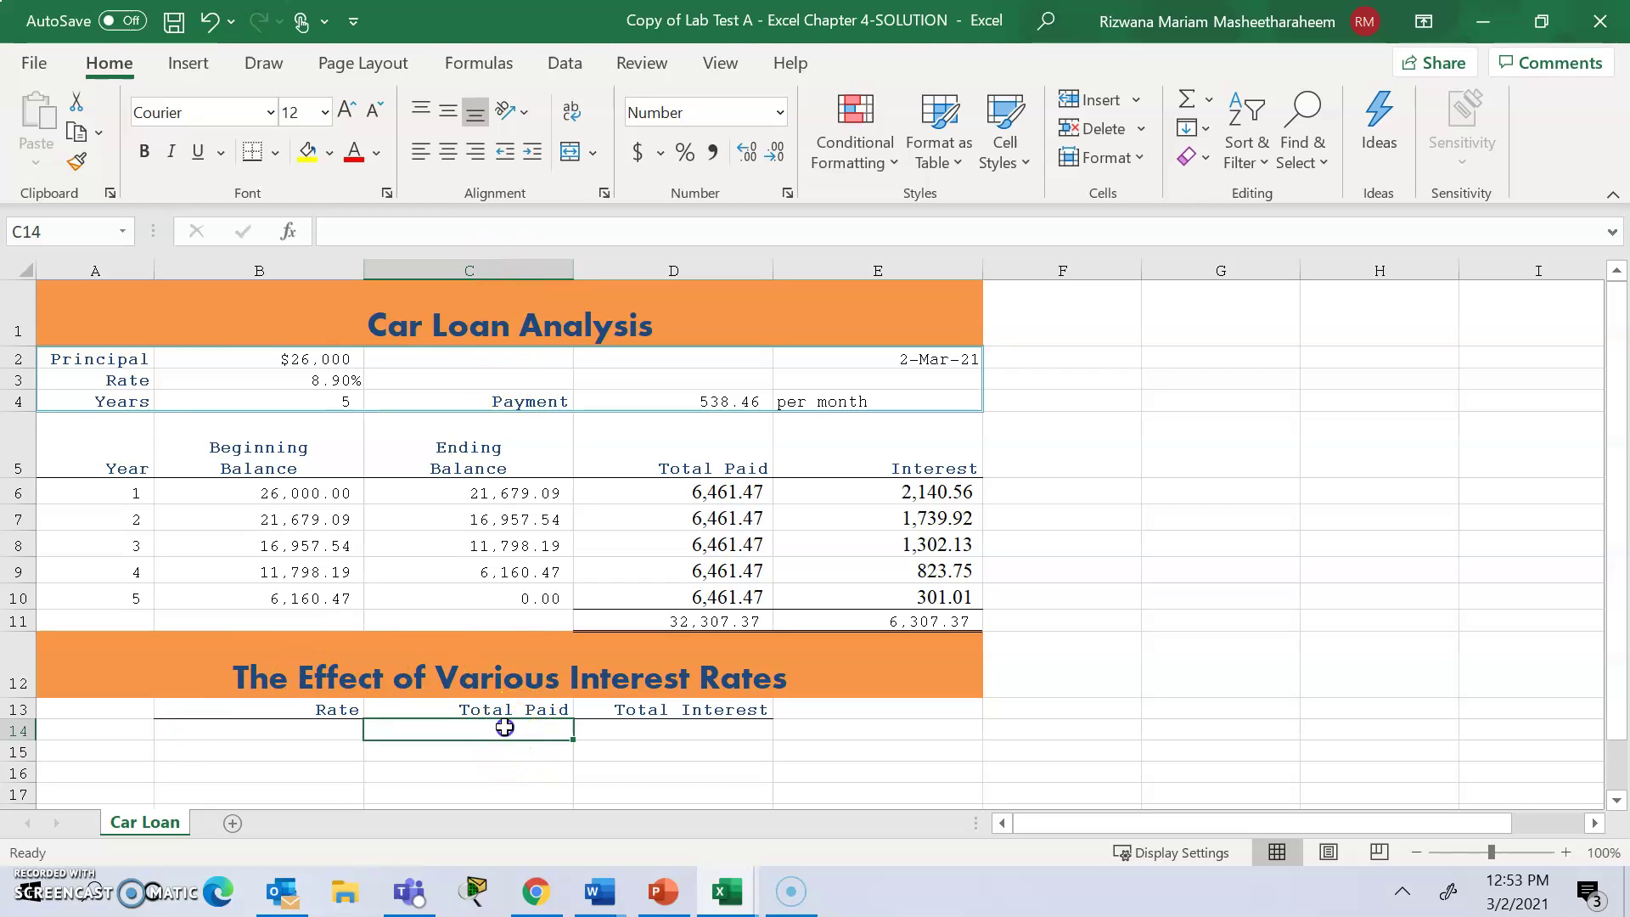
{"action": "type", "text": "="}
{"action": "left_click", "coordinate": [701, 622]}
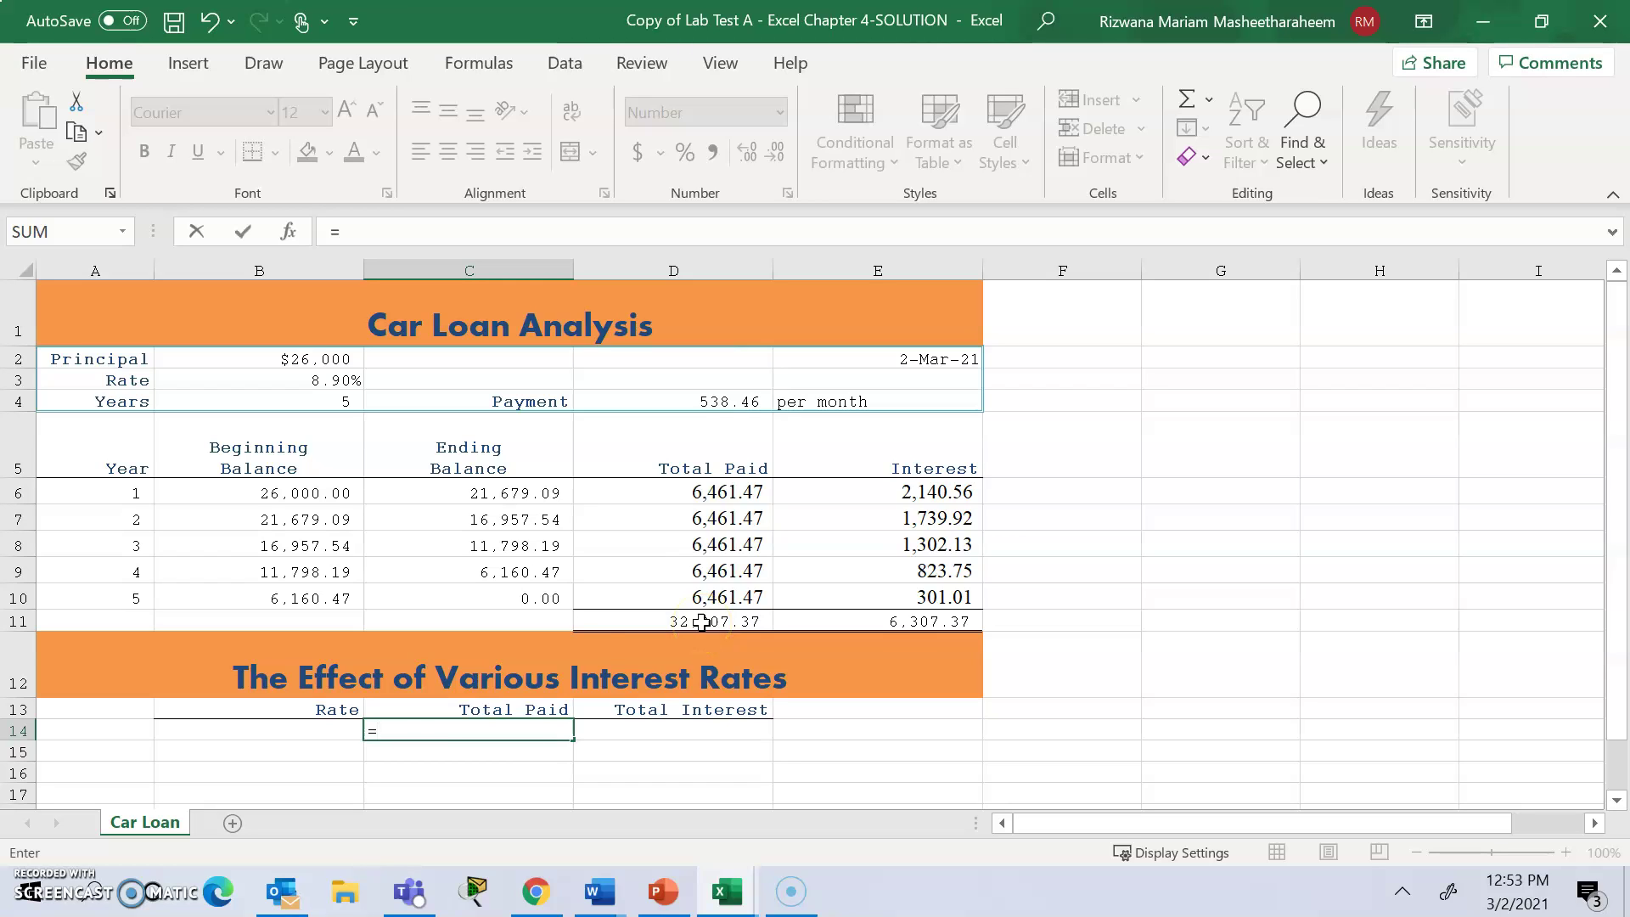
{"action": "key", "text": "Return"}
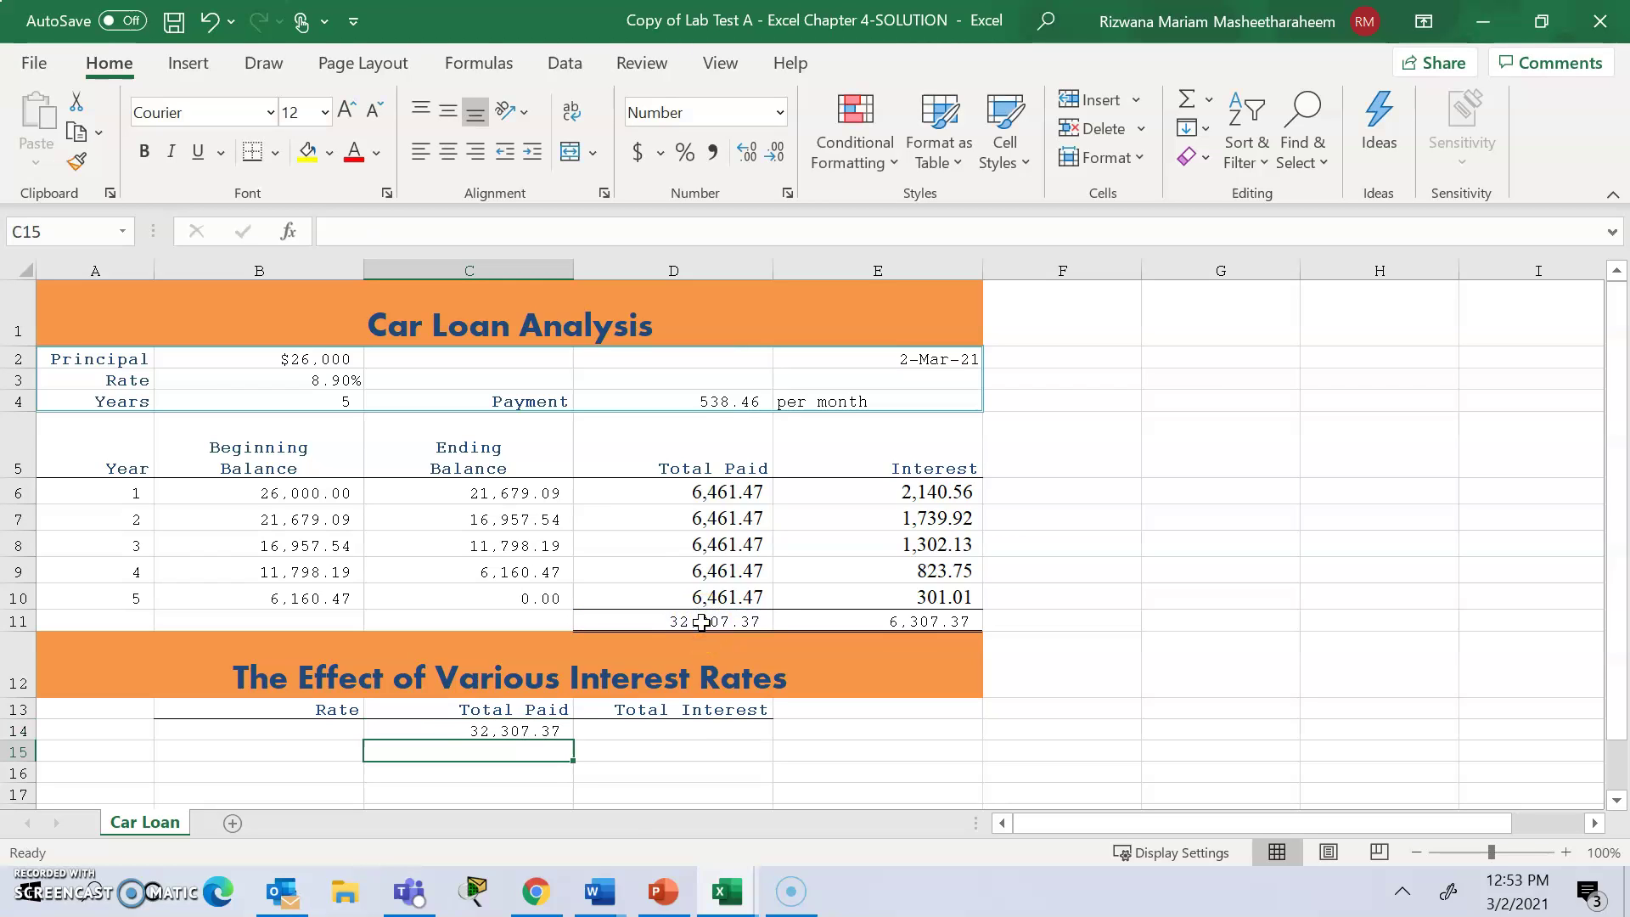
{"action": "left_click", "coordinate": [687, 732]}
{"action": "type", "text": "="}
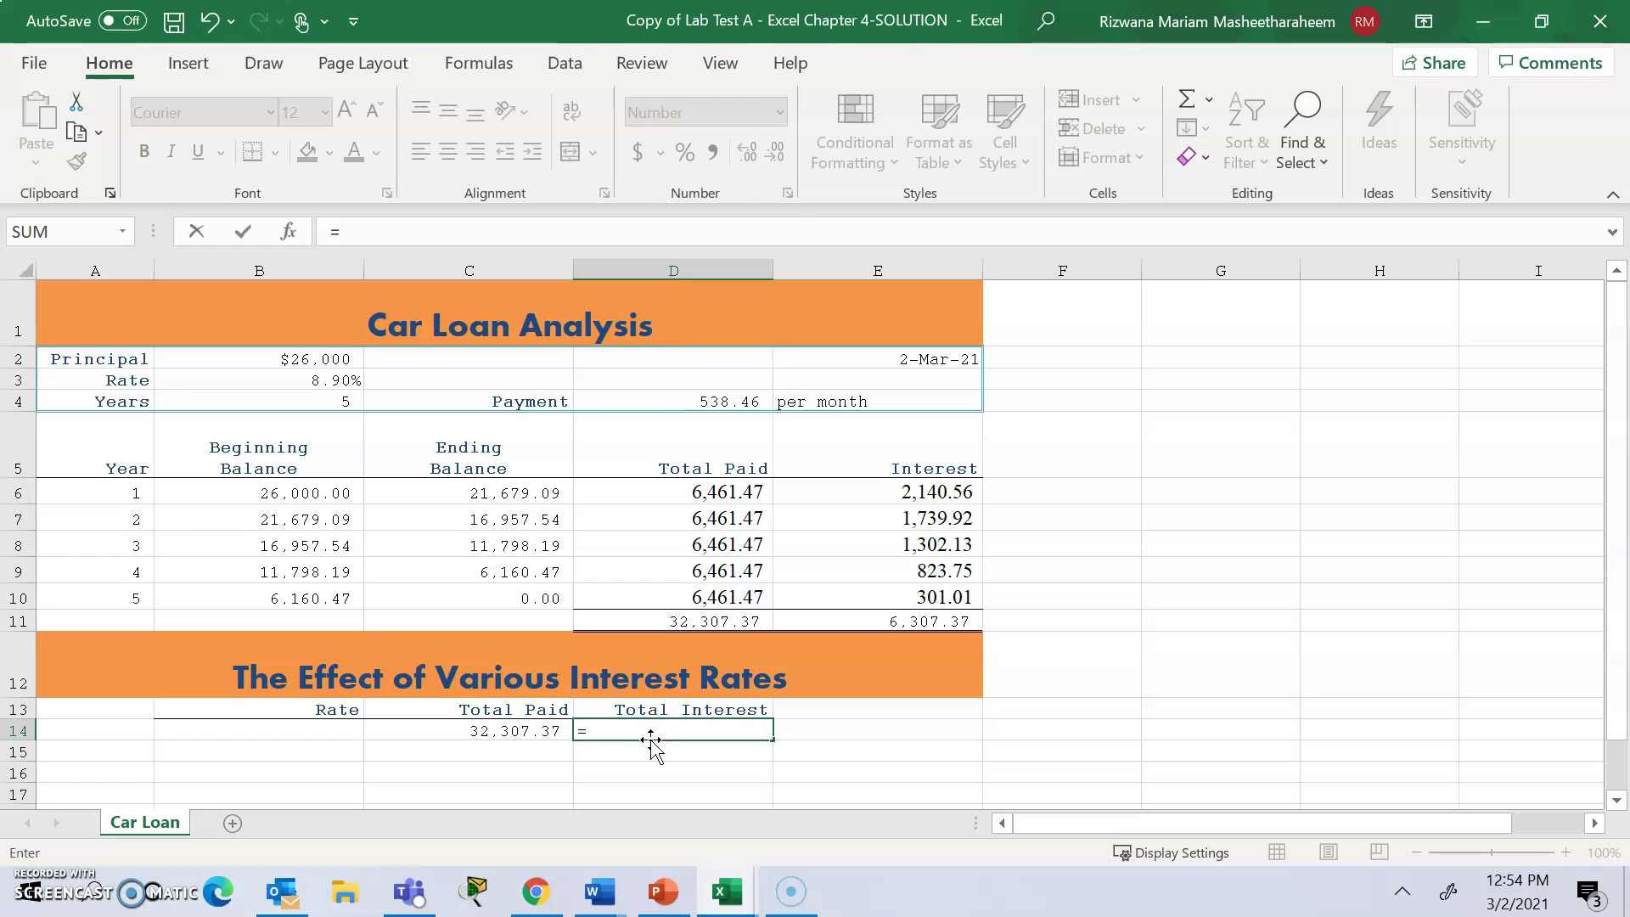
{"action": "left_click", "coordinate": [927, 628]}
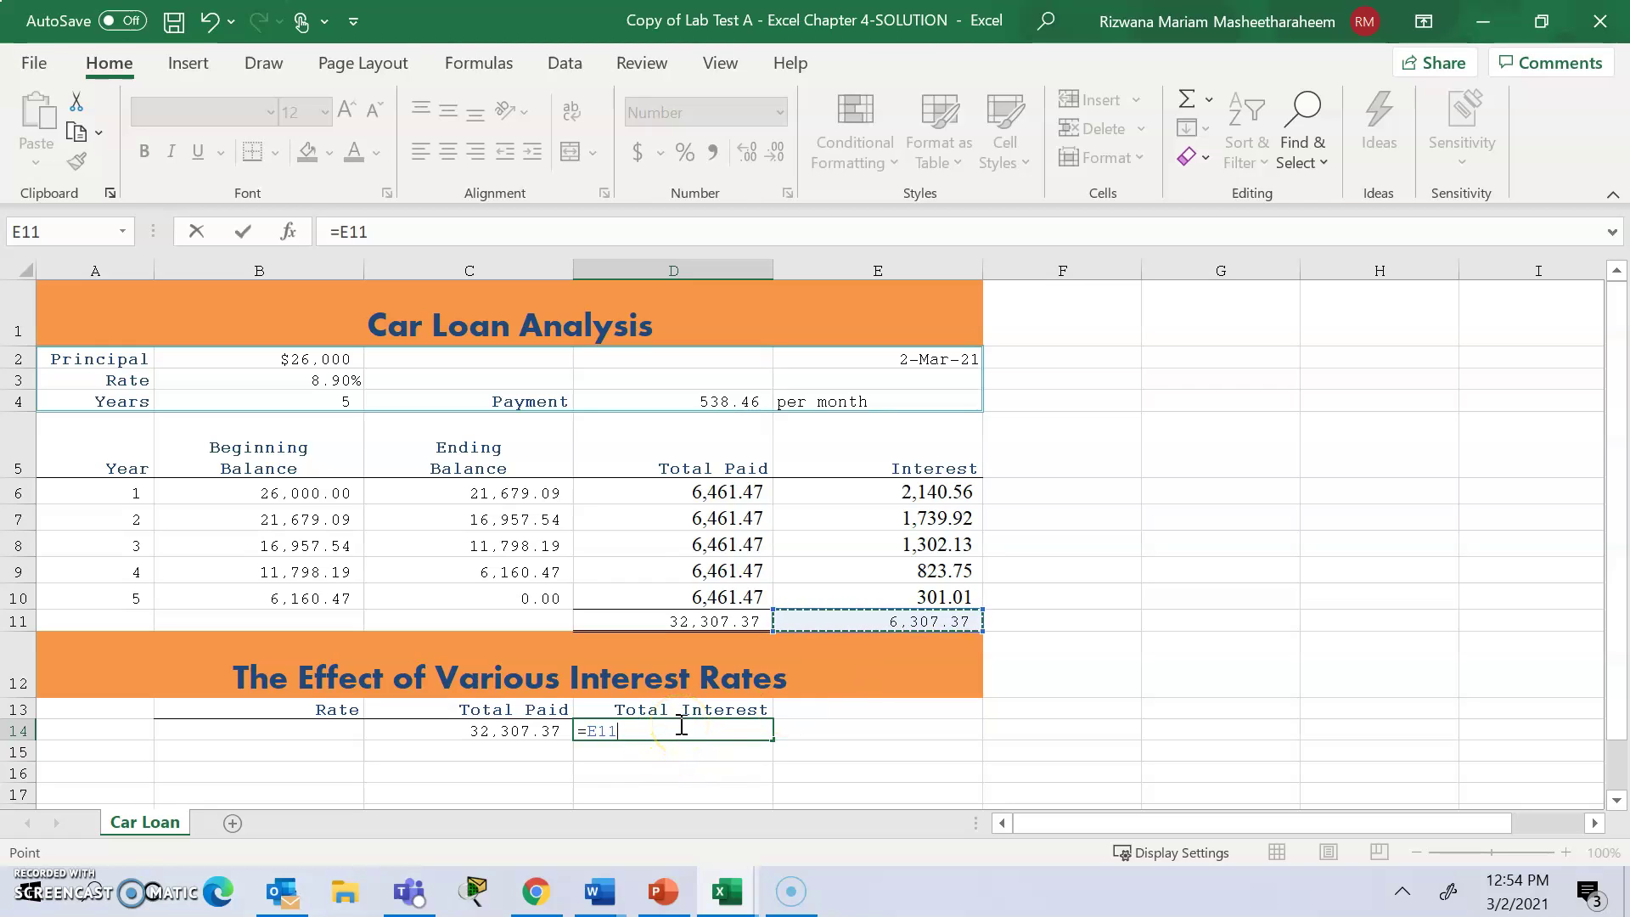
{"action": "mouse_move", "coordinate": [599, 891]}
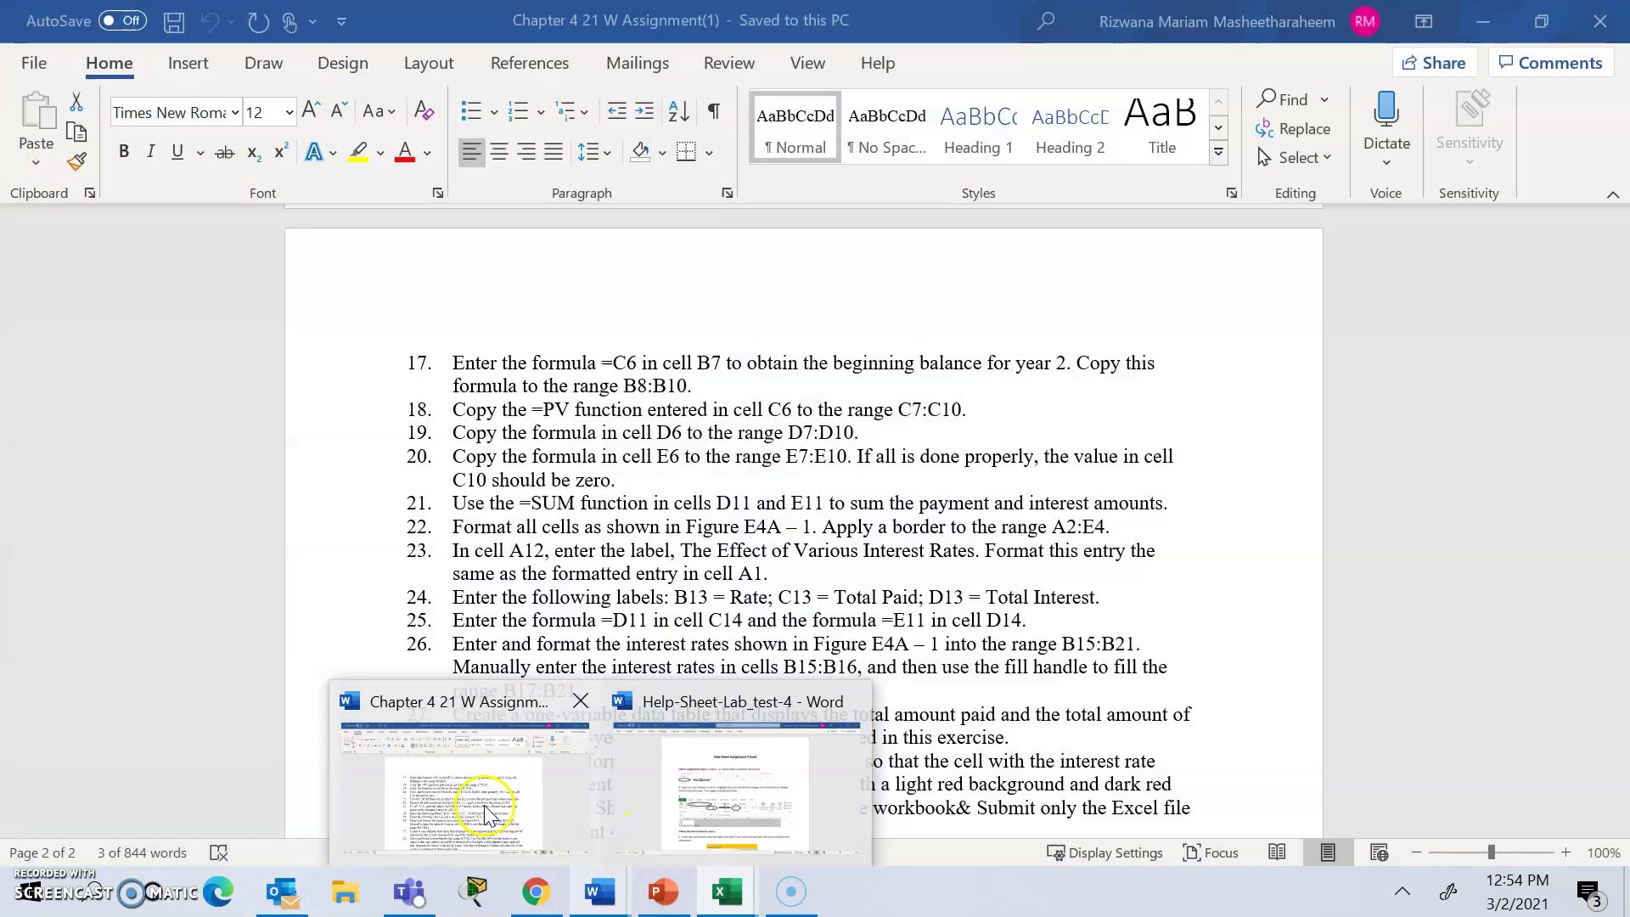
{"action": "left_click", "coordinate": [482, 805]}
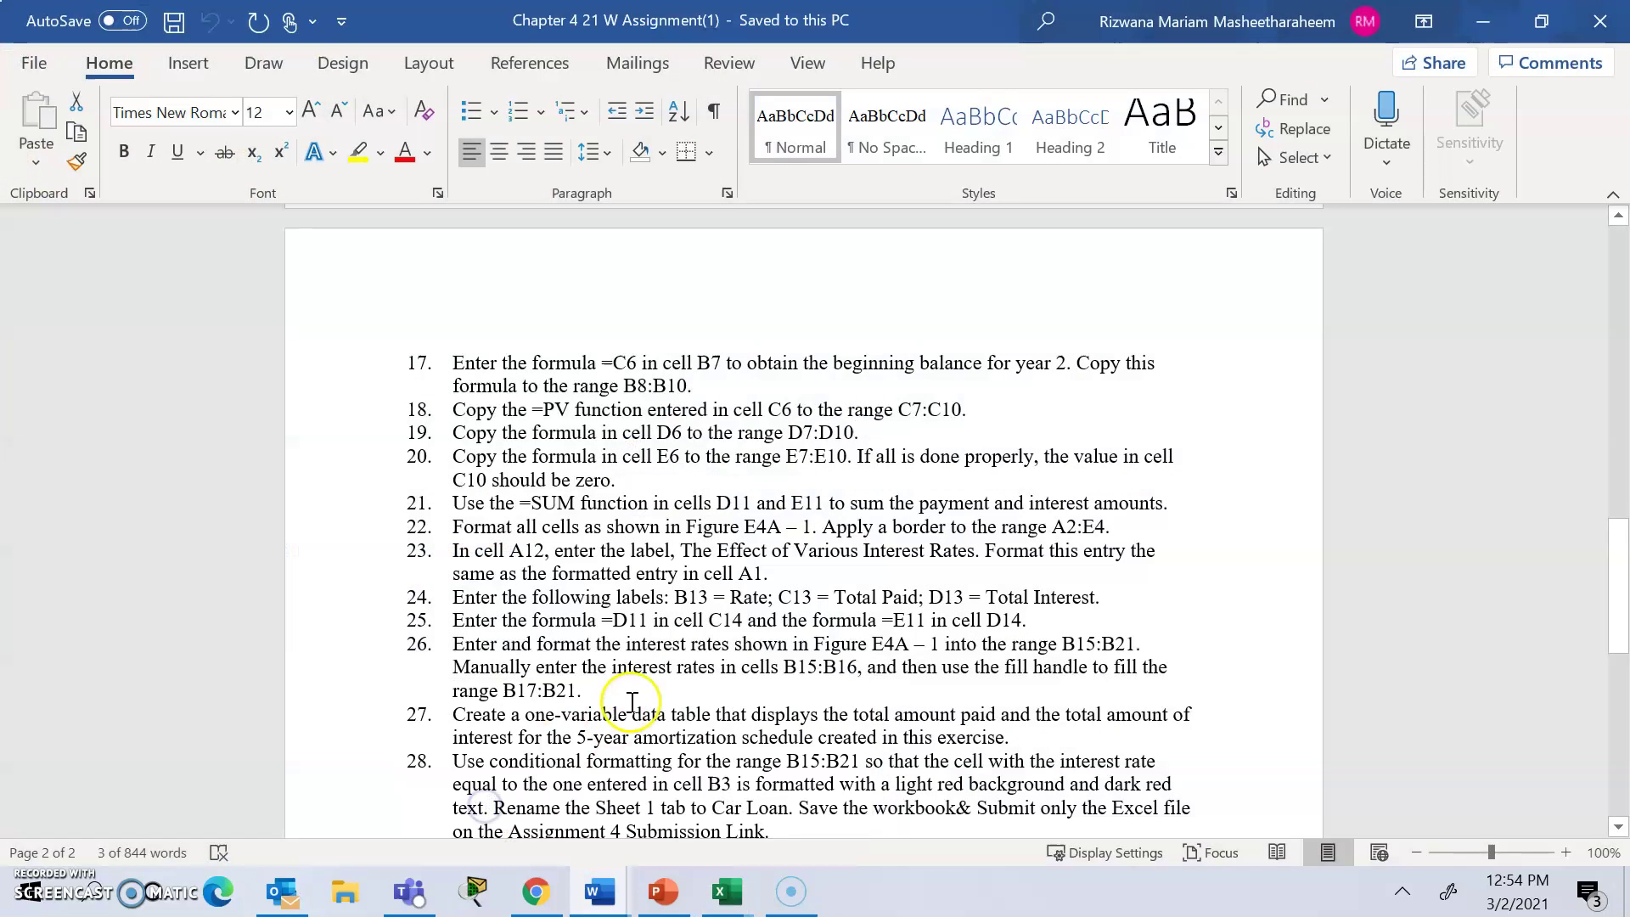
{"action": "left_click", "coordinate": [607, 645]}
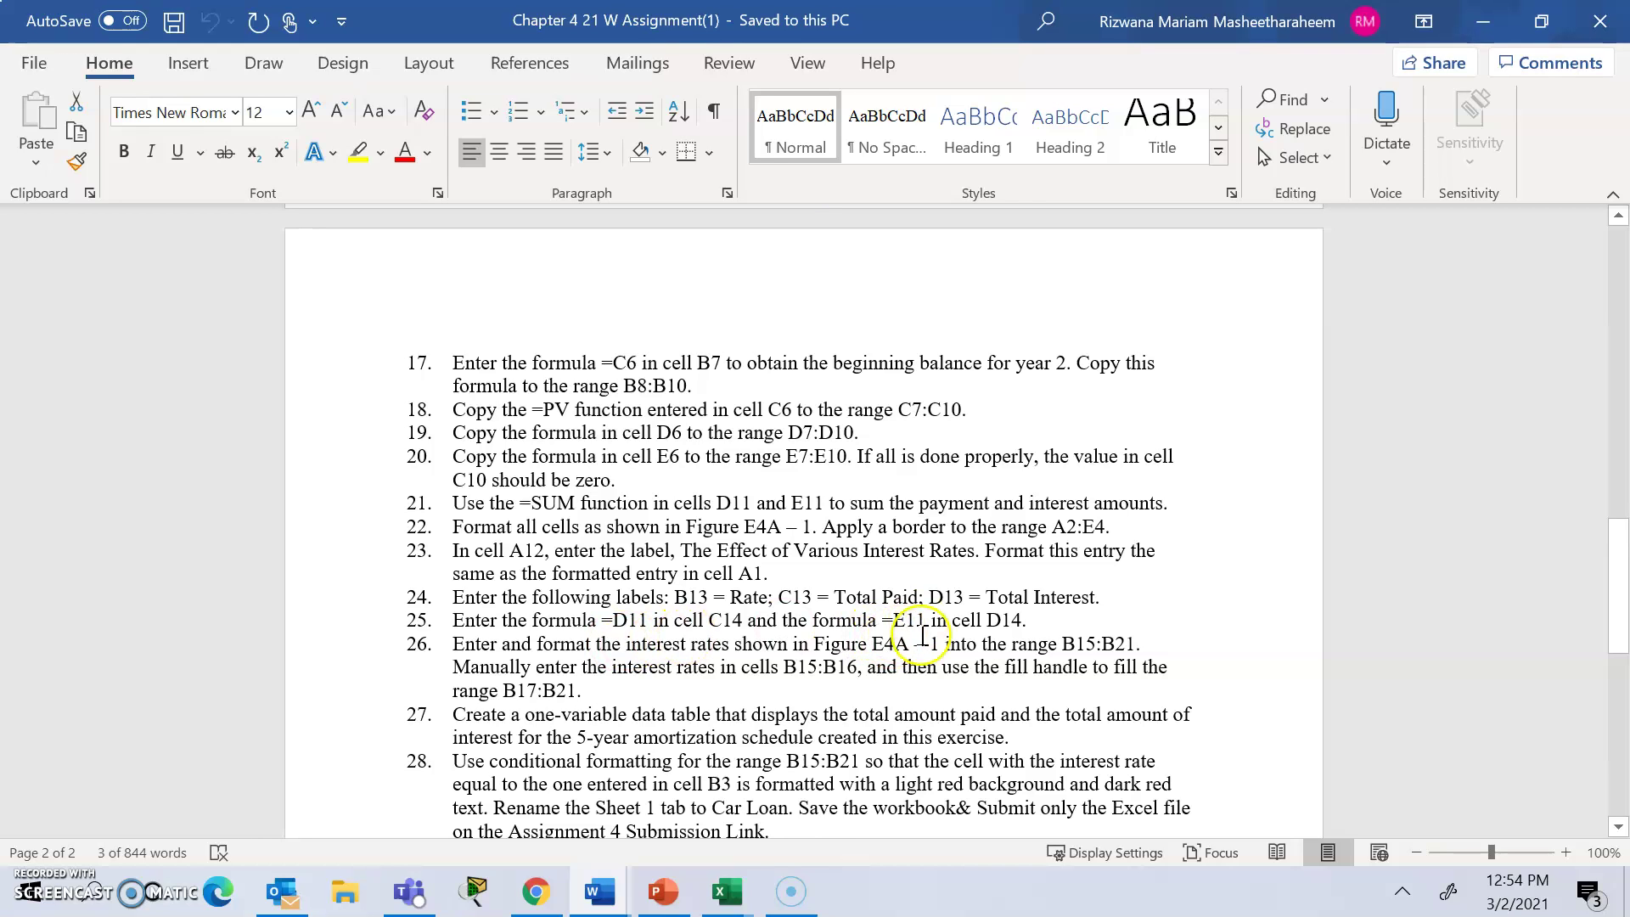
{"action": "mouse_move", "coordinate": [709, 906]}
{"action": "left_click", "coordinate": [823, 819]}
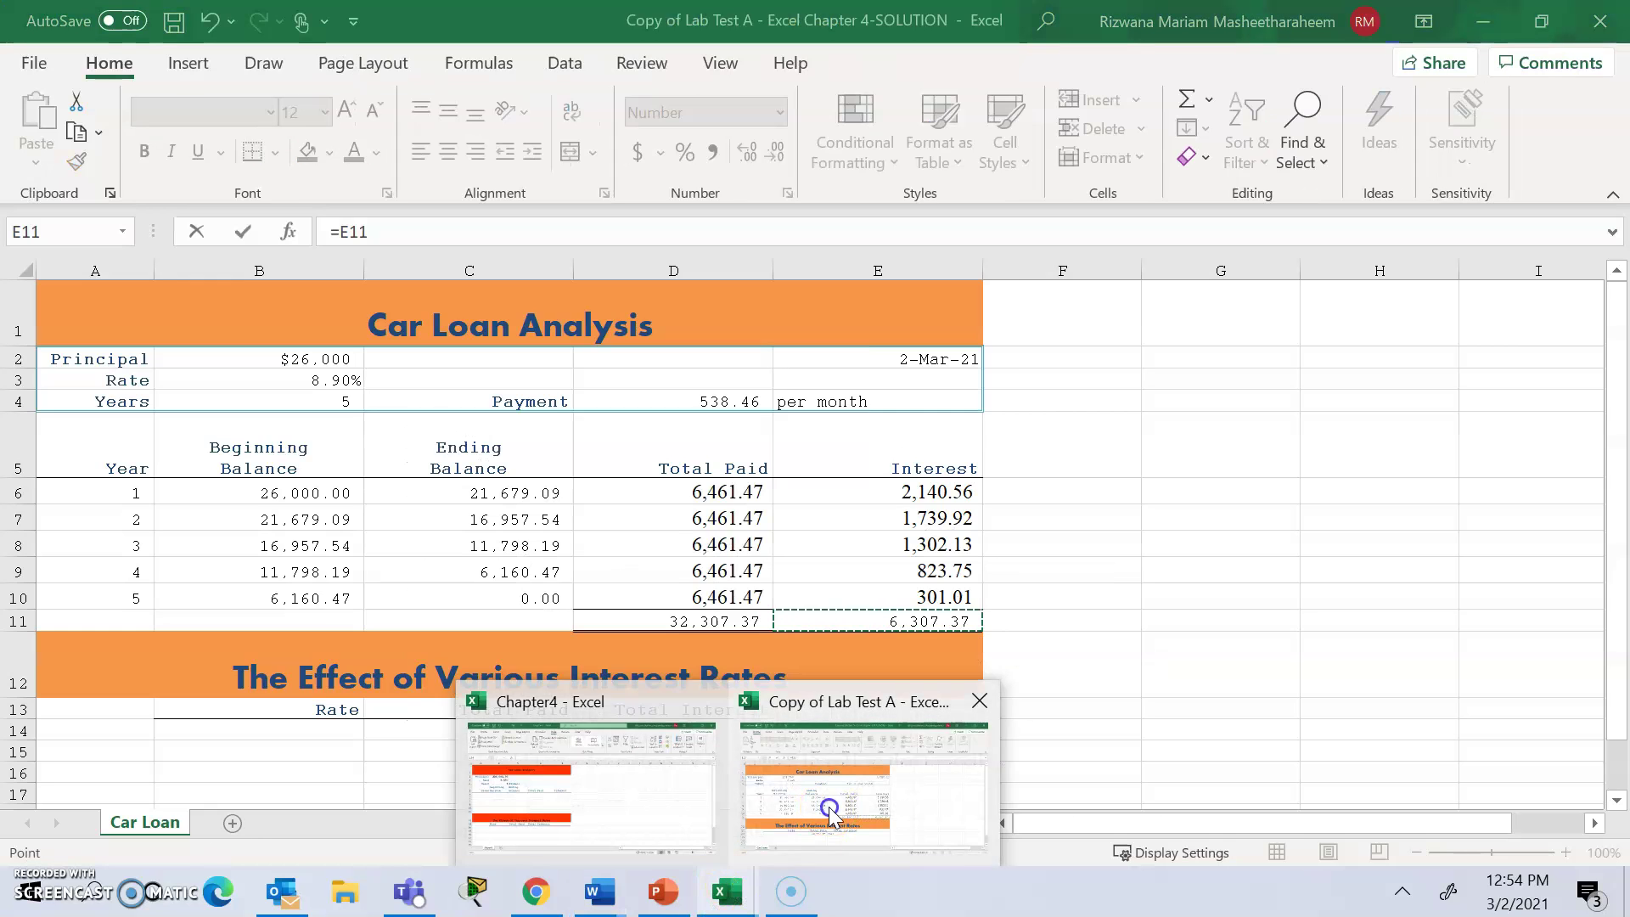
Clear the mistaken =C14 formula from D14
{"action": "left_click", "coordinate": [543, 732]}
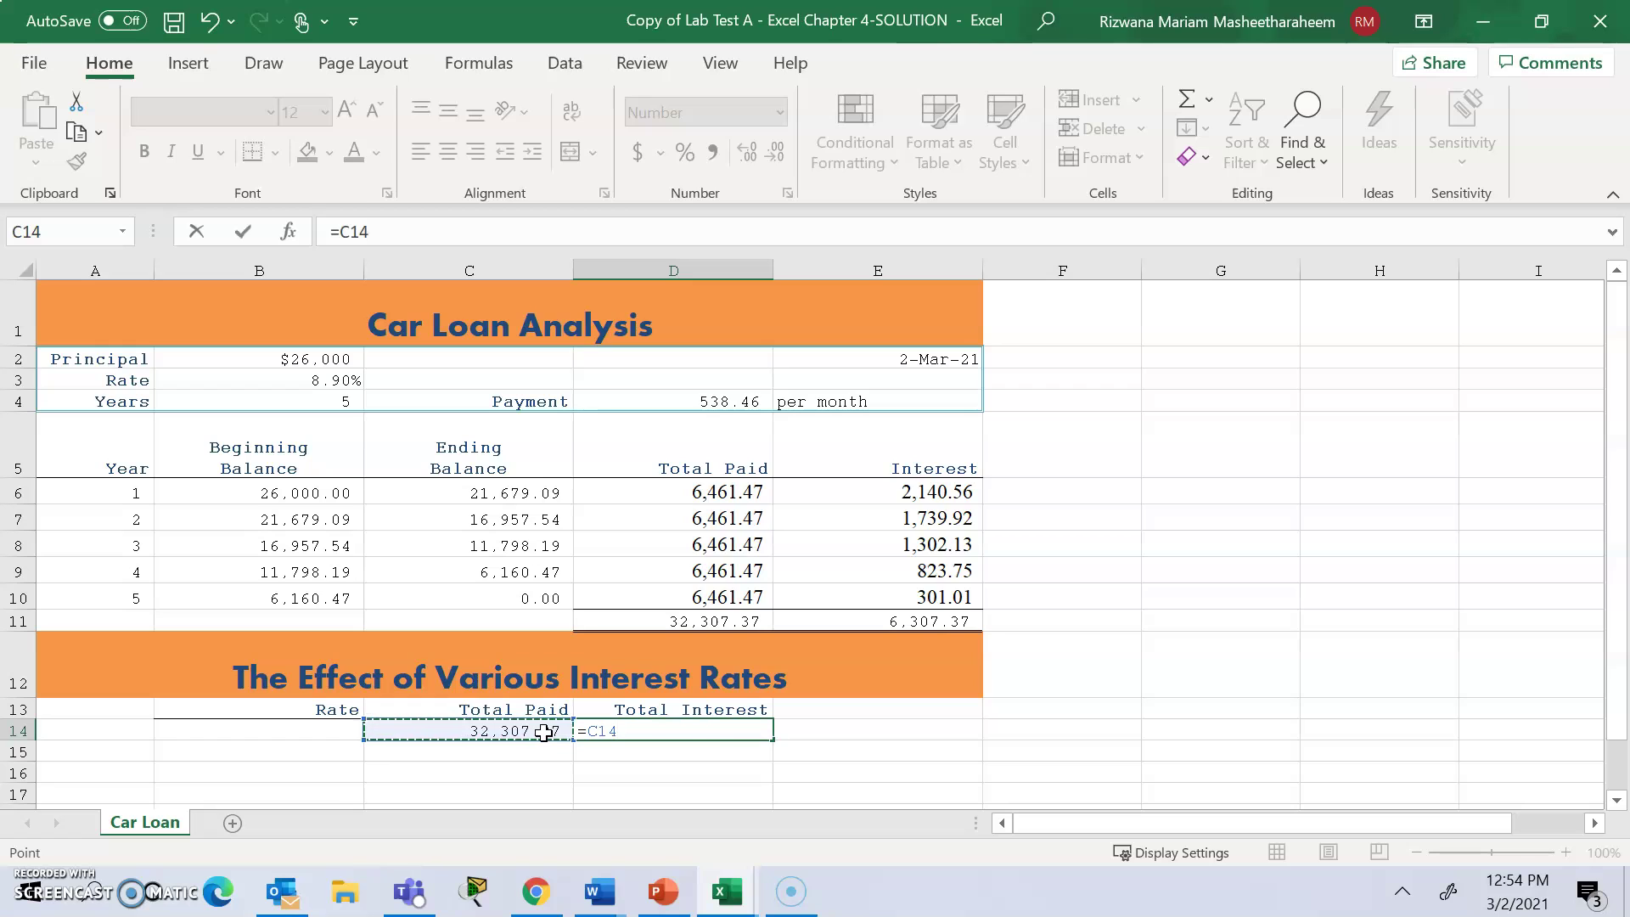
{"action": "key", "text": "F2"}
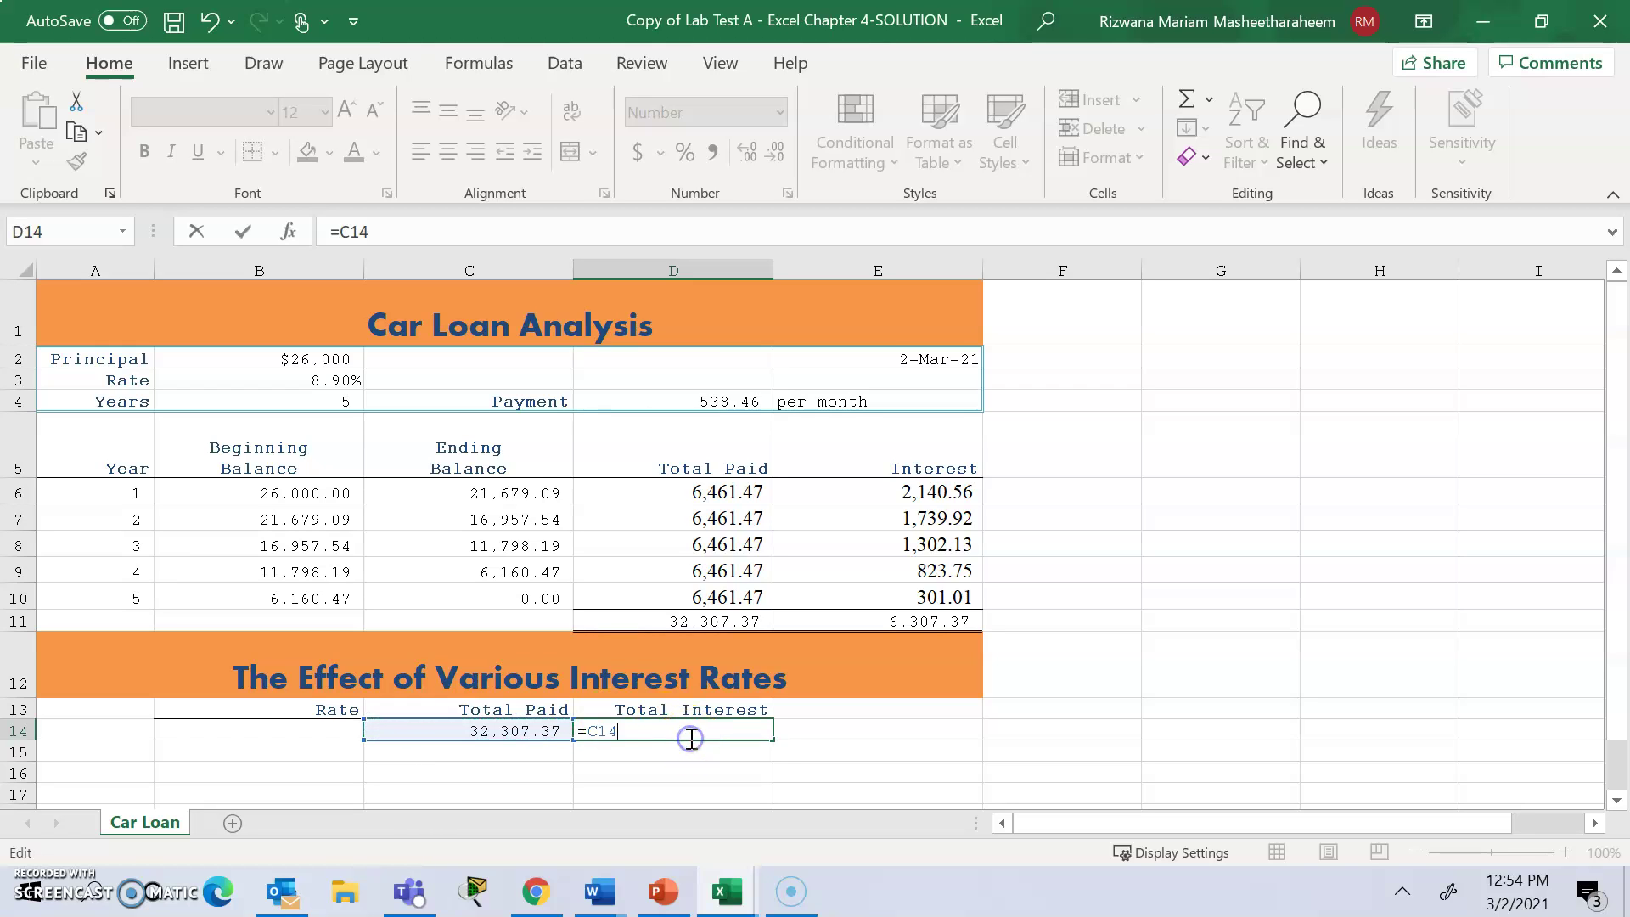
{"action": "left_click", "coordinate": [1182, 711]}
{"action": "left_click", "coordinate": [706, 726]}
{"action": "key", "text": "Delete"}
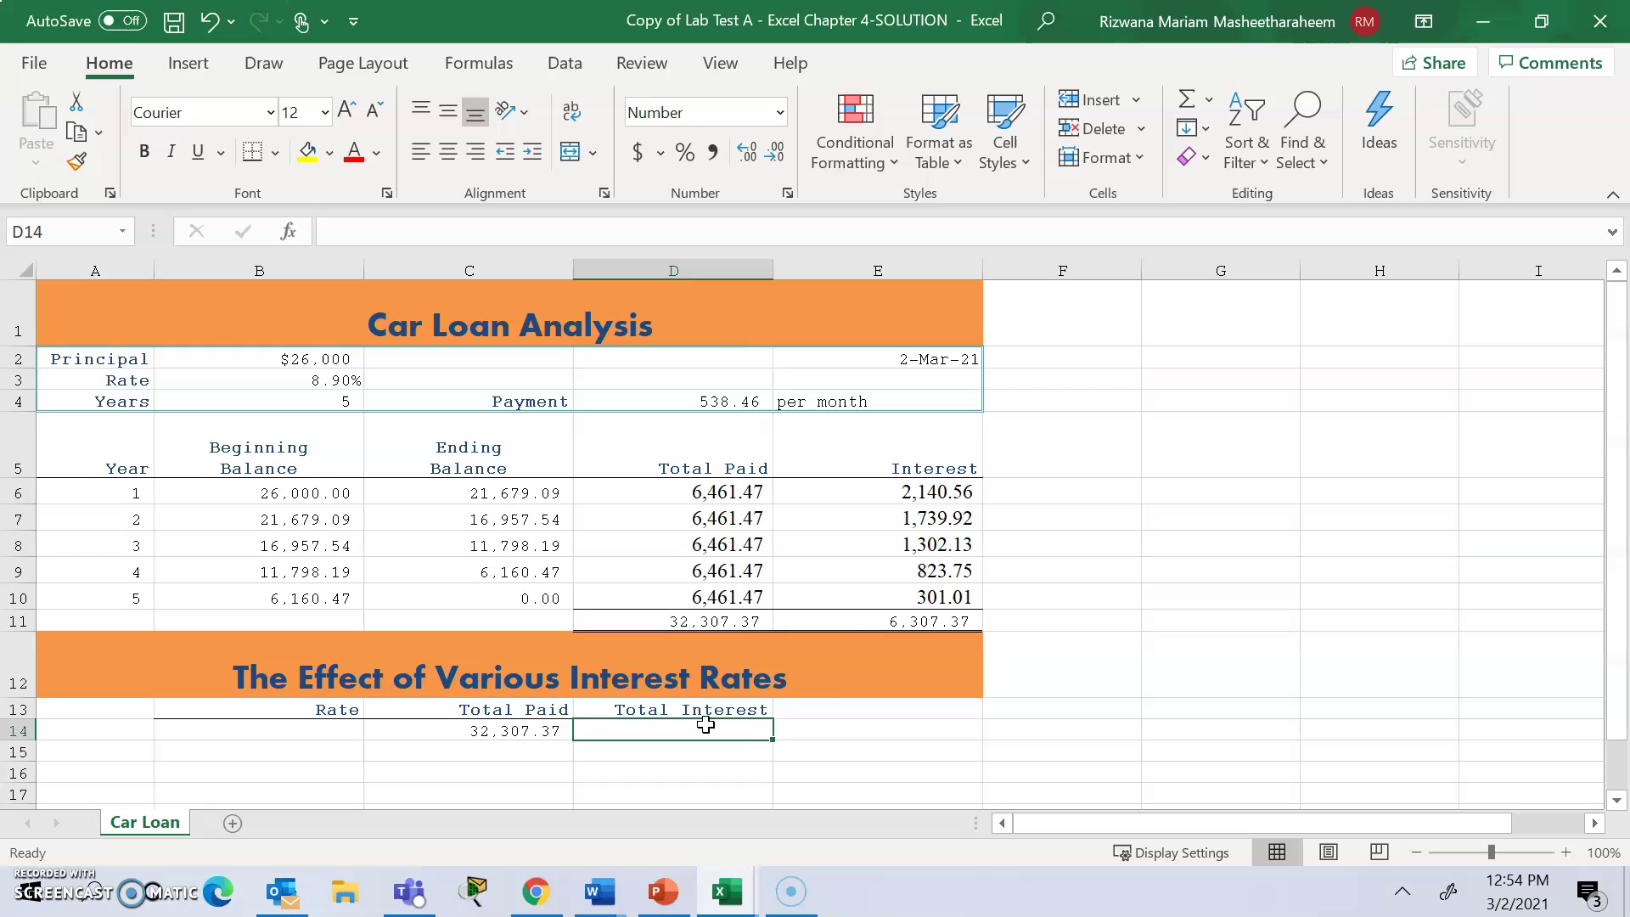
Enter =E11 in D14 so it shows 6,307.37
{"action": "left_click", "coordinate": [912, 614]}
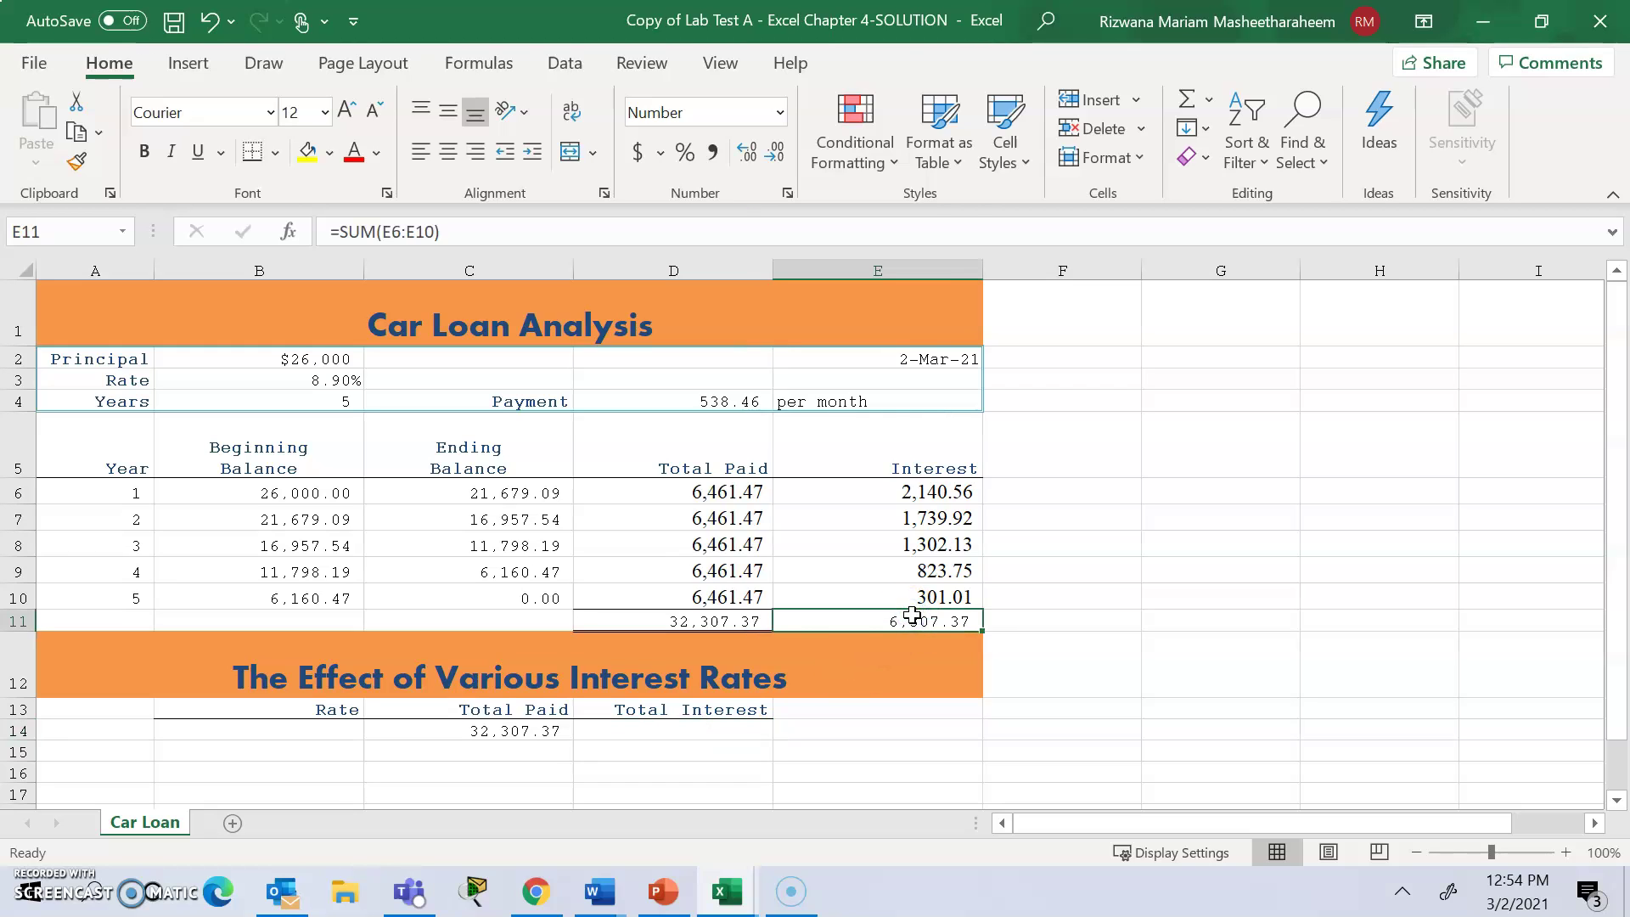
{"action": "left_click", "coordinate": [722, 729]}
{"action": "type", "text": "="}
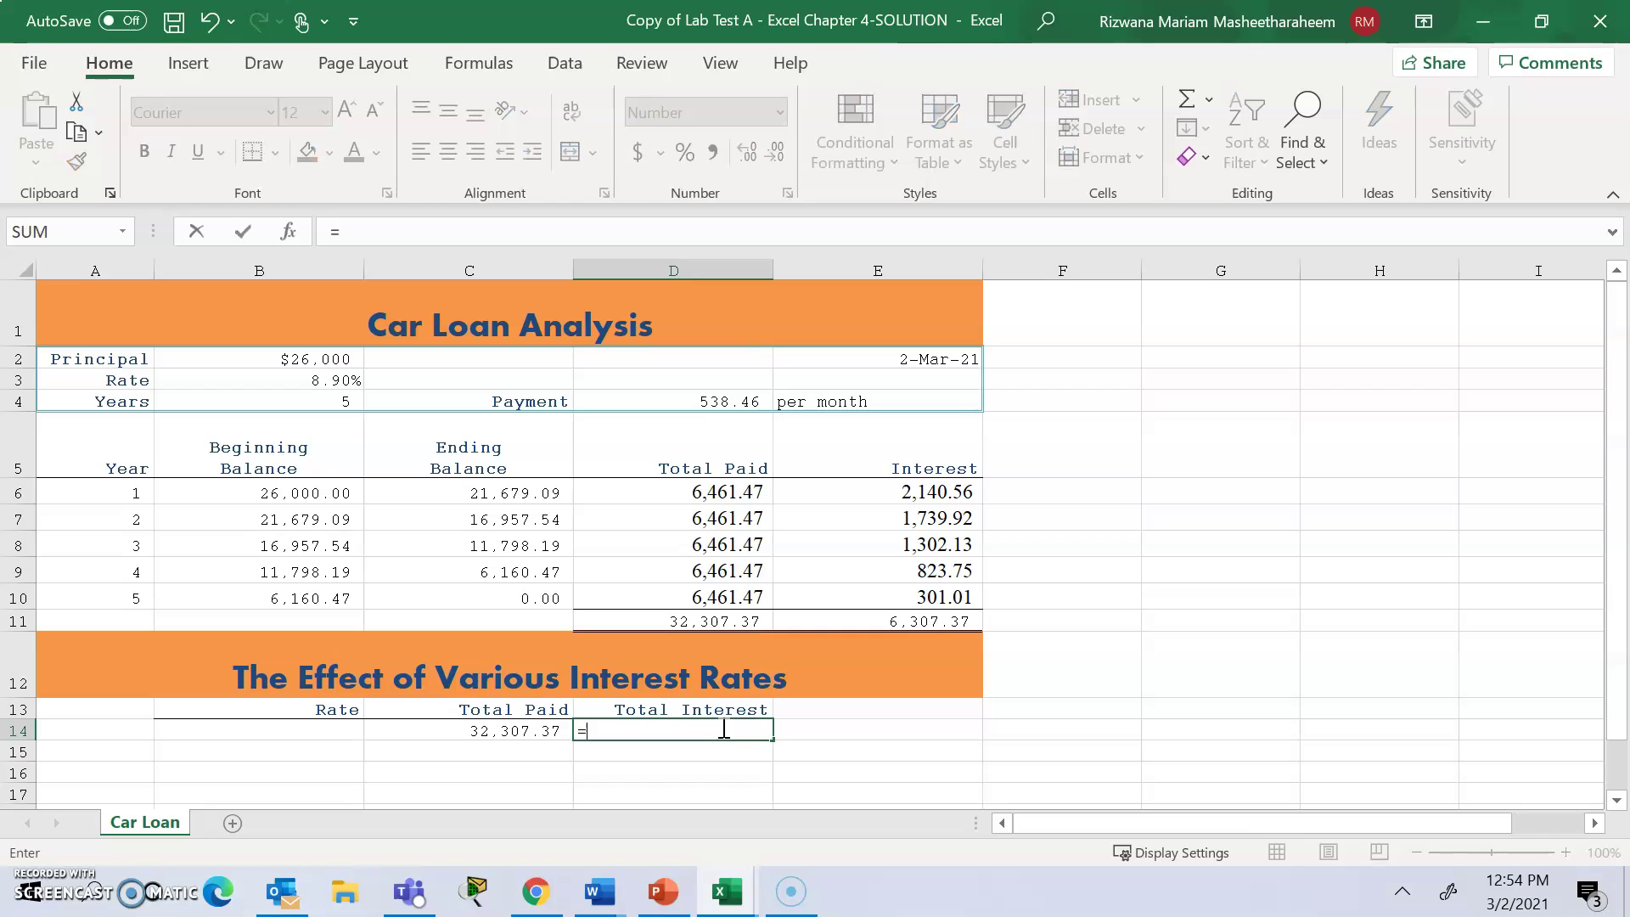
{"action": "left_click", "coordinate": [899, 621]}
{"action": "key", "text": "Return"}
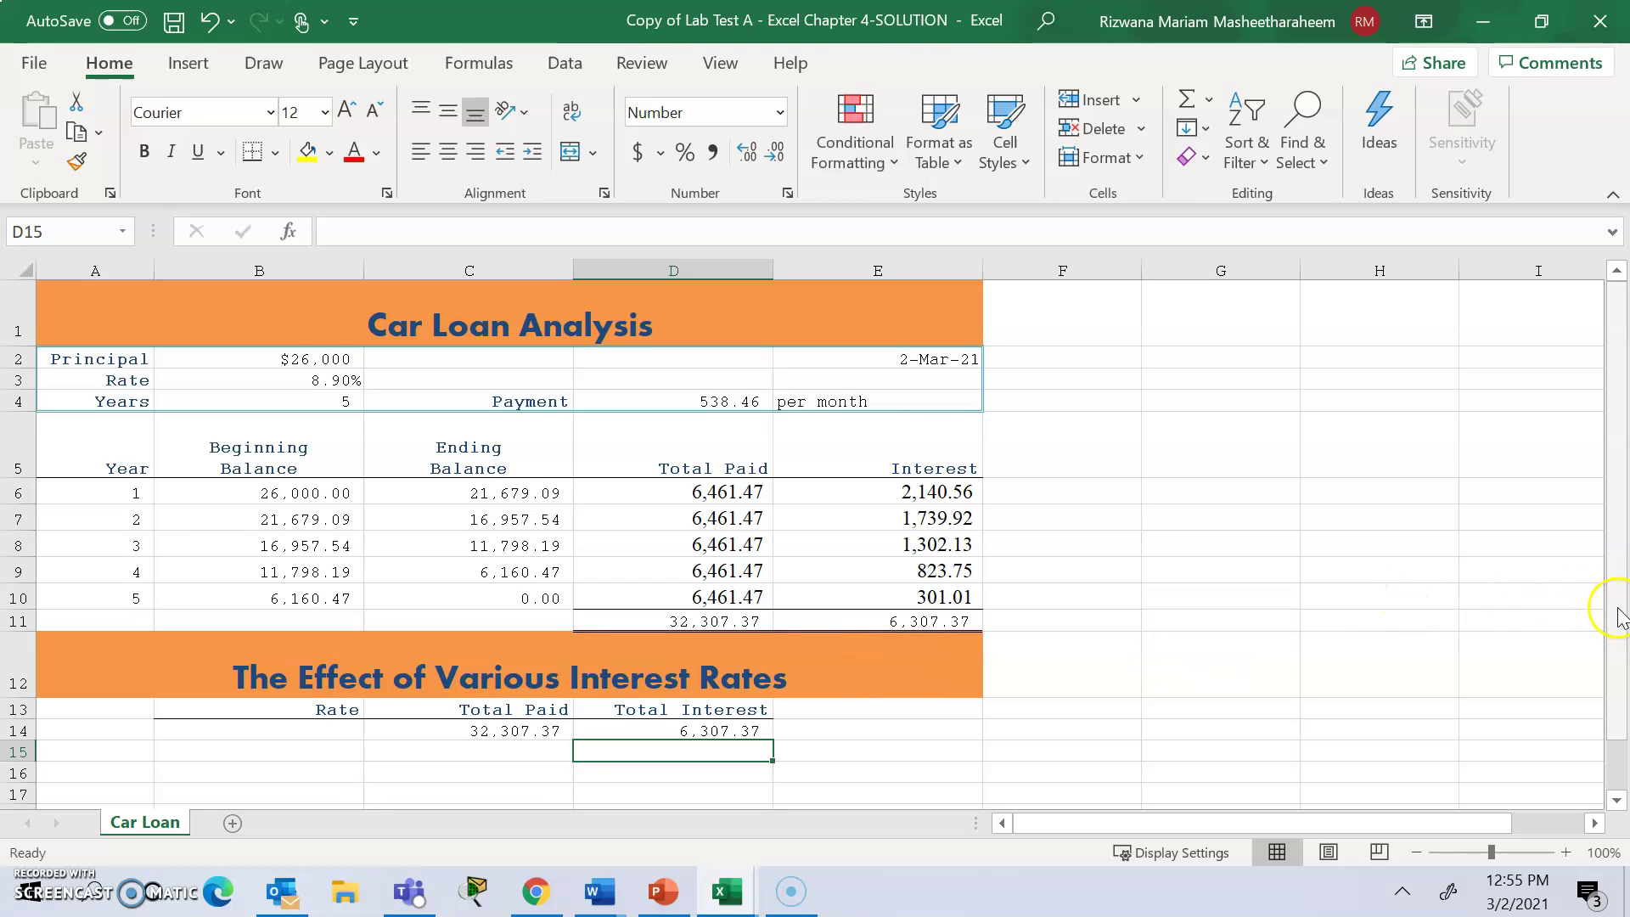
Enter the first two rates, 2.0% in B15 and 4.0% in B16
{"action": "left_click_drag", "start_coordinate": [1617, 611], "coordinate": [1623, 728]}
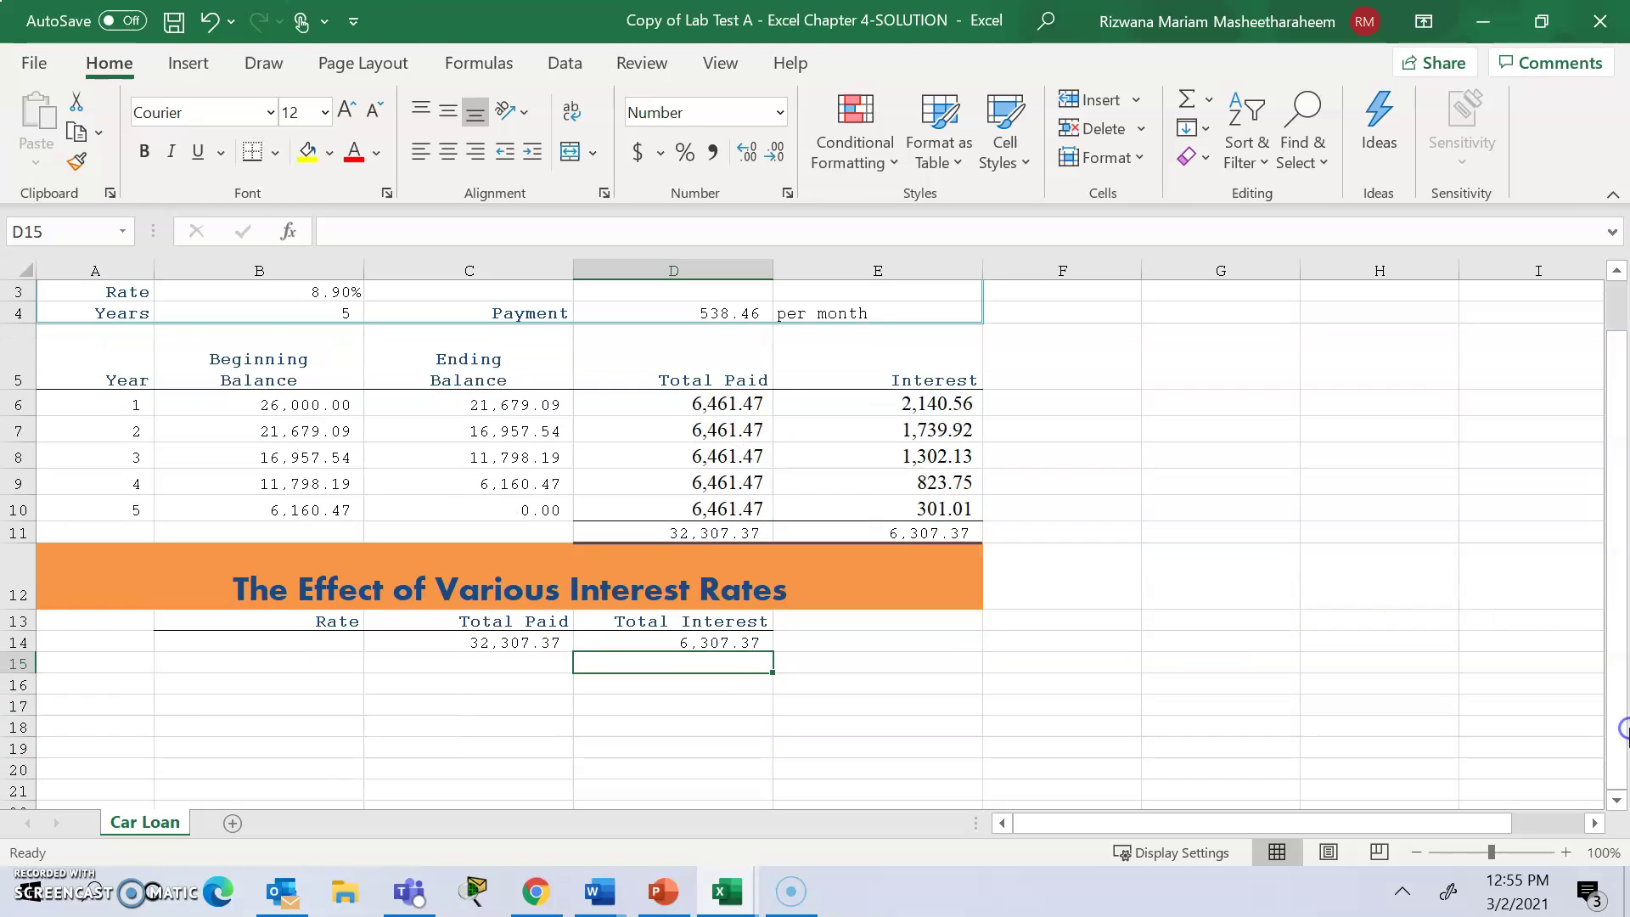
{"action": "left_click", "coordinate": [300, 664]}
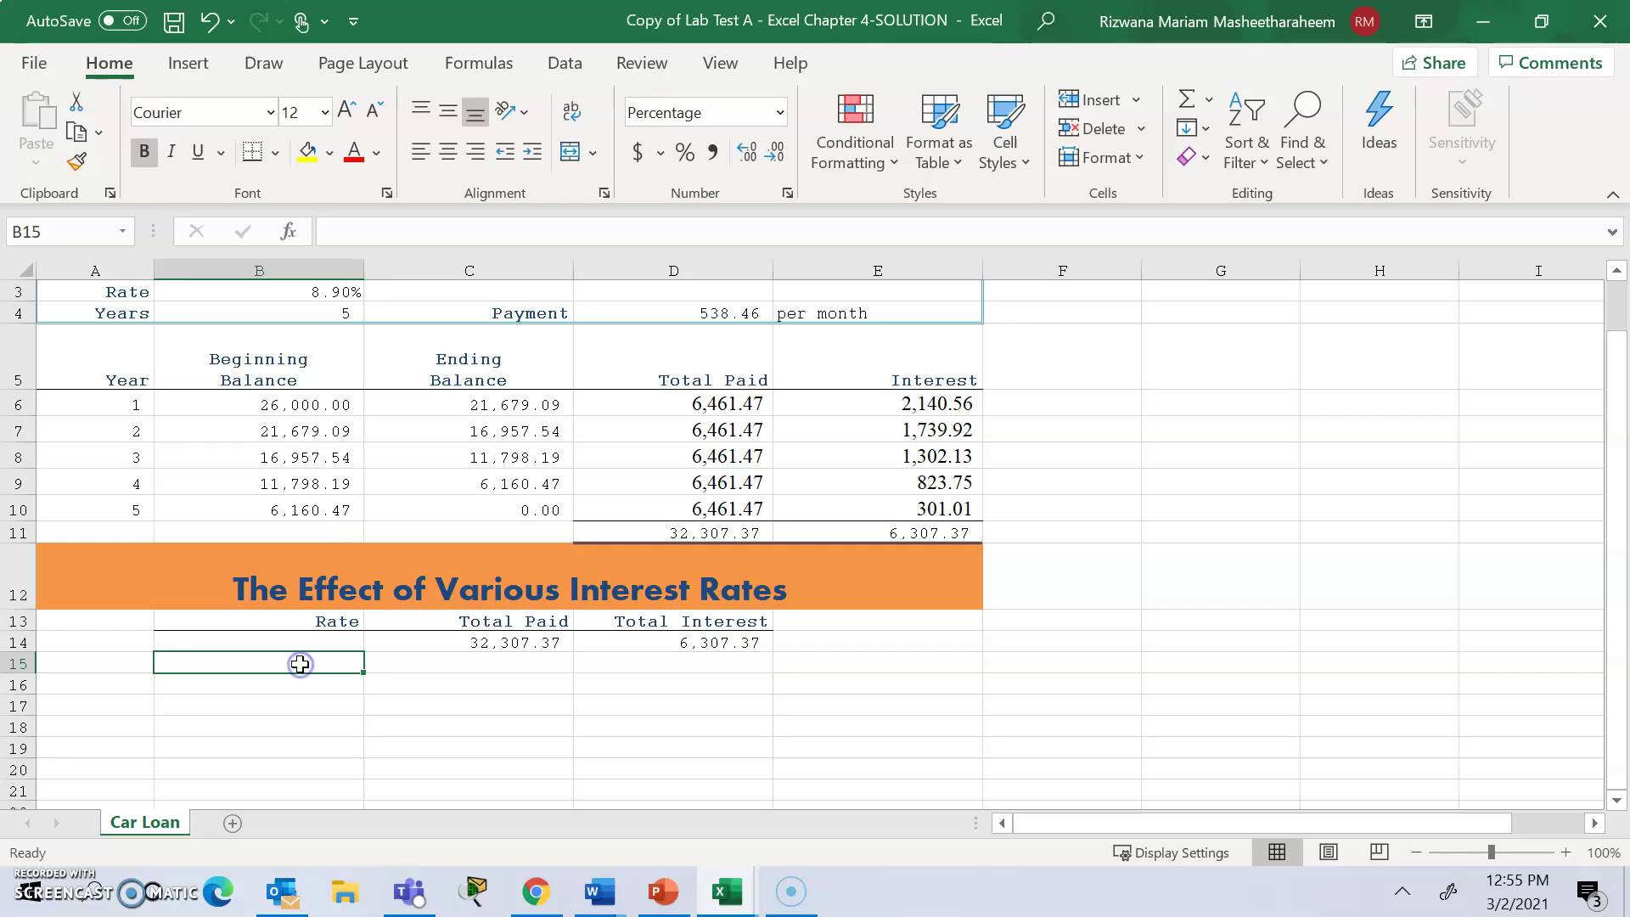
{"action": "type", "text": "2"}
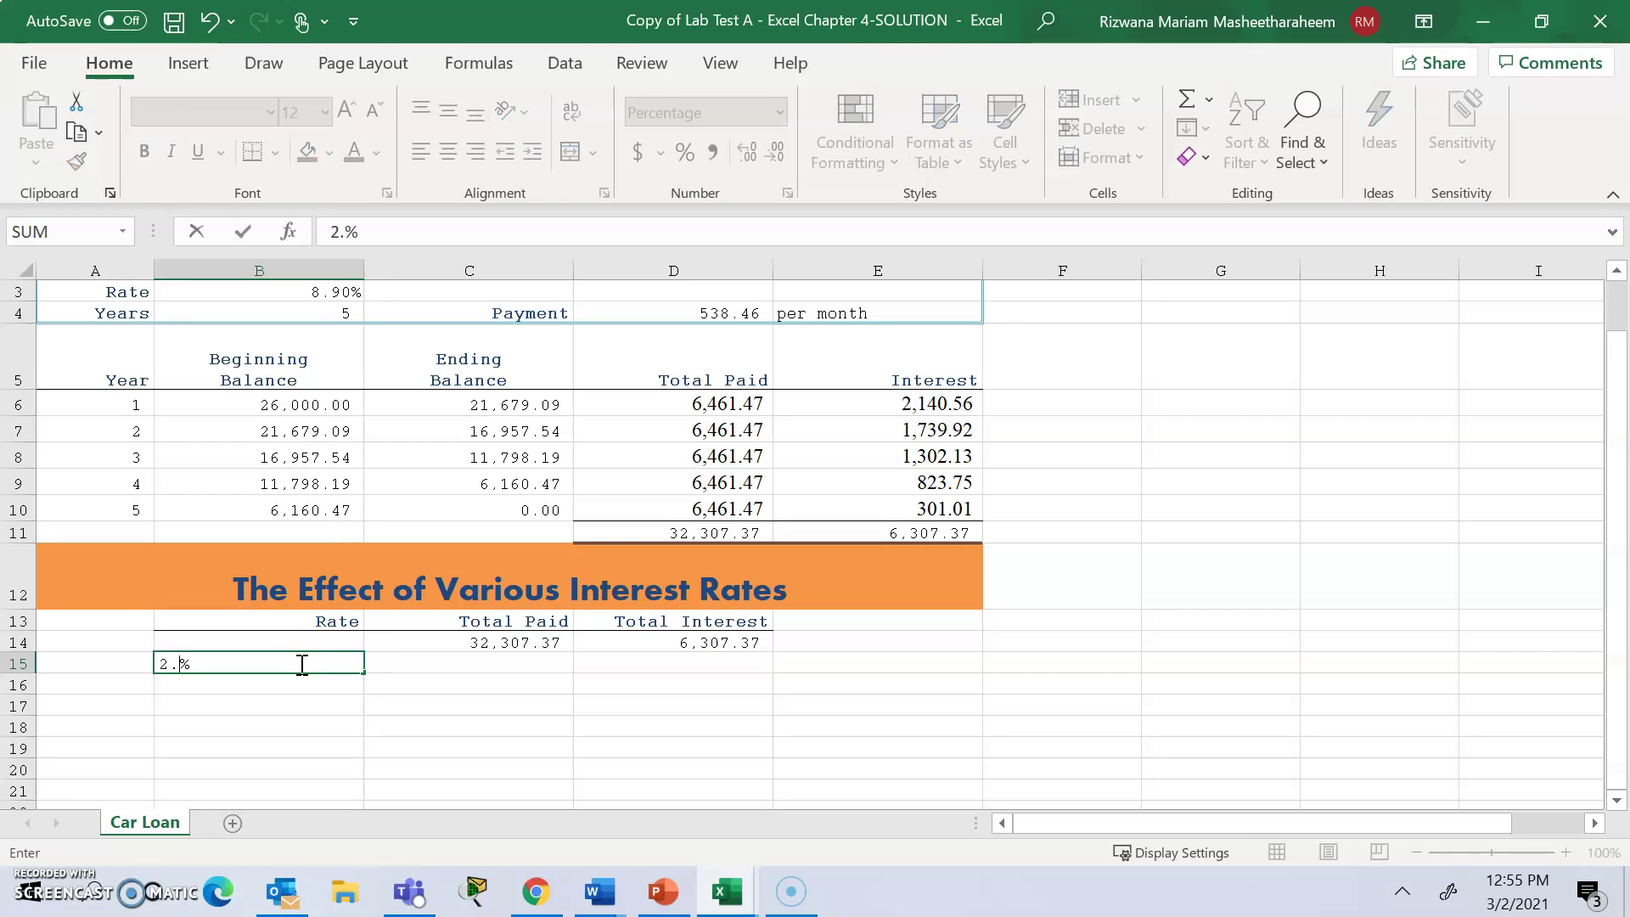
{"action": "type", "text": ".0"}
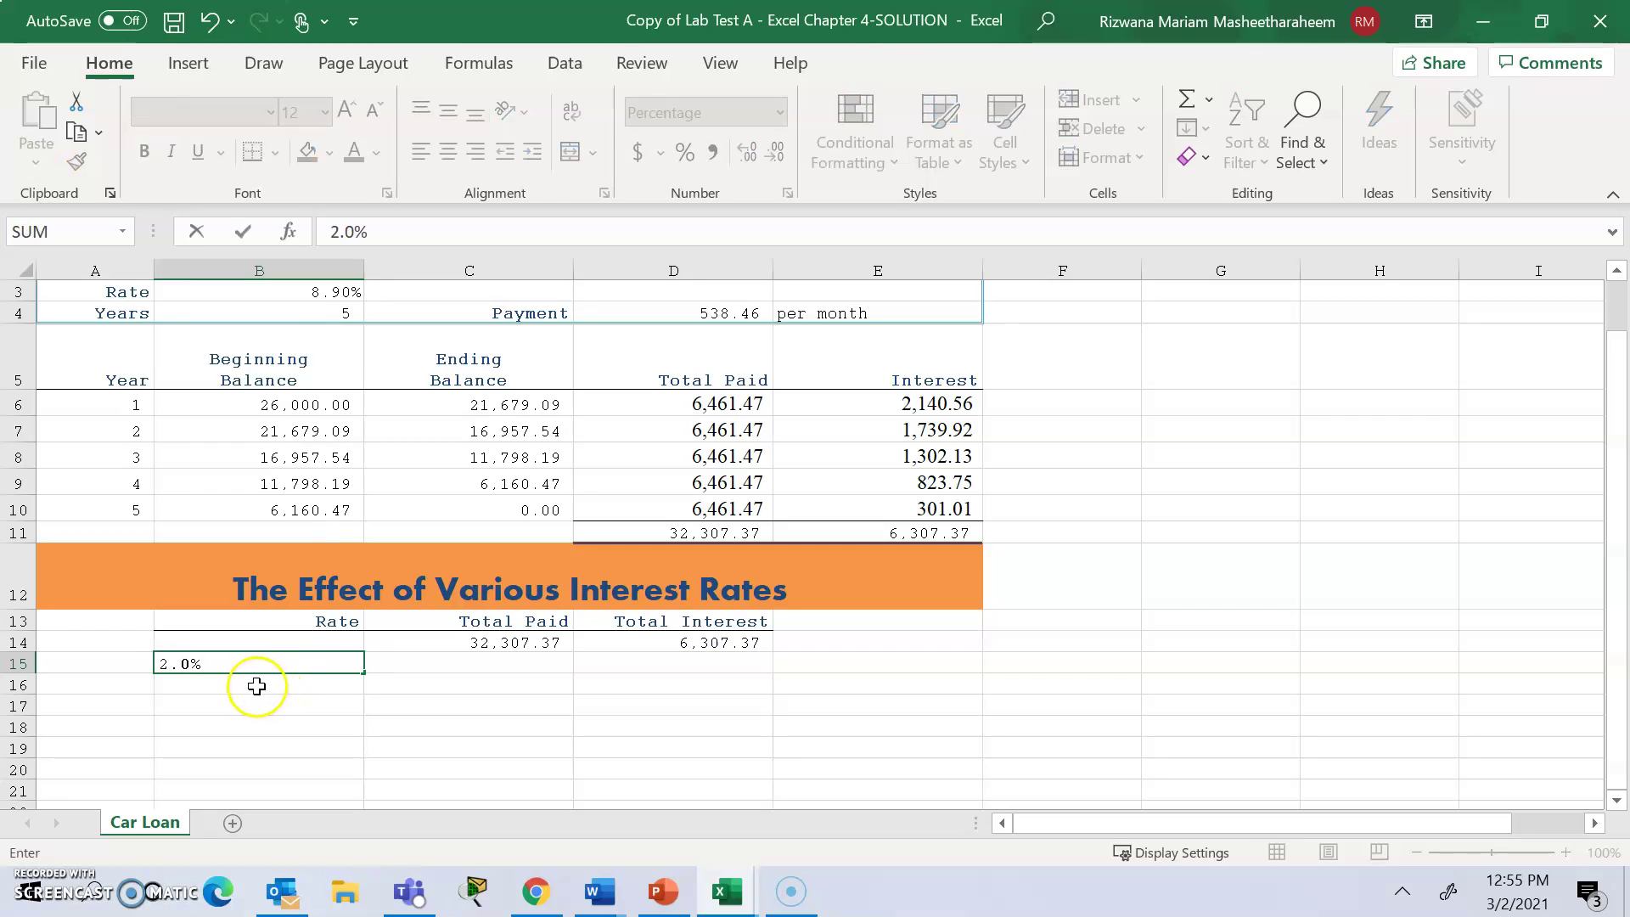
{"action": "key", "text": "Return"}
{"action": "type", "text": "4"}
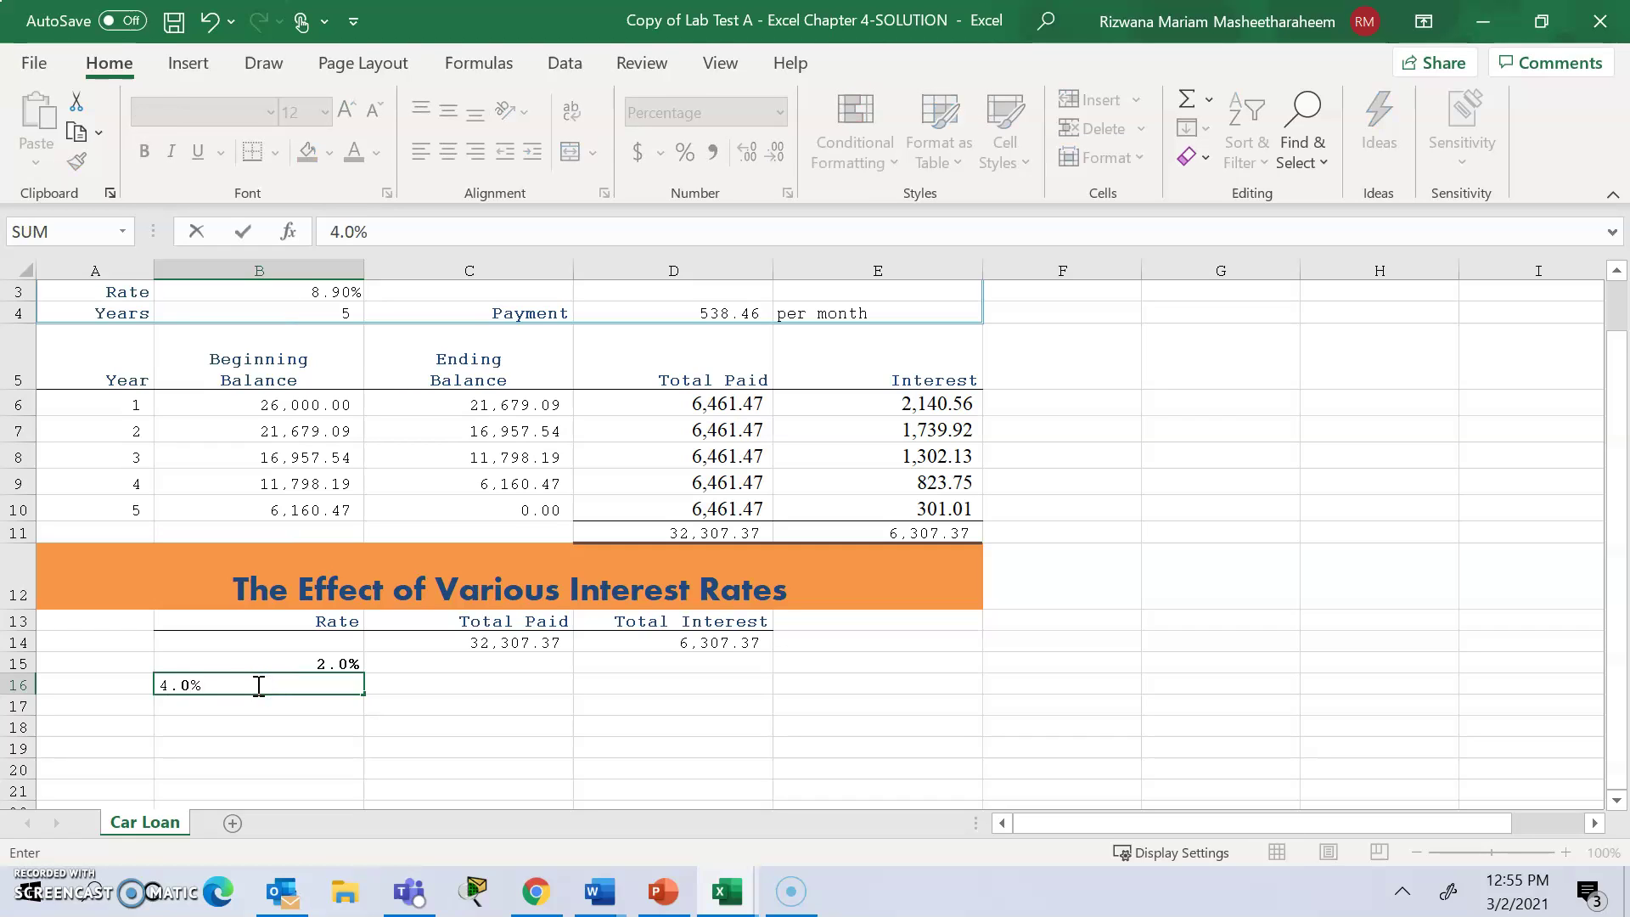
{"action": "type", "text": ".0"}
{"action": "key", "text": "Return"}
Extend the rate series in 2% steps down to 14.0% in B21
{"action": "left_click", "coordinate": [315, 664]}
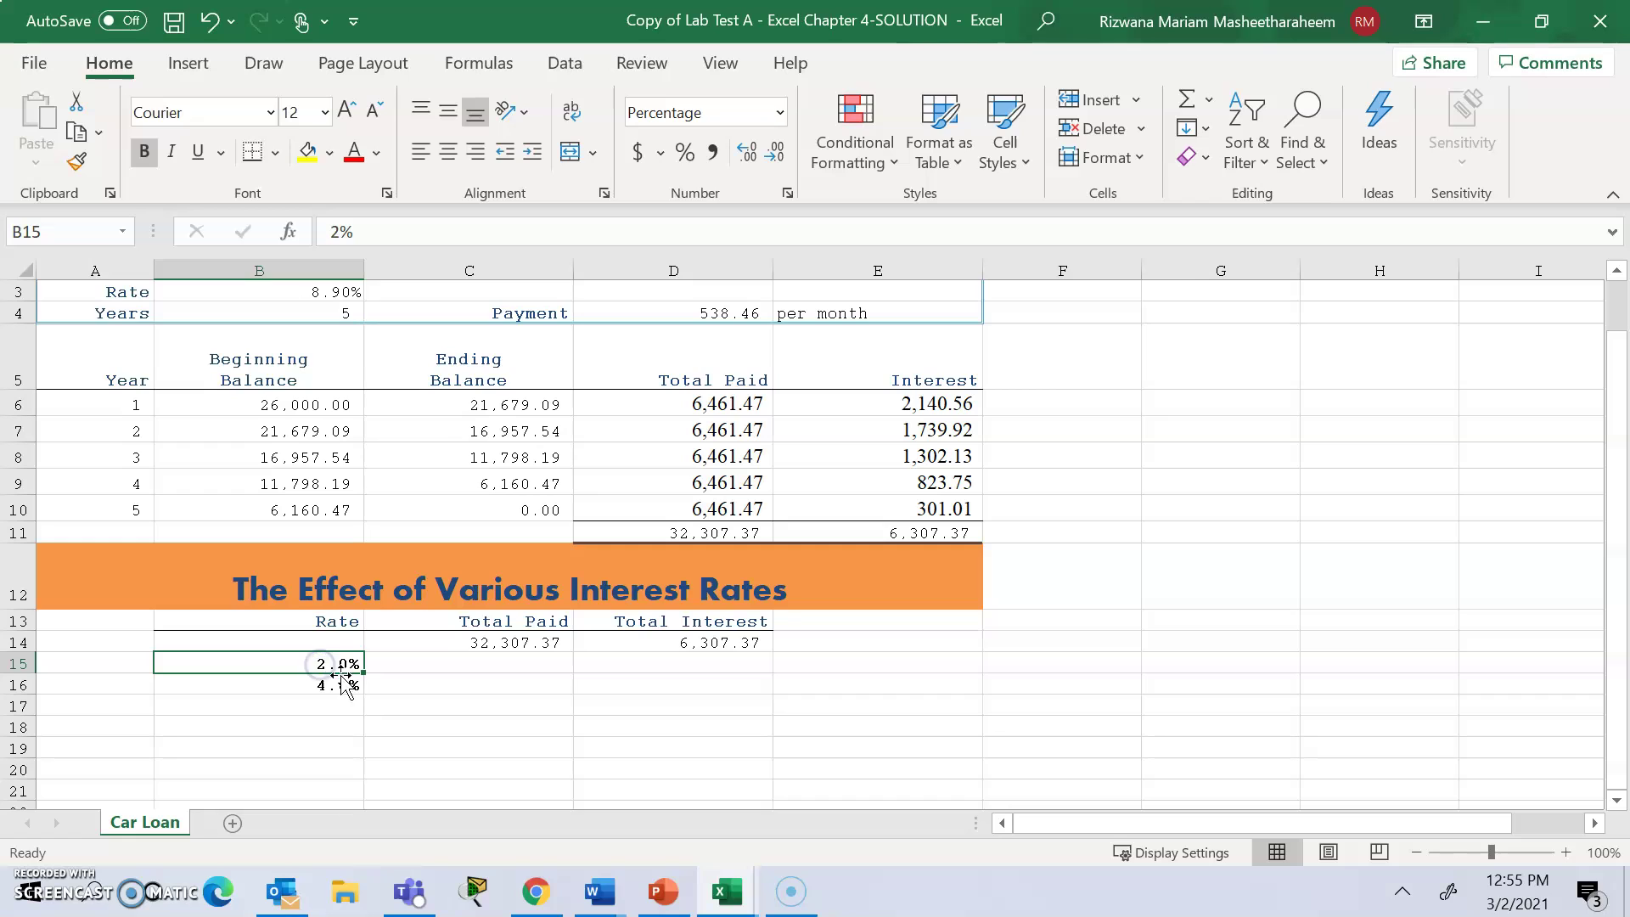
{"action": "left_click_drag", "start_coordinate": [339, 665], "coordinate": [475, 665]}
{"action": "left_click_drag", "start_coordinate": [320, 662], "coordinate": [477, 686]}
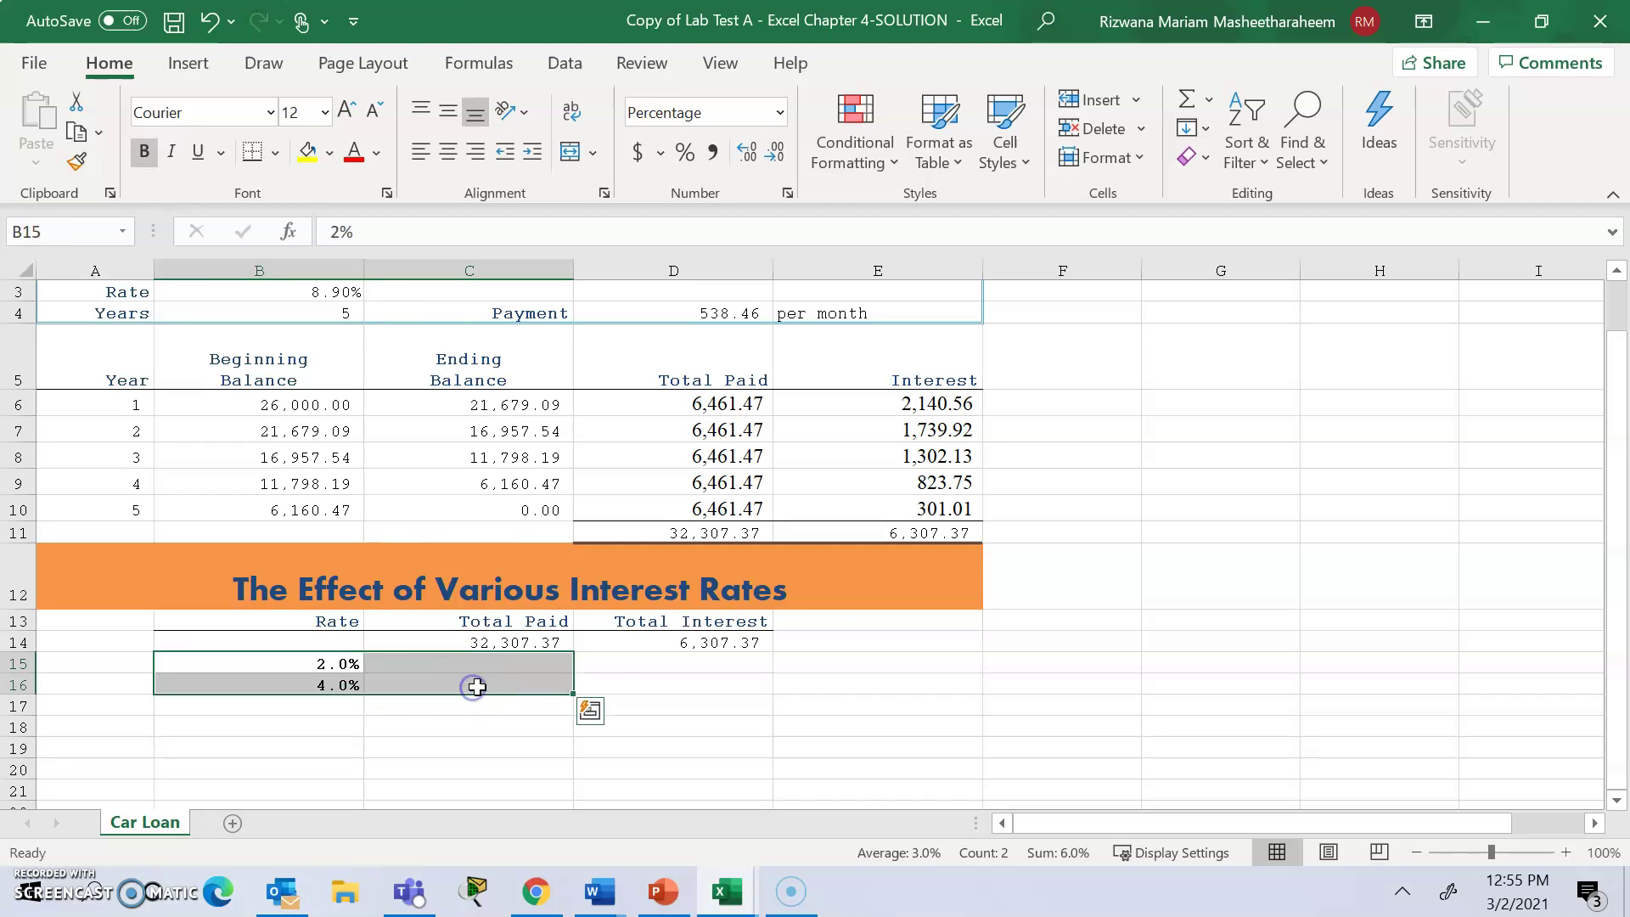
{"action": "left_click", "coordinate": [793, 665]}
{"action": "left_click_drag", "start_coordinate": [266, 668], "coordinate": [366, 791]}
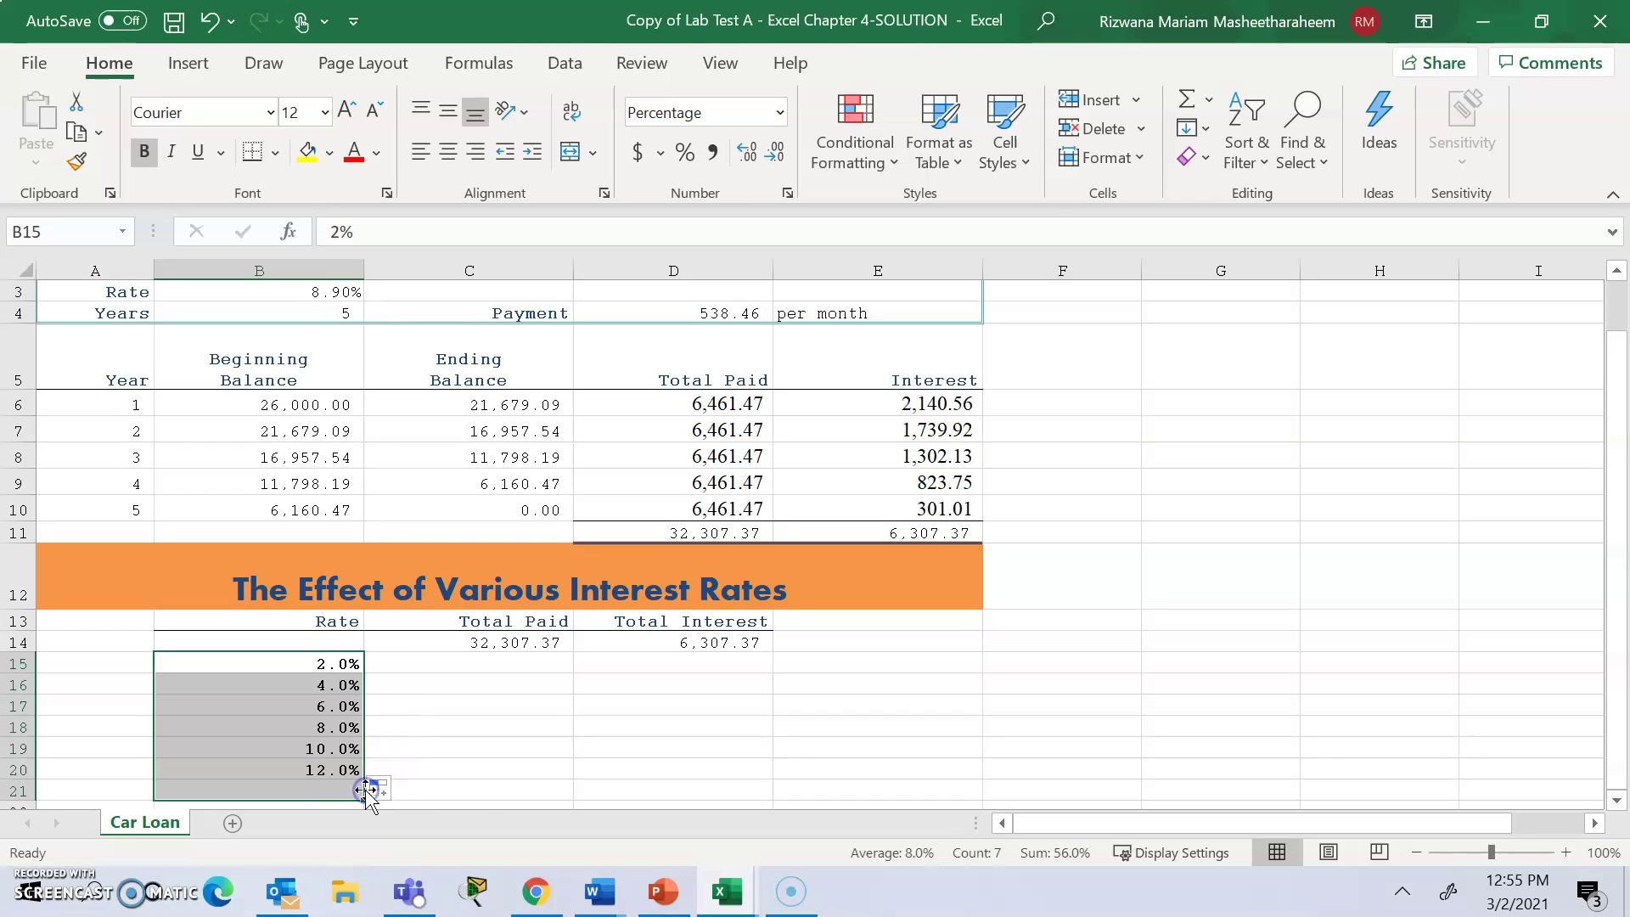
{"action": "left_click", "coordinate": [469, 777]}
{"action": "left_click", "coordinate": [293, 643]}
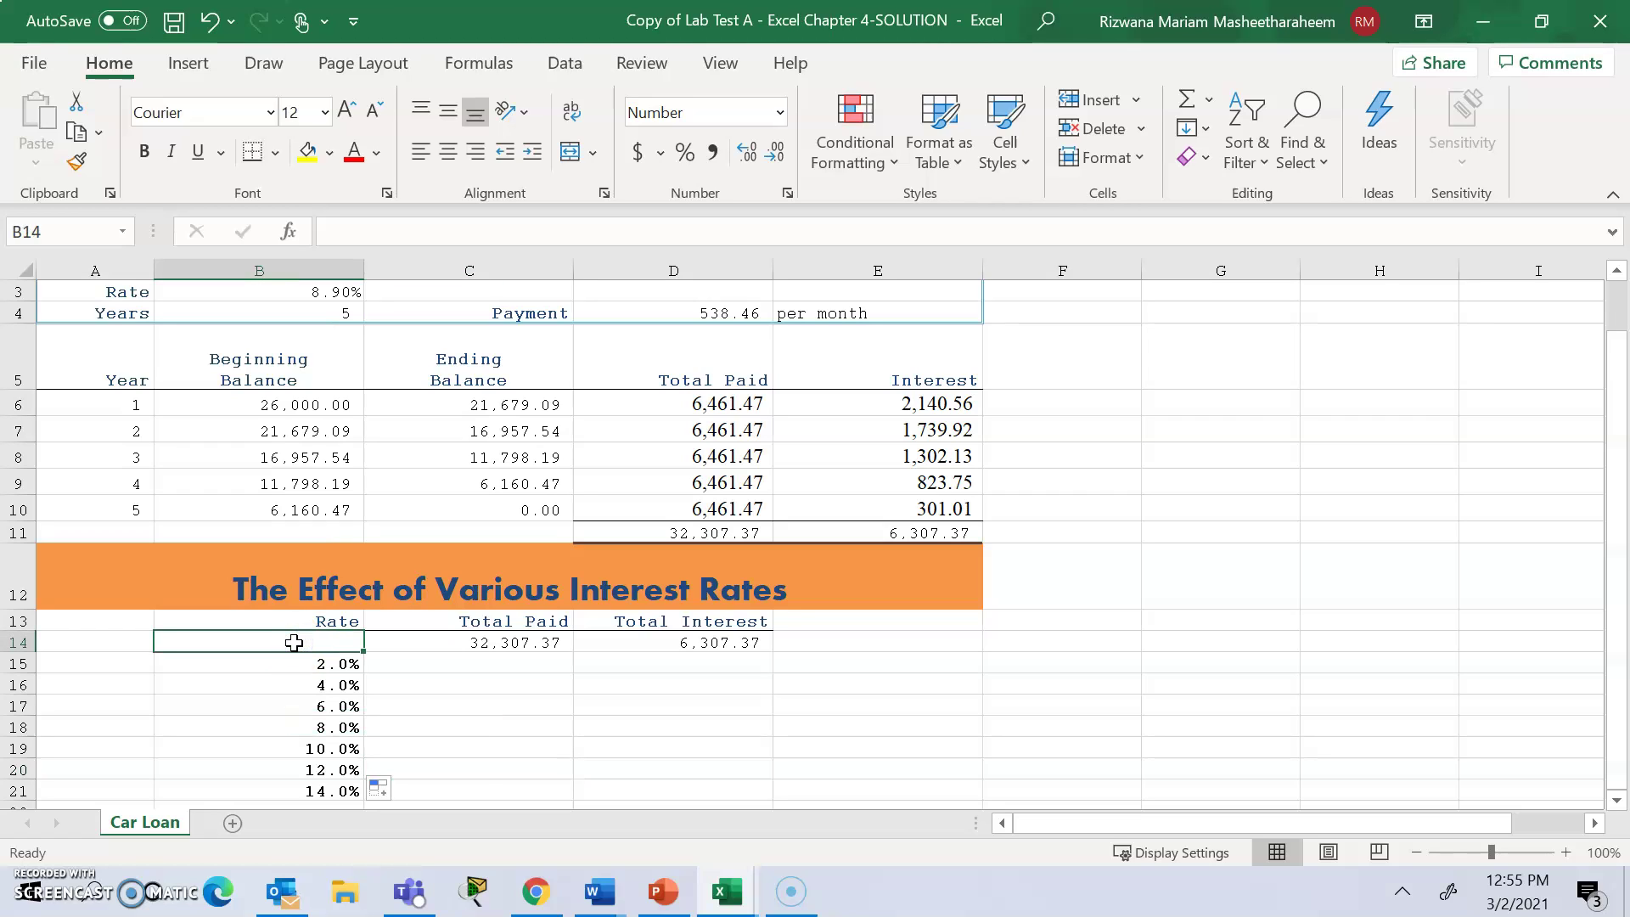
{"action": "left_click", "coordinate": [535, 667]}
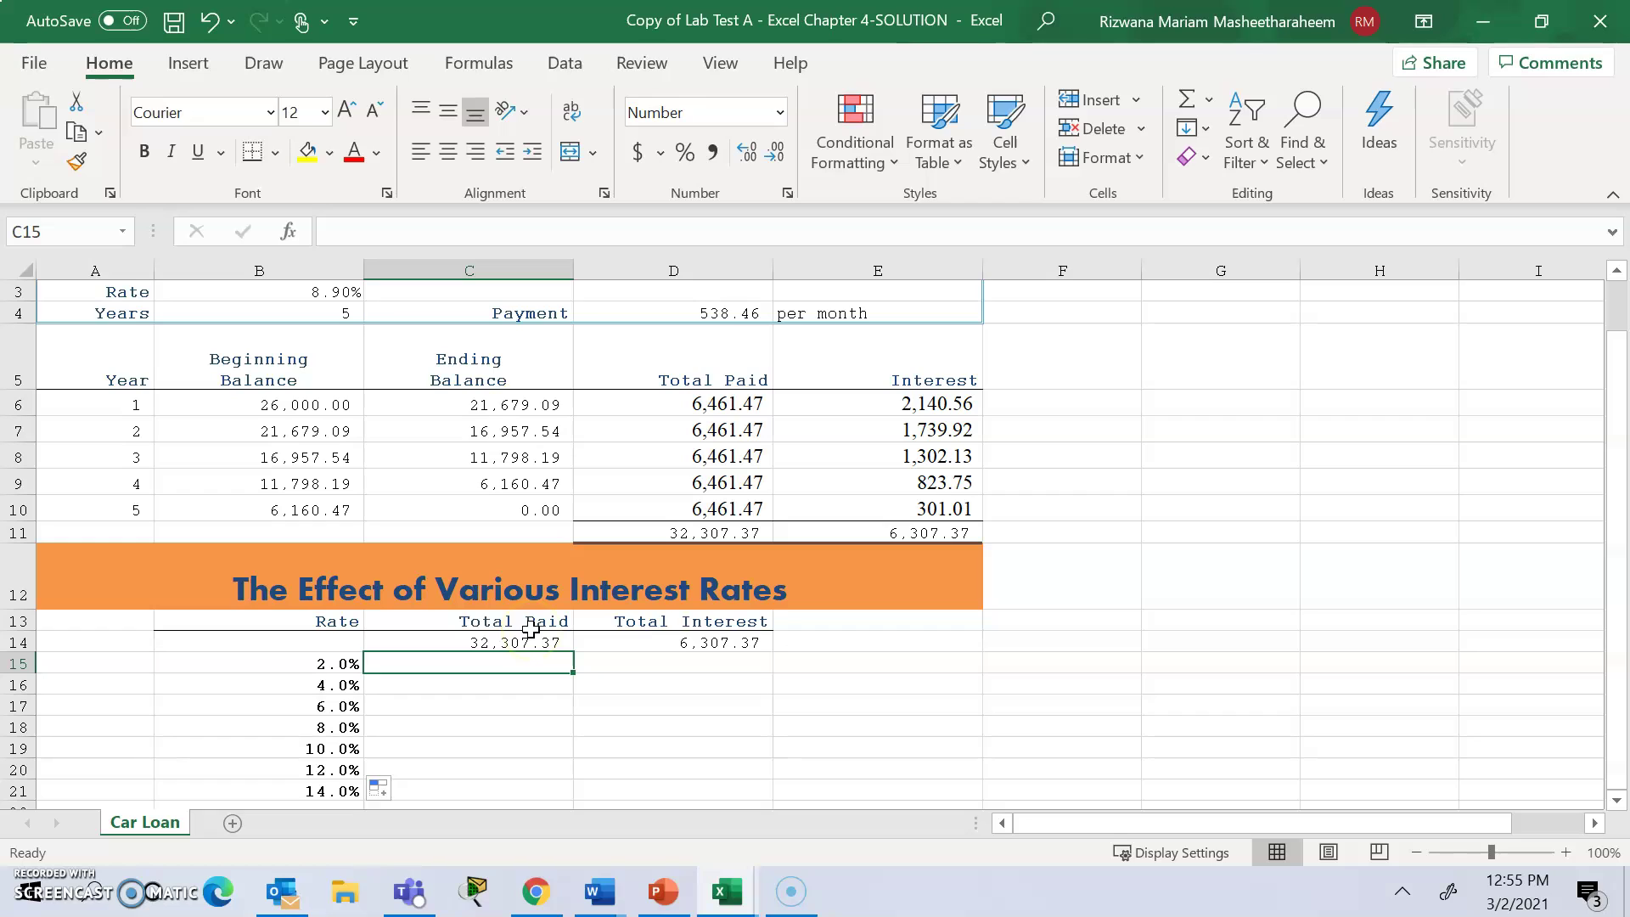
{"action": "left_click", "coordinate": [673, 656]}
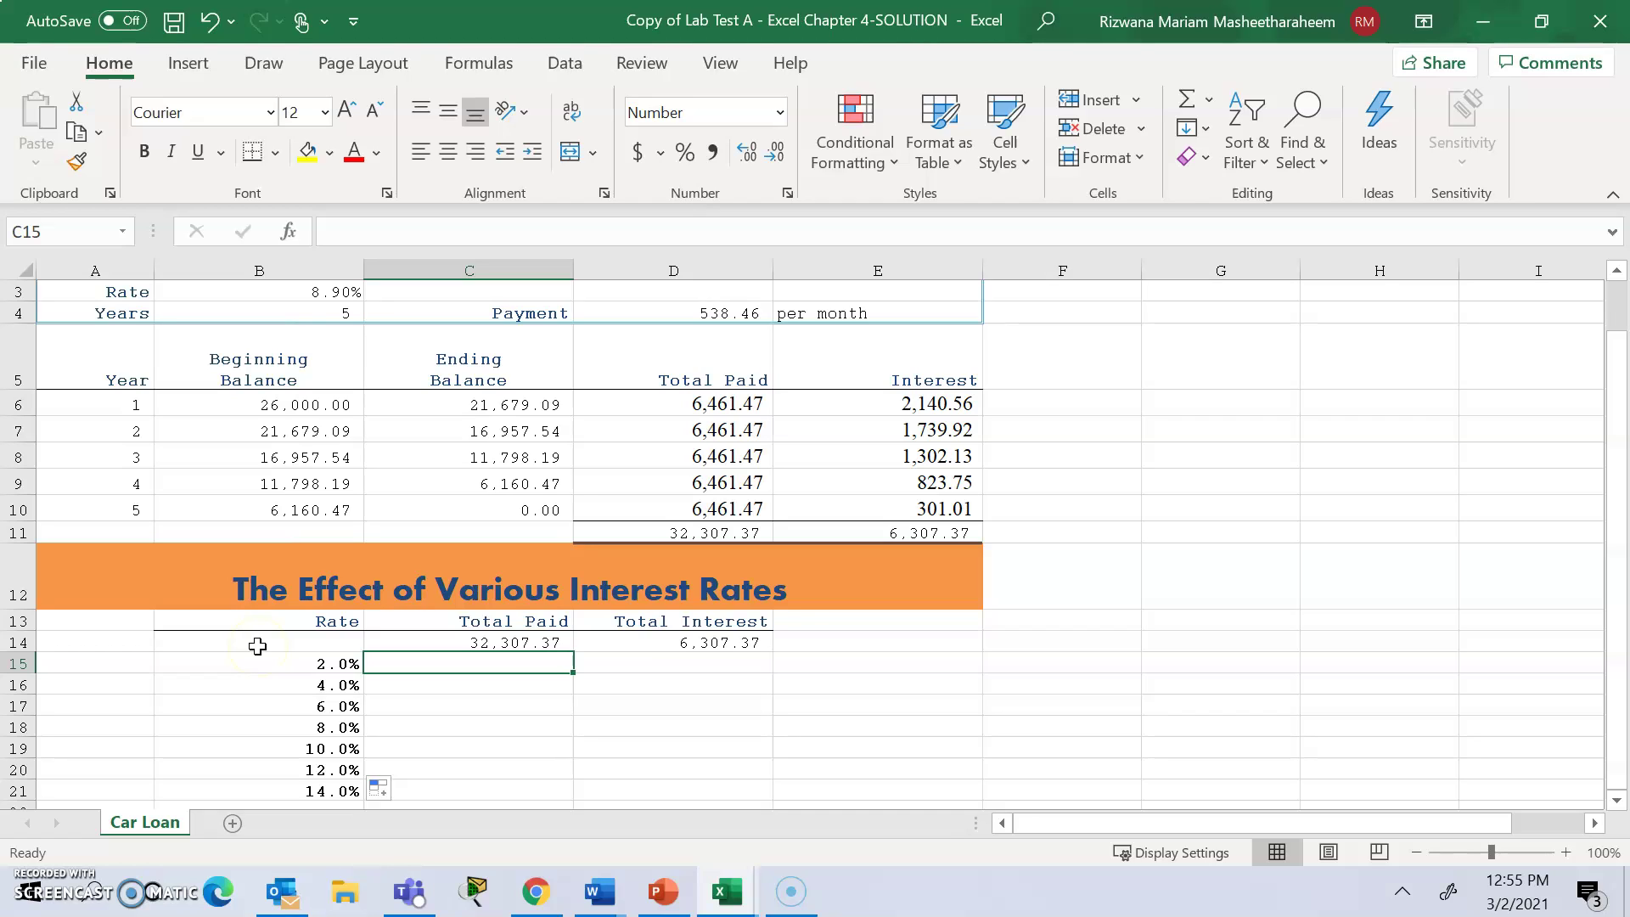
Create a one-variable data table on B14:D21 with B3 as the column input cell
{"action": "left_click_drag", "start_coordinate": [257, 646], "coordinate": [667, 788]}
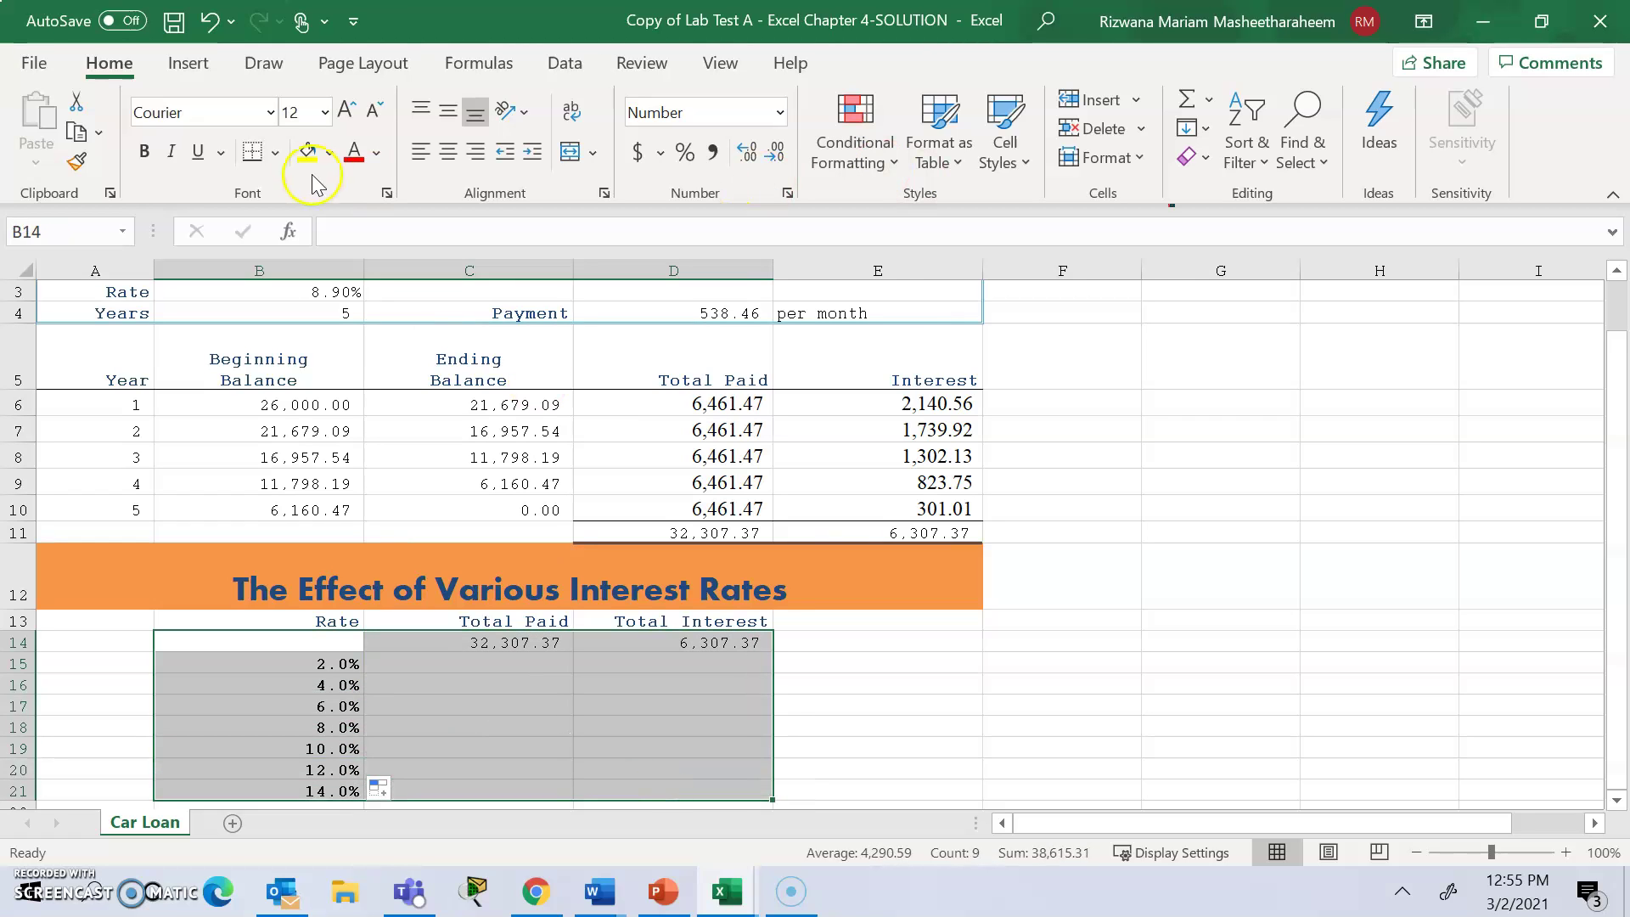
{"action": "left_click", "coordinate": [565, 63]}
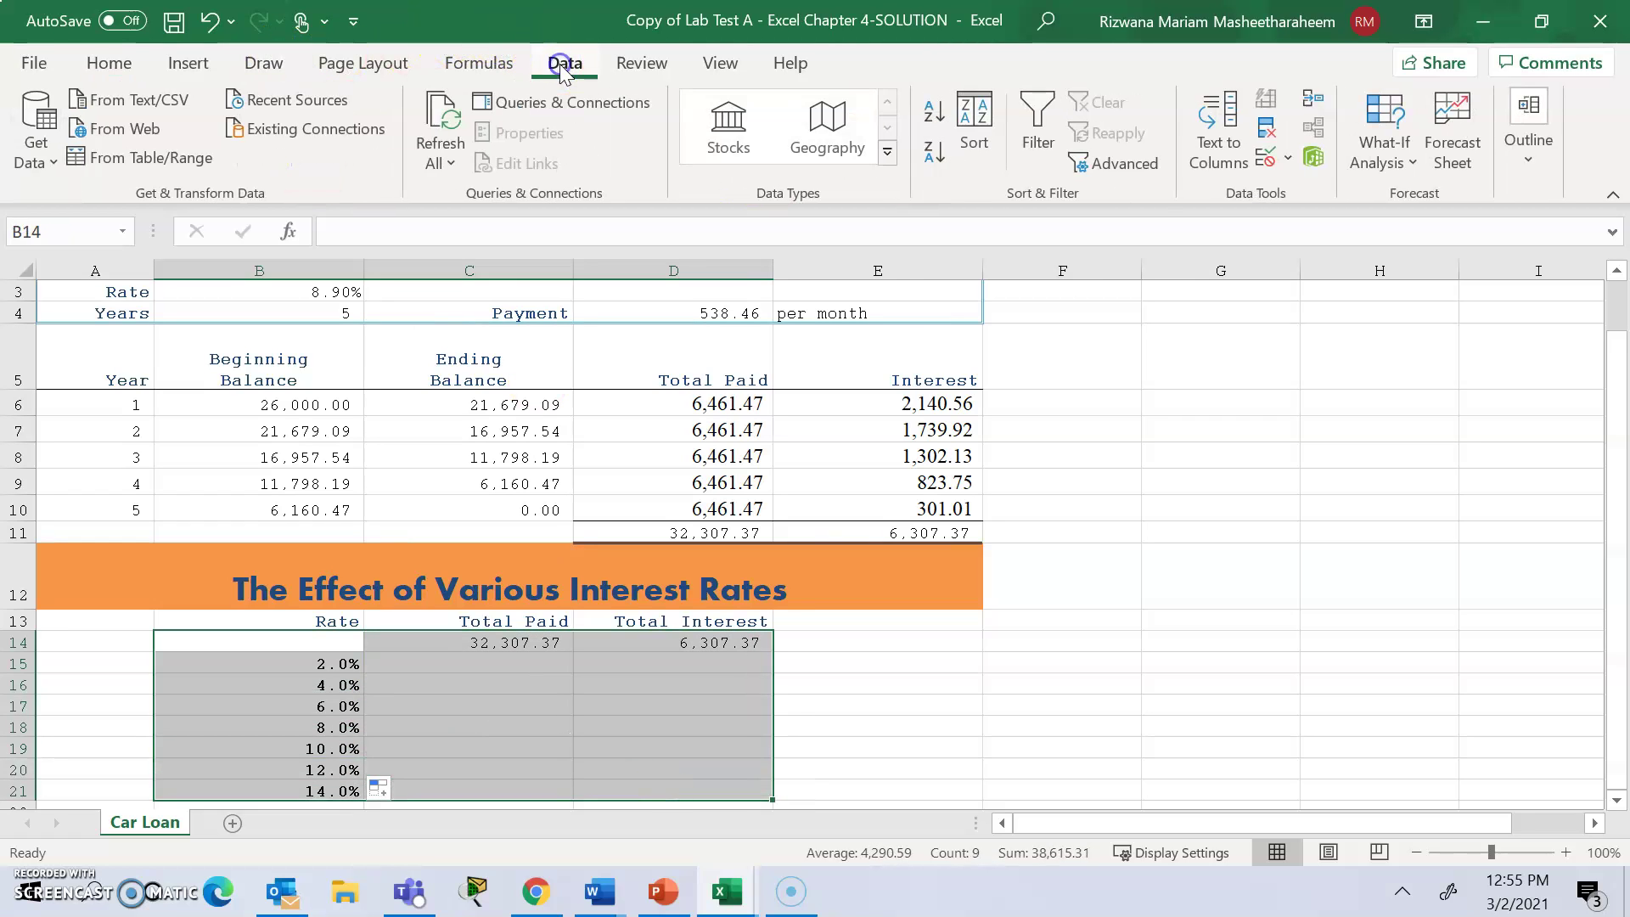
{"action": "left_click", "coordinate": [1404, 158]}
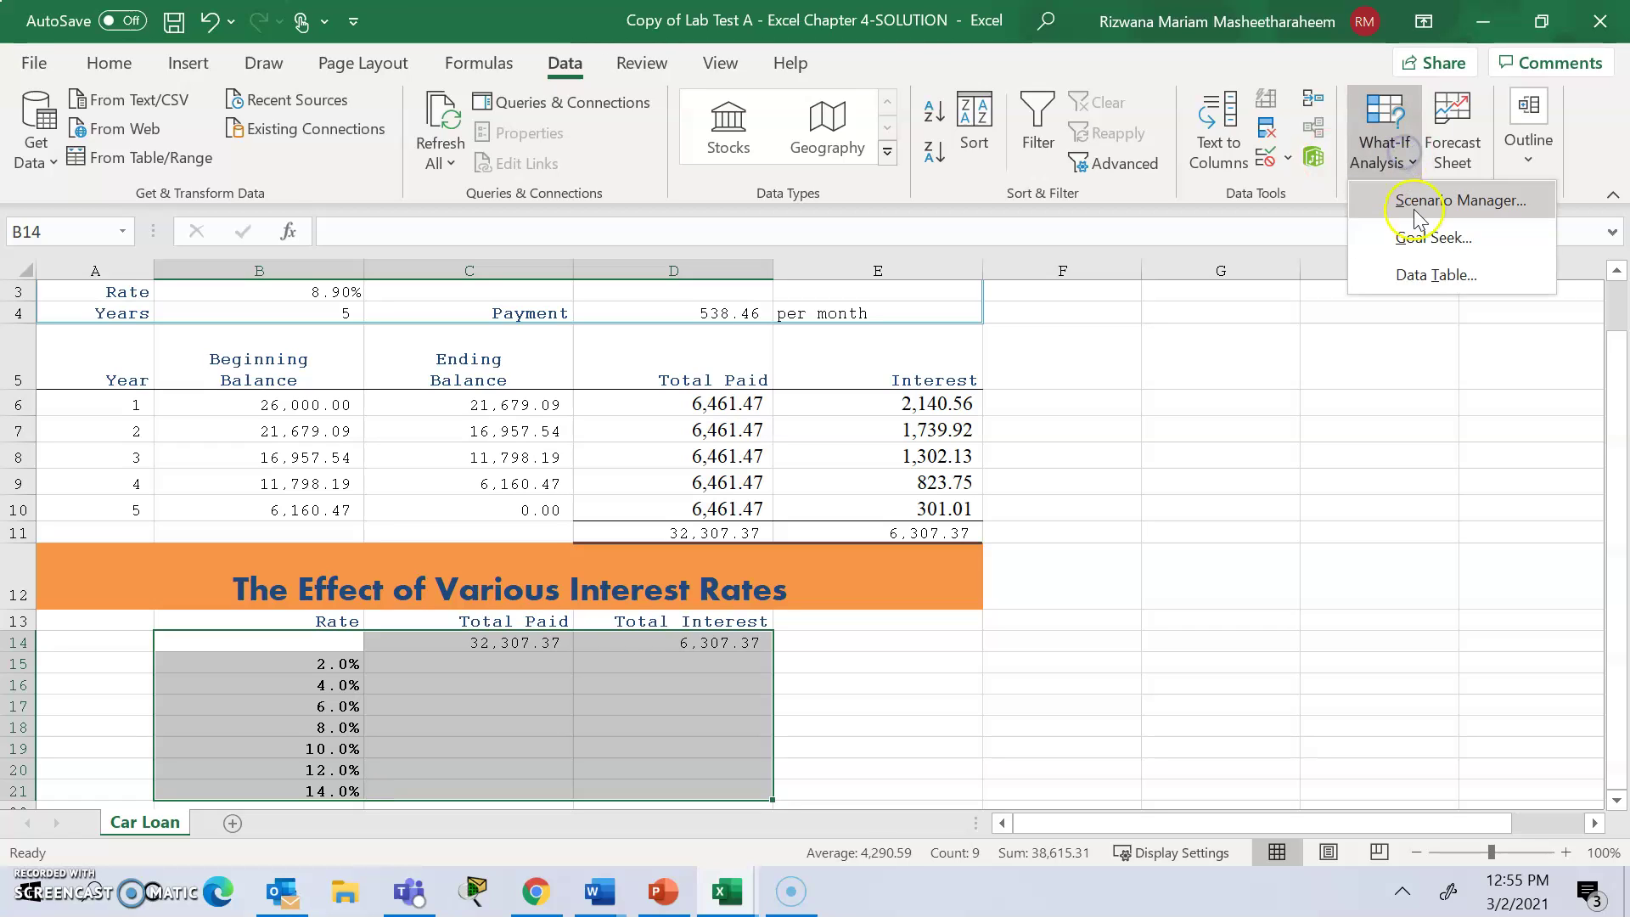
{"action": "left_click", "coordinate": [1438, 278]}
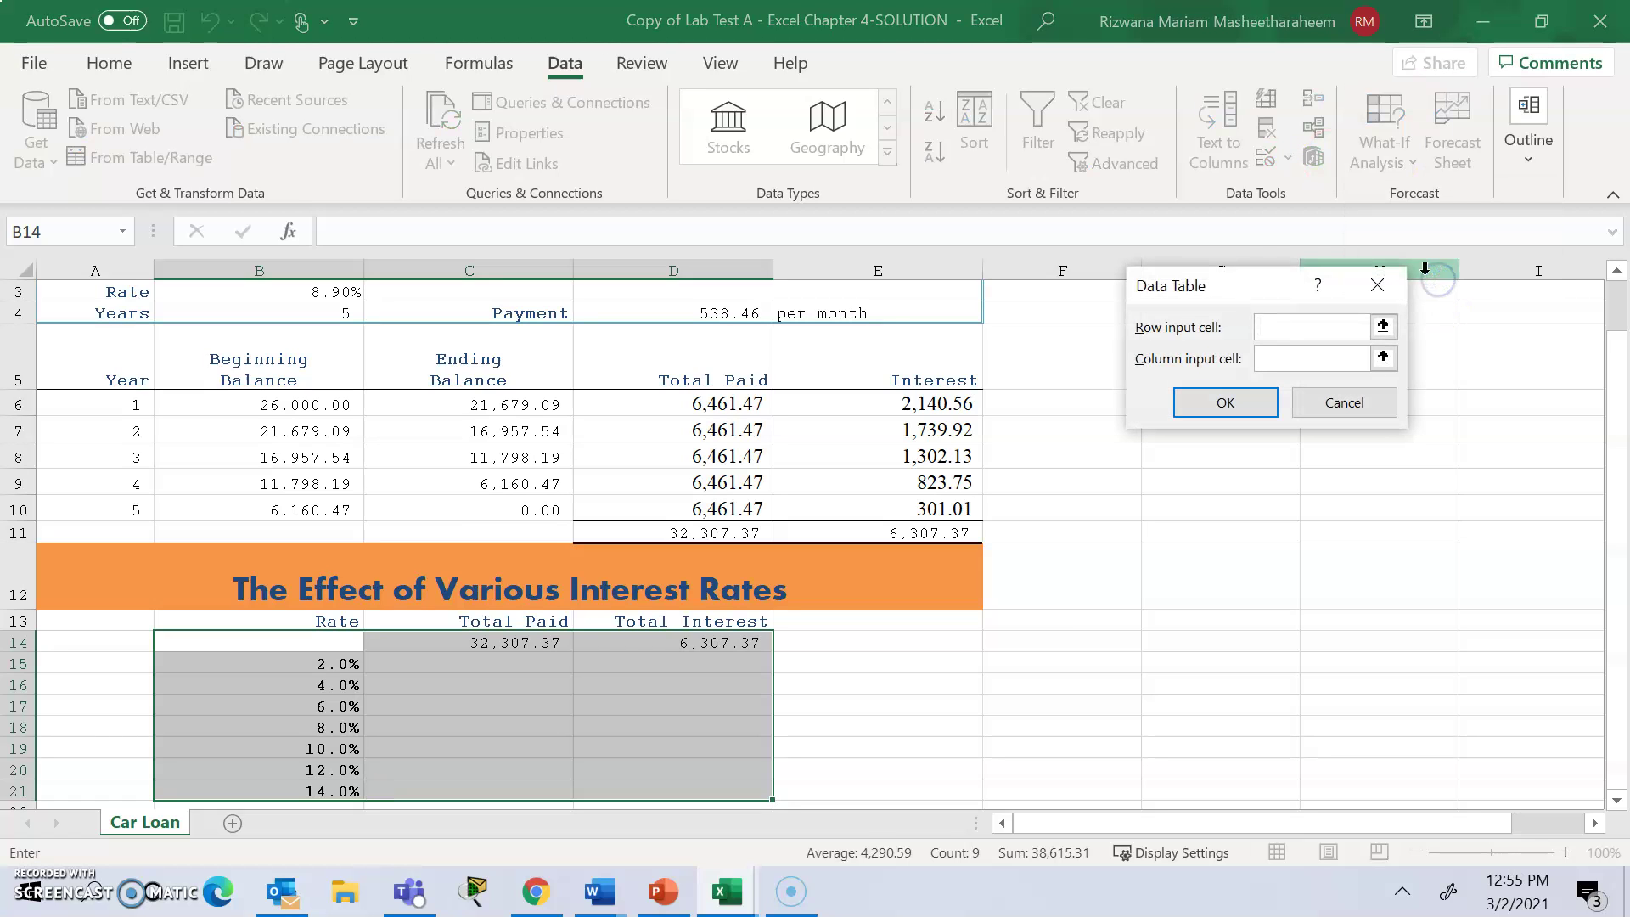
{"action": "left_click", "coordinate": [1268, 358]}
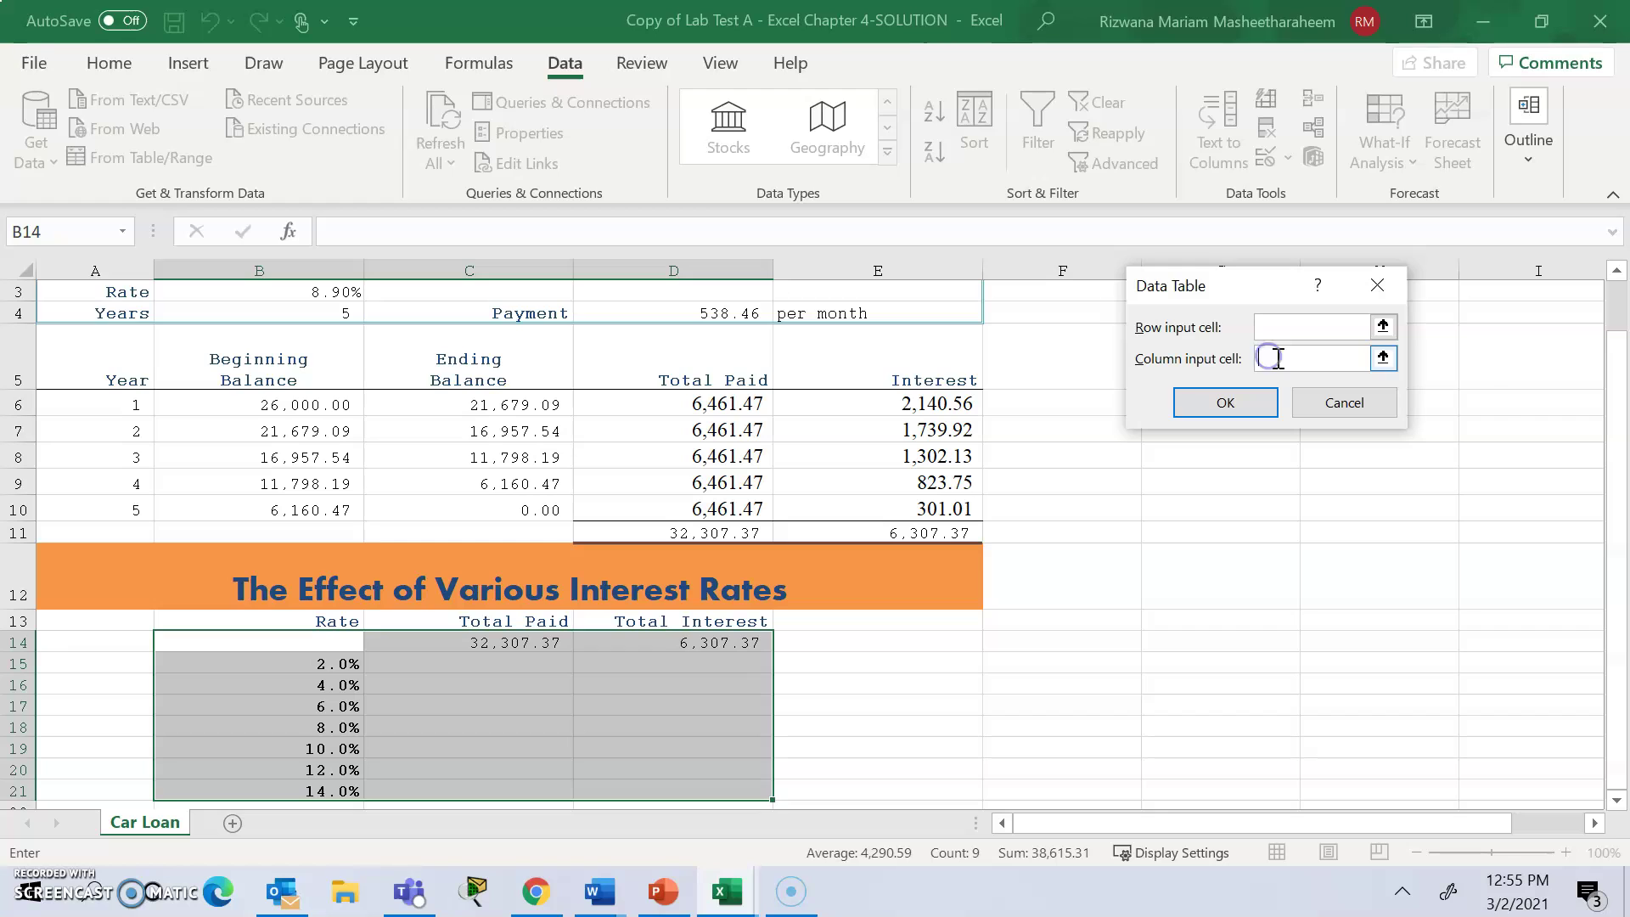
{"action": "left_click_drag", "start_coordinate": [1615, 472], "coordinate": [1615, 463]}
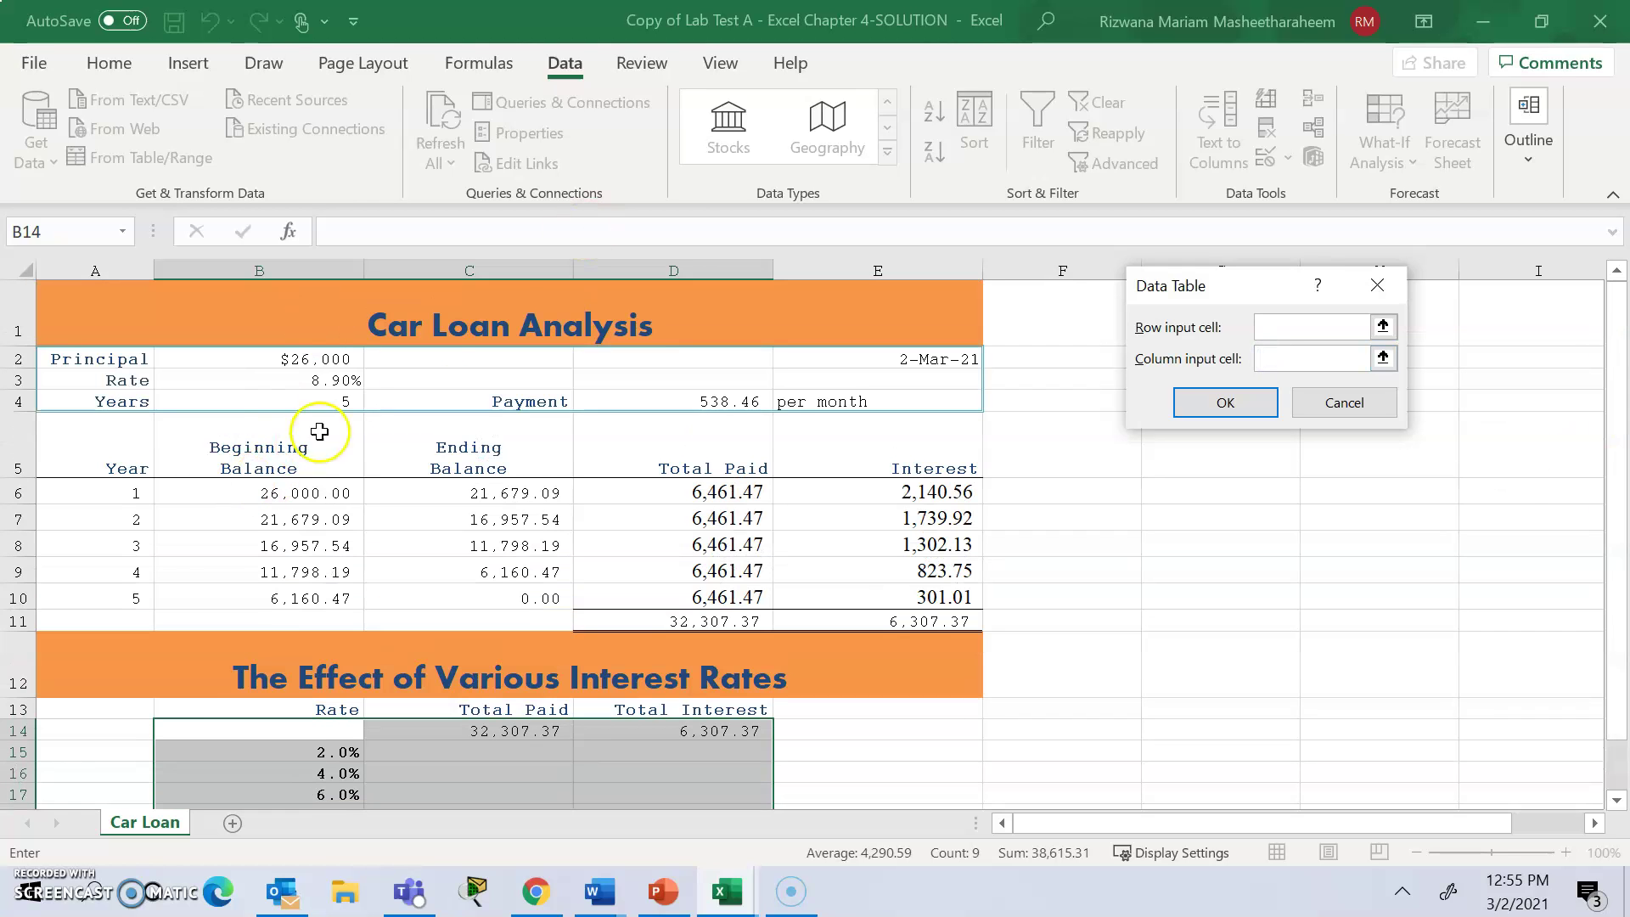
{"action": "left_click", "coordinate": [333, 380]}
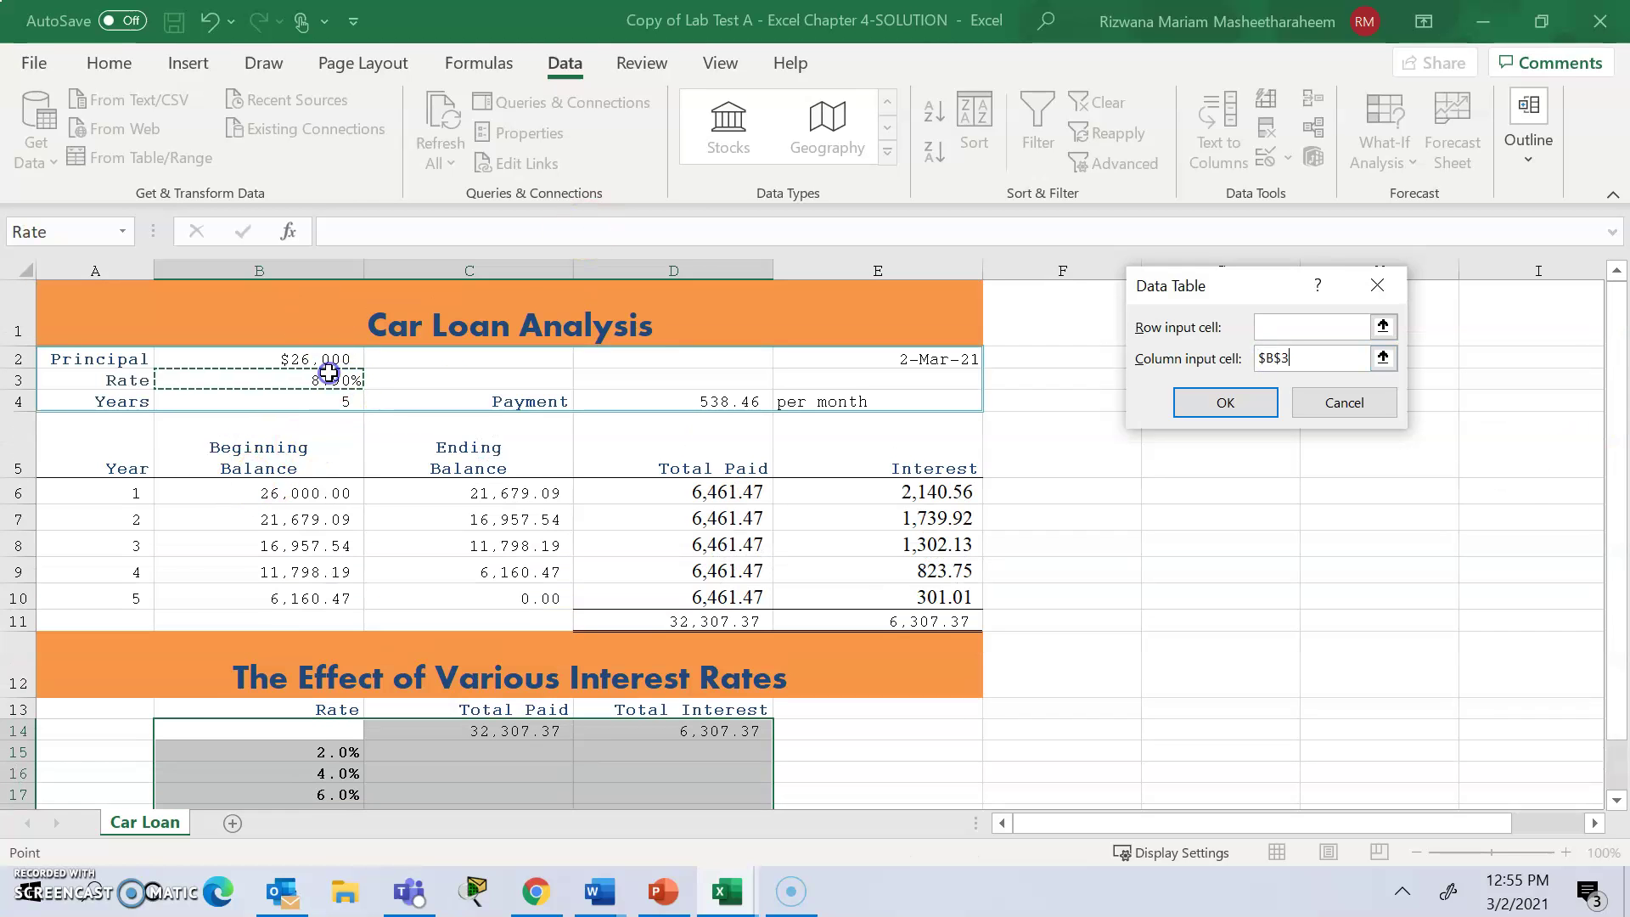
{"action": "left_click", "coordinate": [1207, 406]}
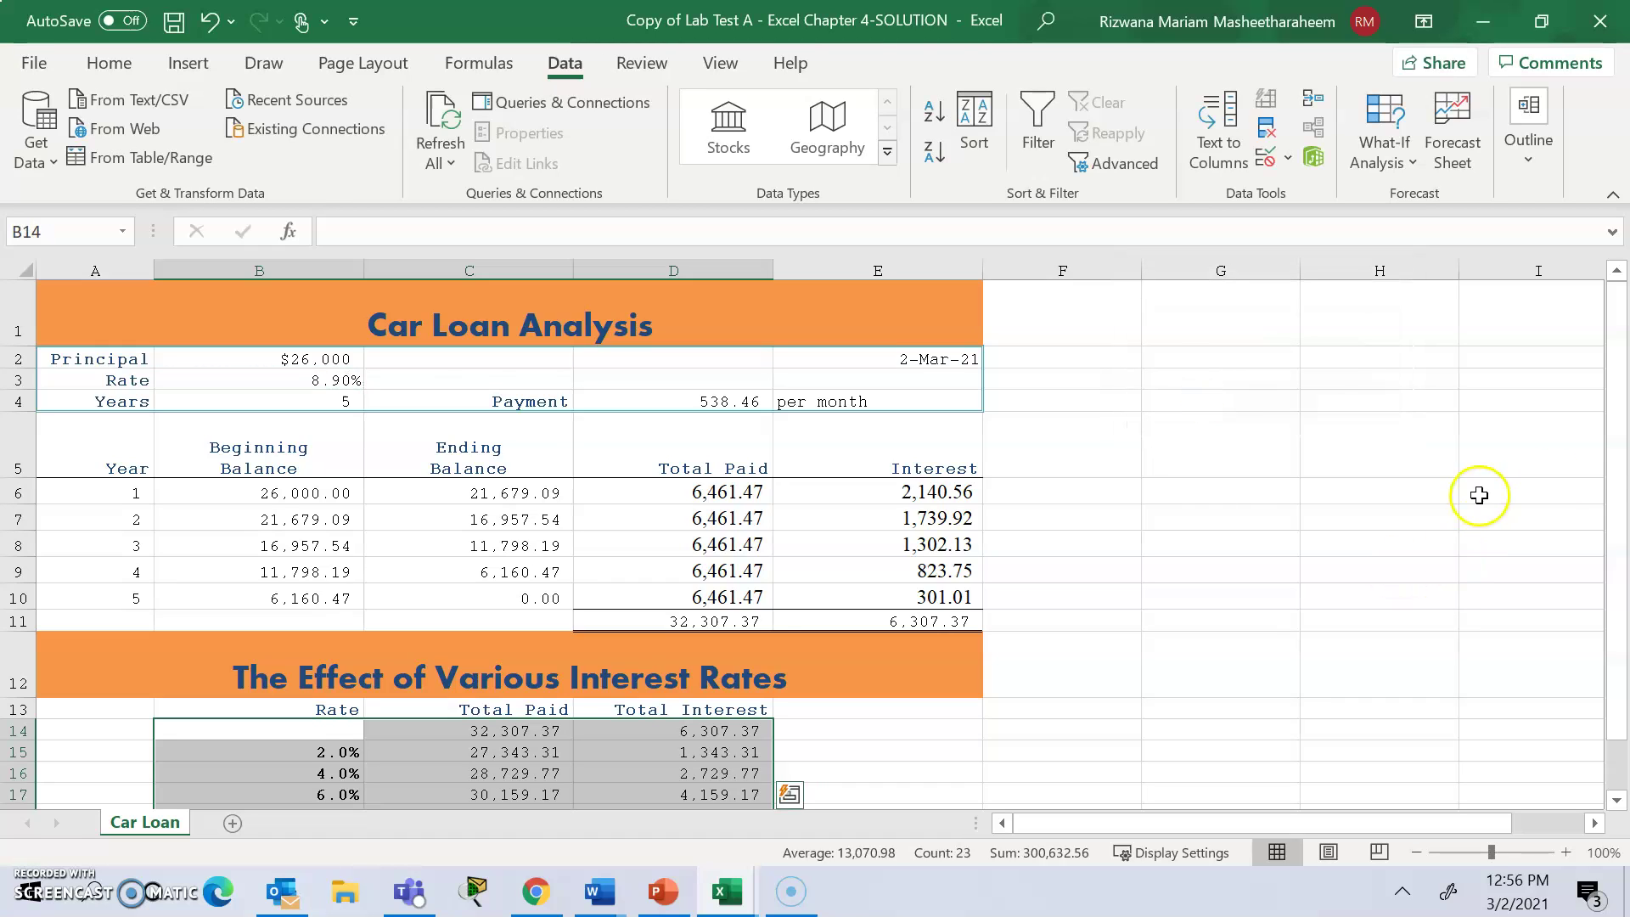
{"action": "left_click_drag", "start_coordinate": [1615, 496], "coordinate": [1617, 735]}
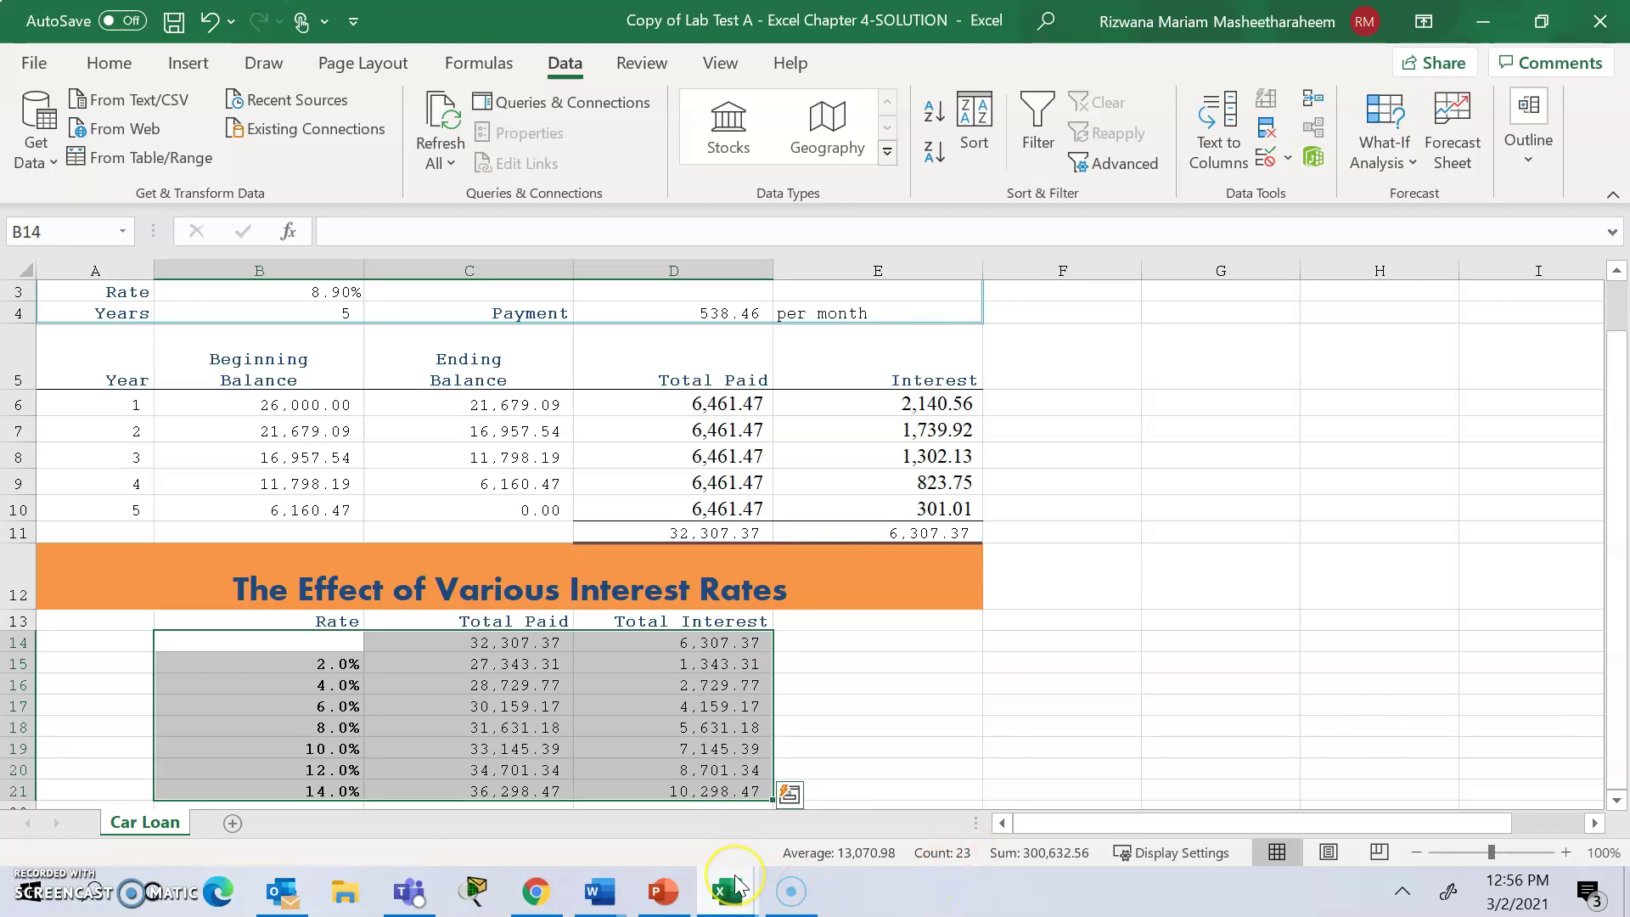
{"action": "mouse_move", "coordinate": [612, 893]}
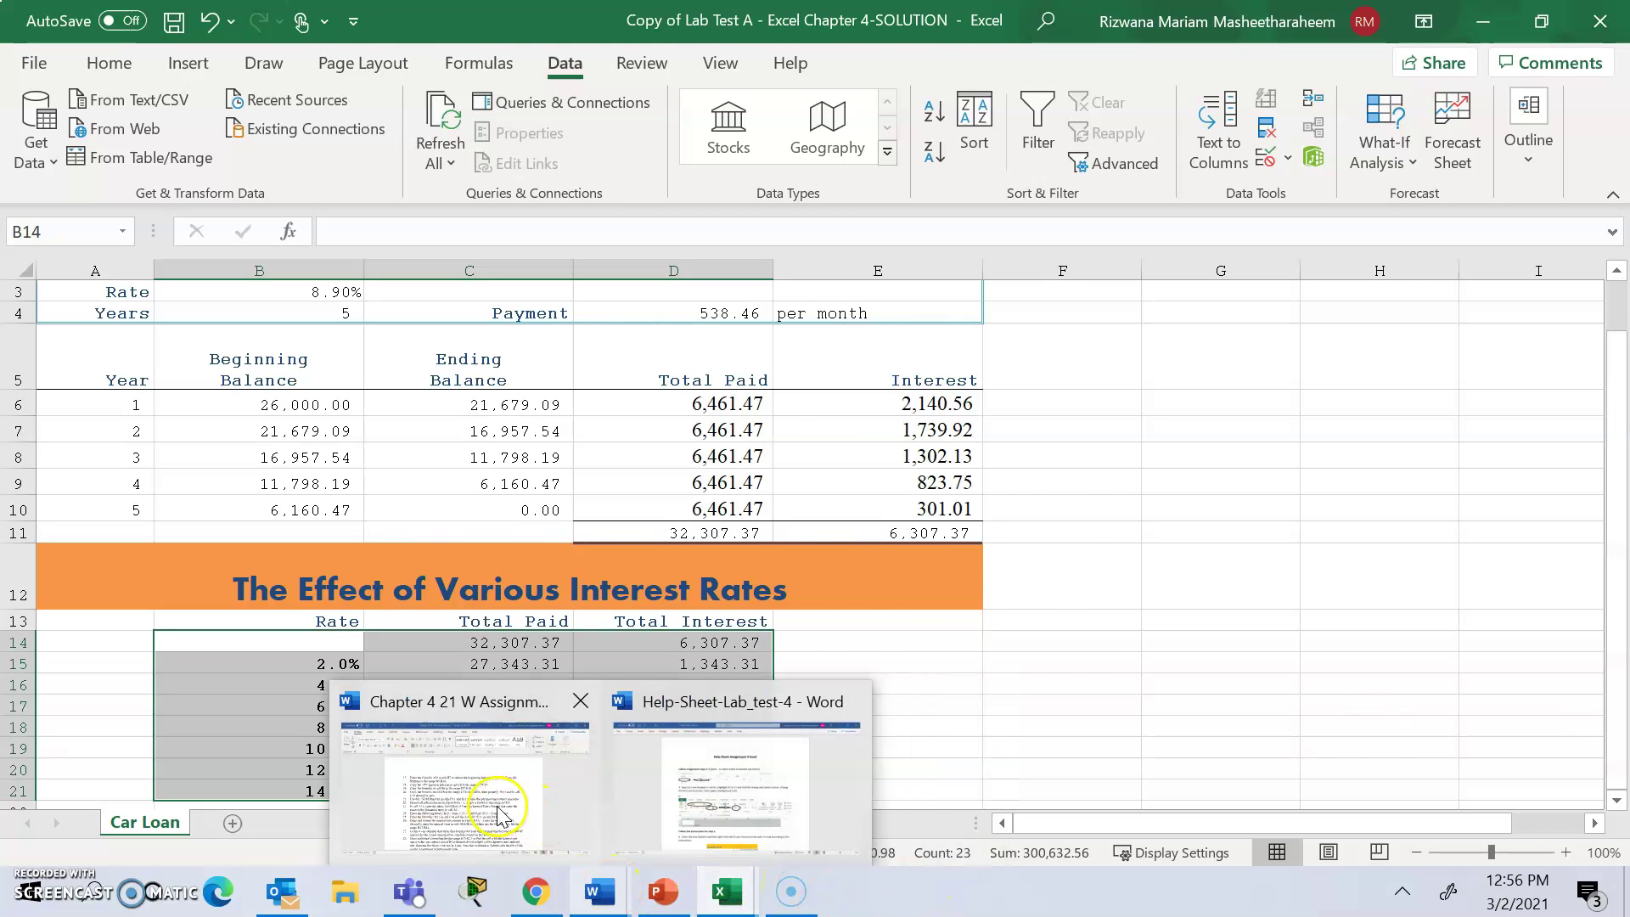
{"action": "left_click", "coordinate": [499, 806]}
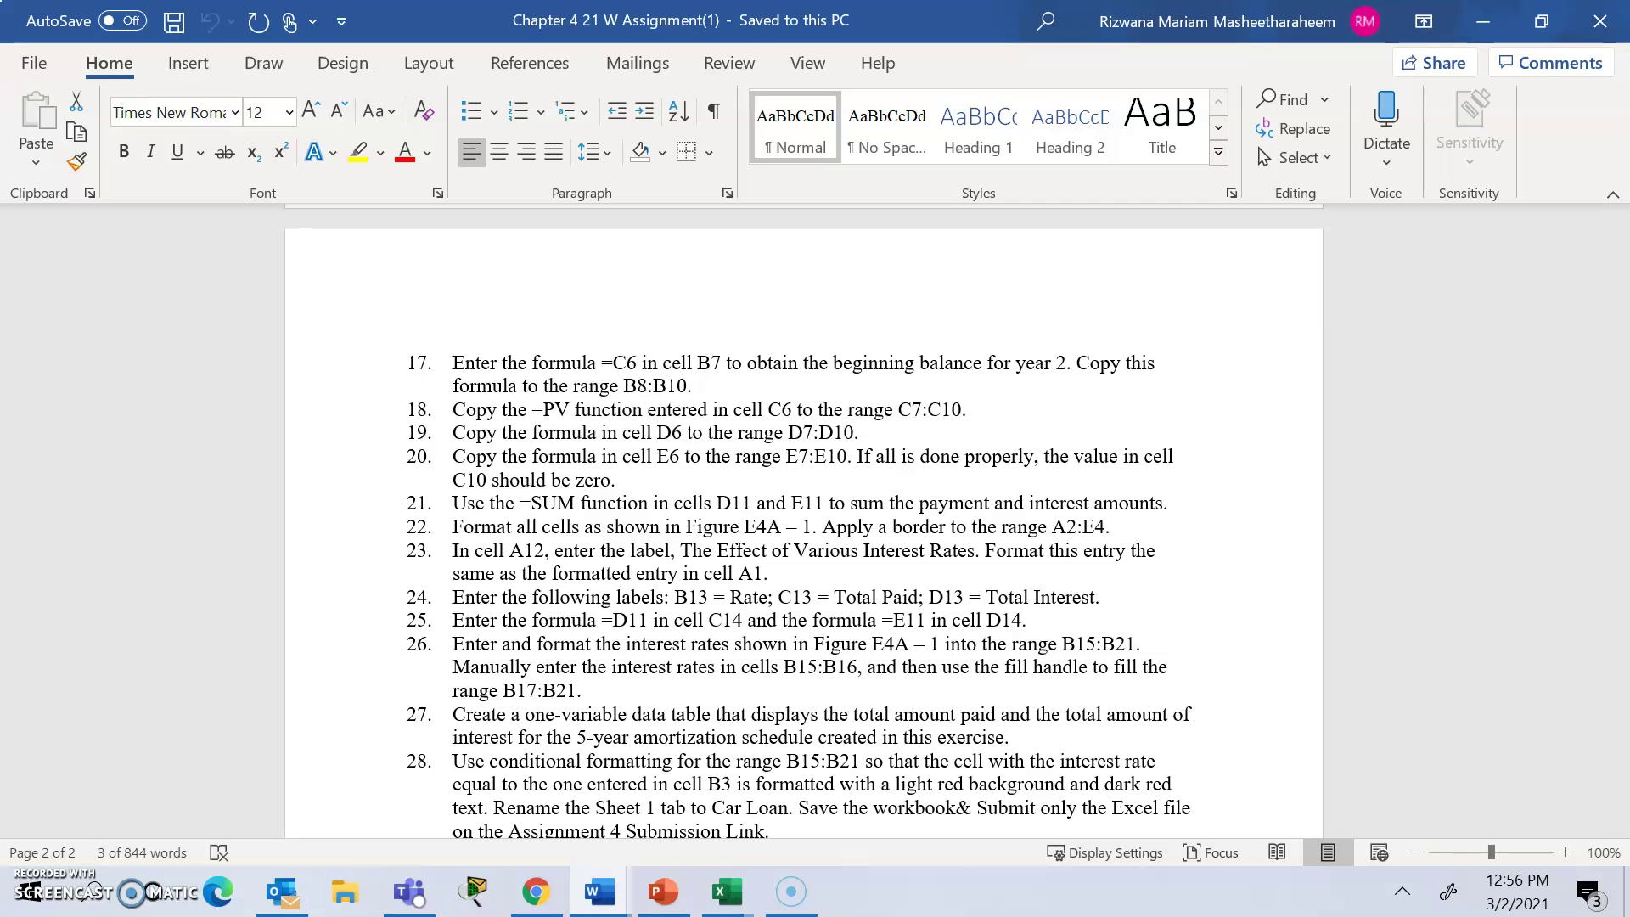
{"action": "left_click_drag", "start_coordinate": [1621, 573], "coordinate": [1621, 608]}
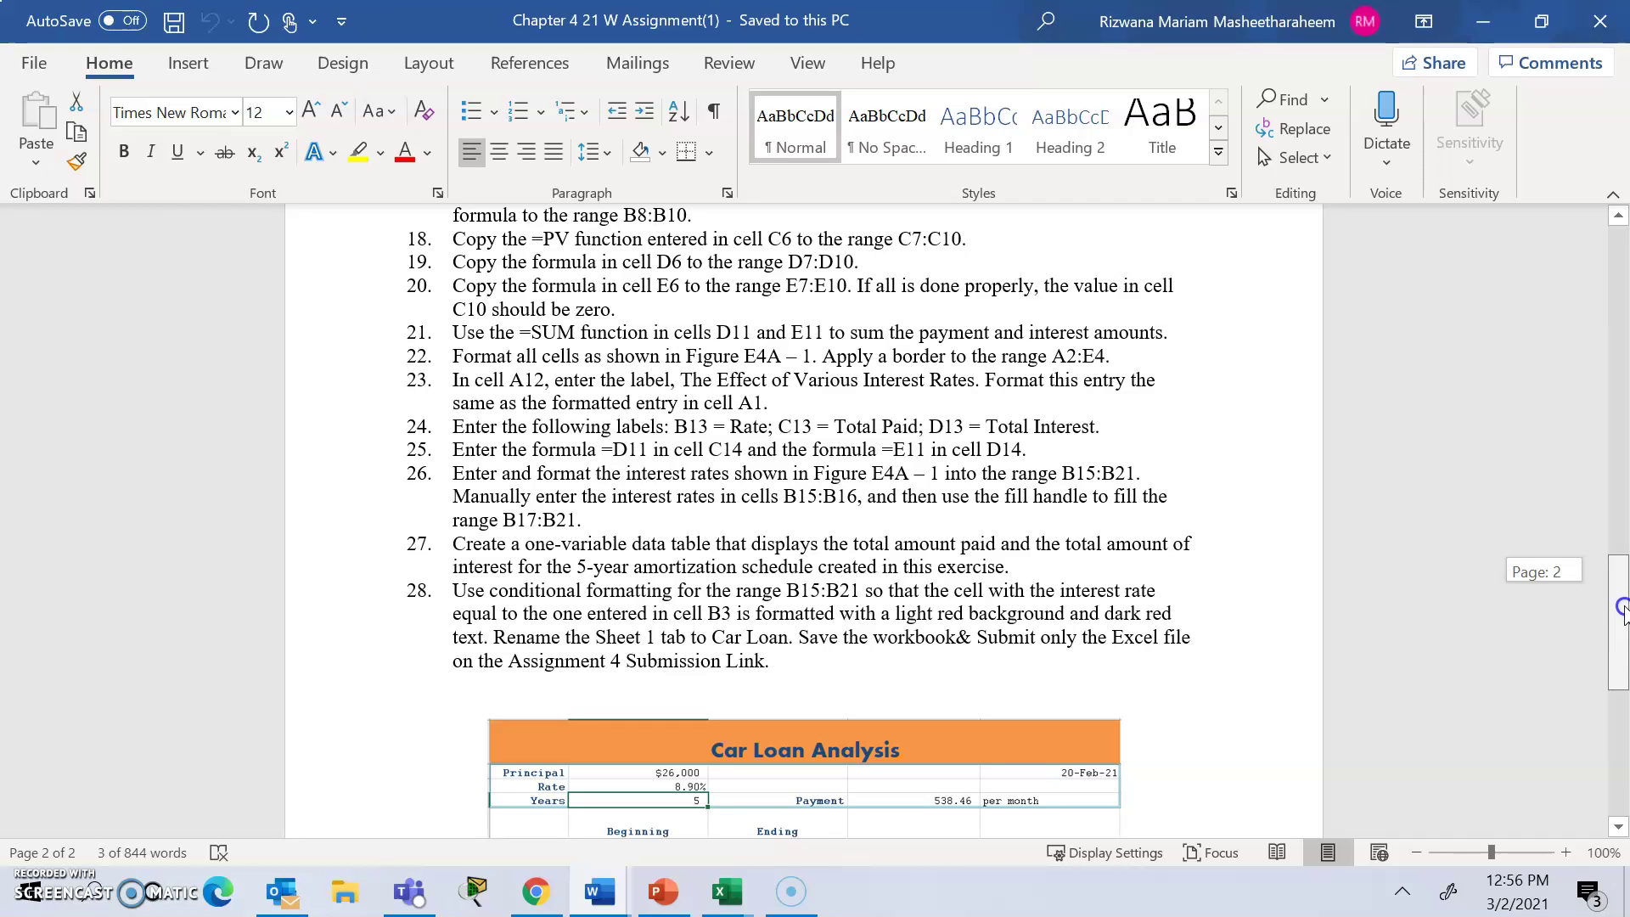
{"action": "left_click_drag", "start_coordinate": [1621, 608], "coordinate": [1621, 637]}
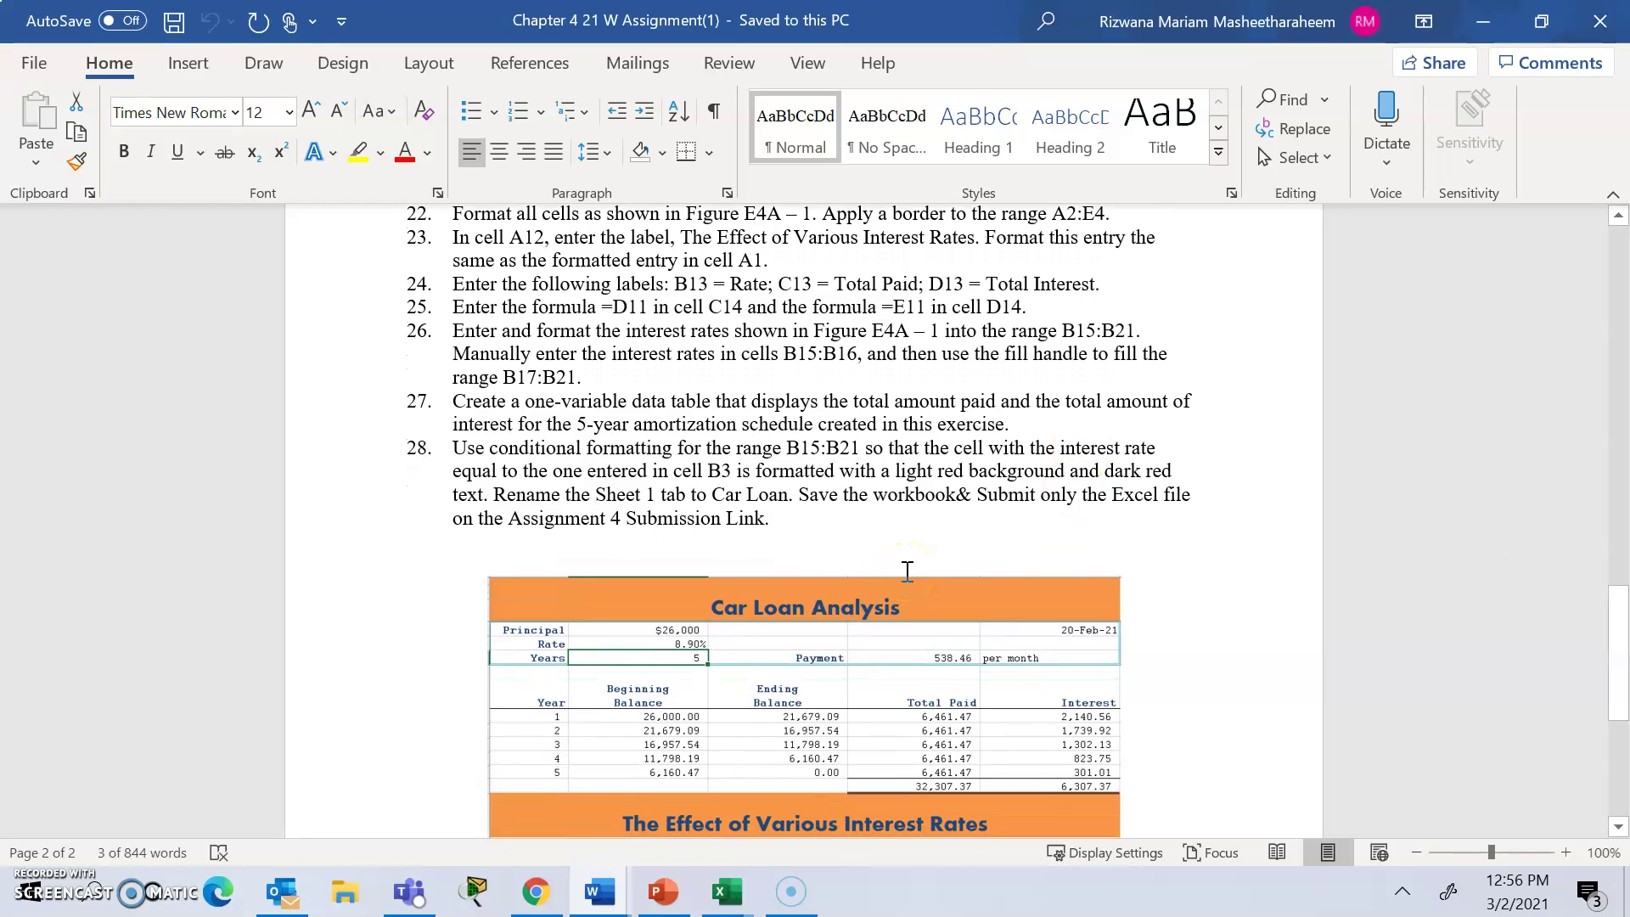
{"action": "mouse_move", "coordinate": [726, 891]}
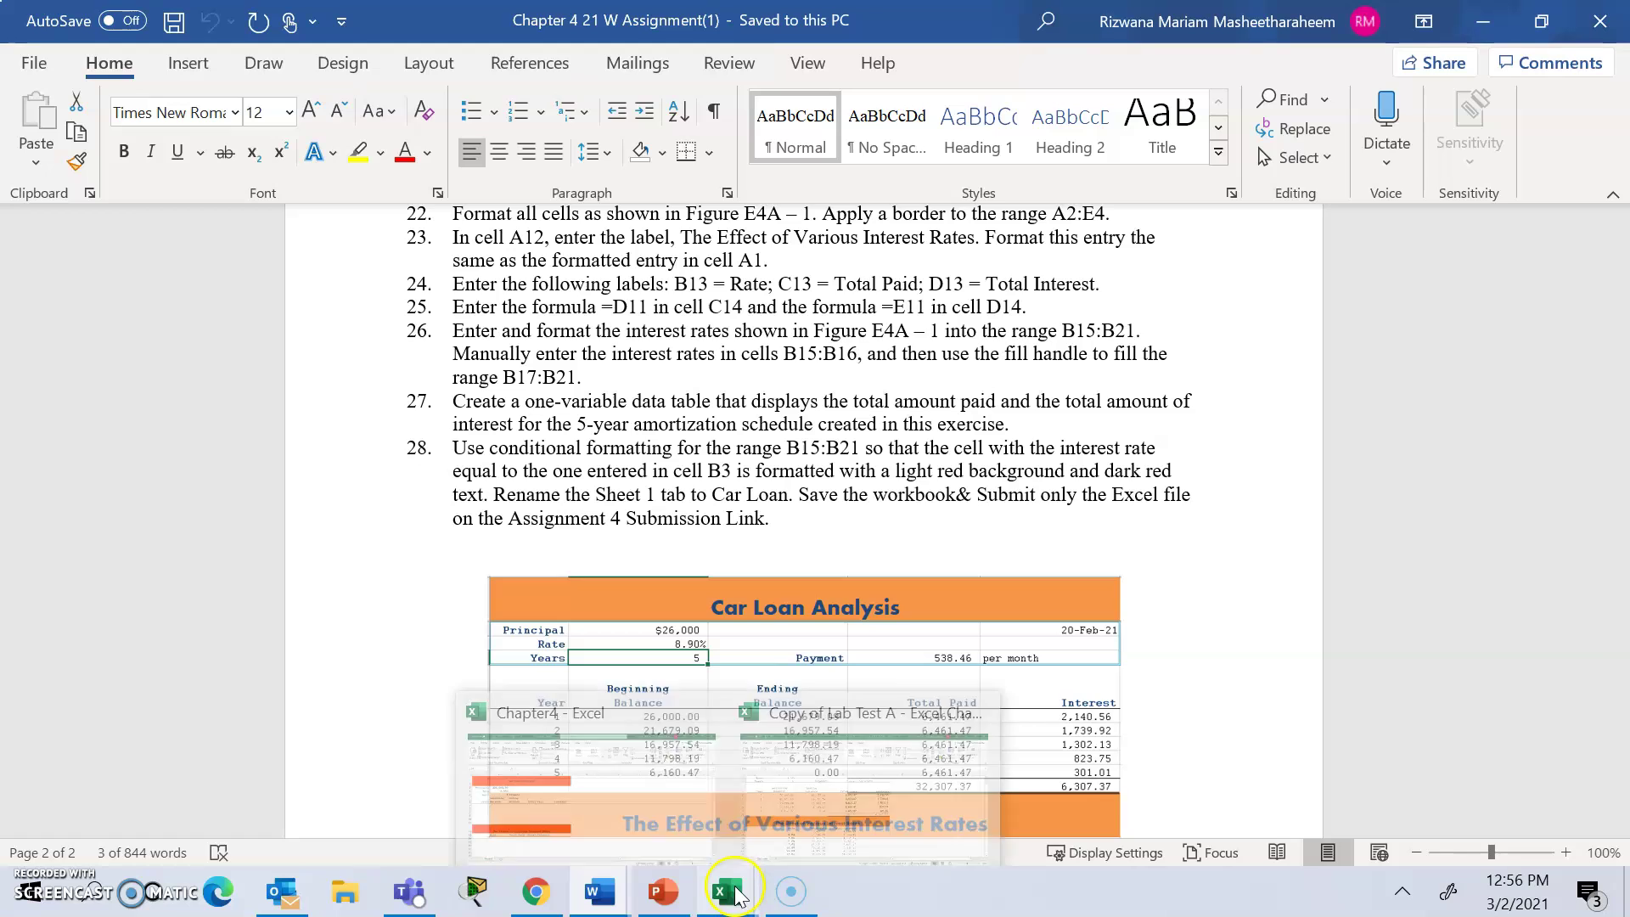
{"action": "left_click", "coordinate": [819, 805]}
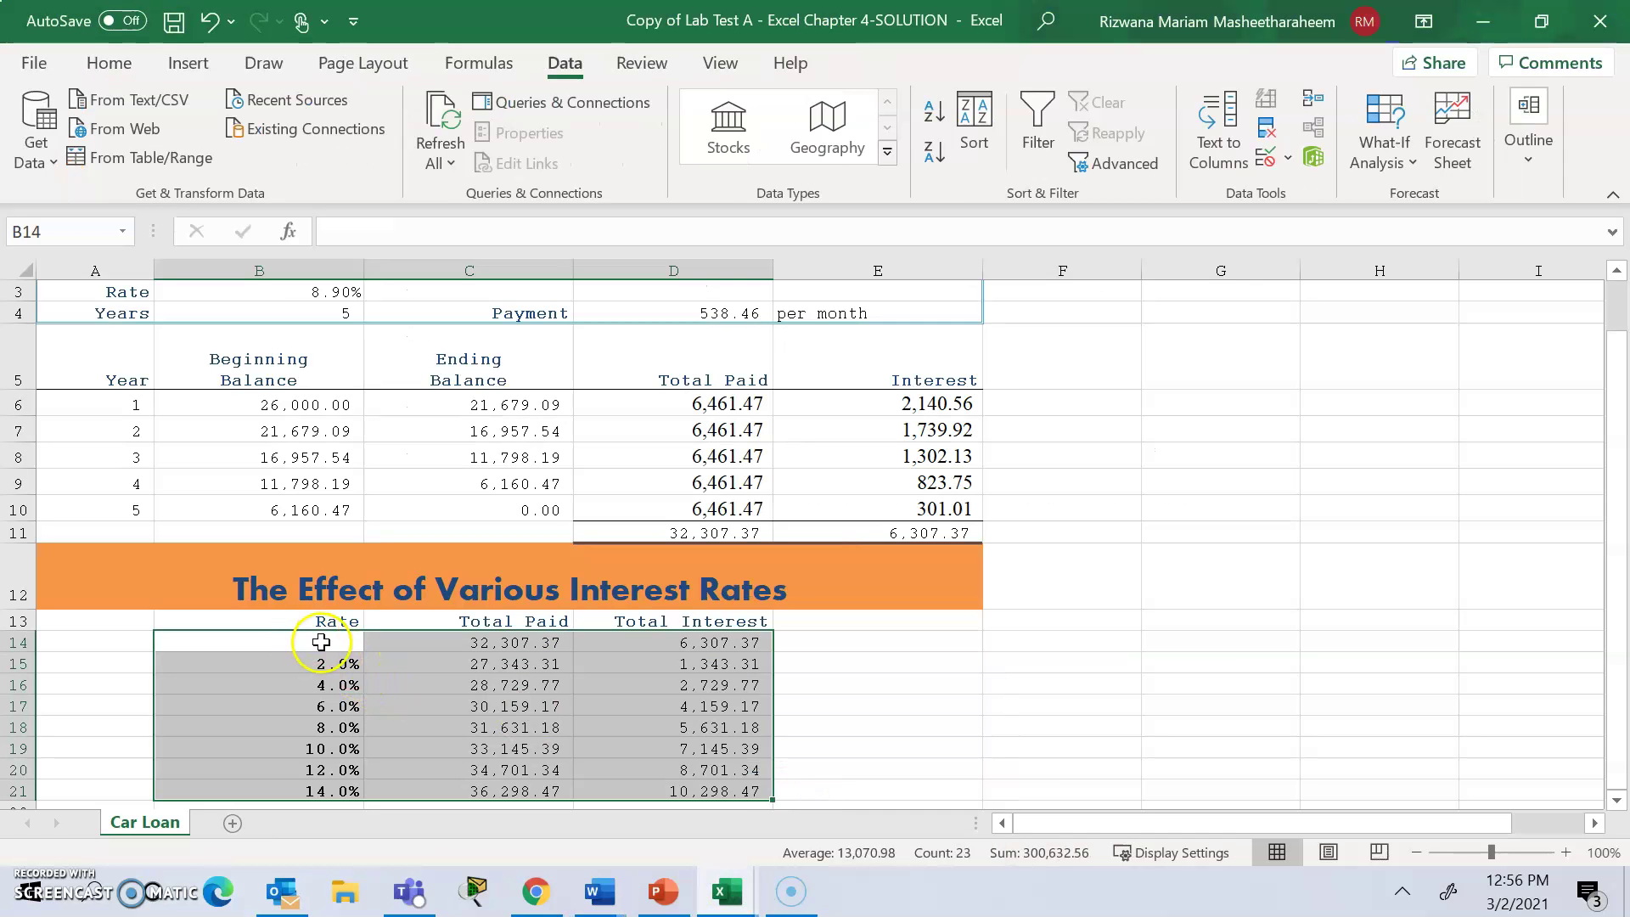
Select only the Rate cells B14:B21
{"action": "left_click", "coordinate": [126, 59]}
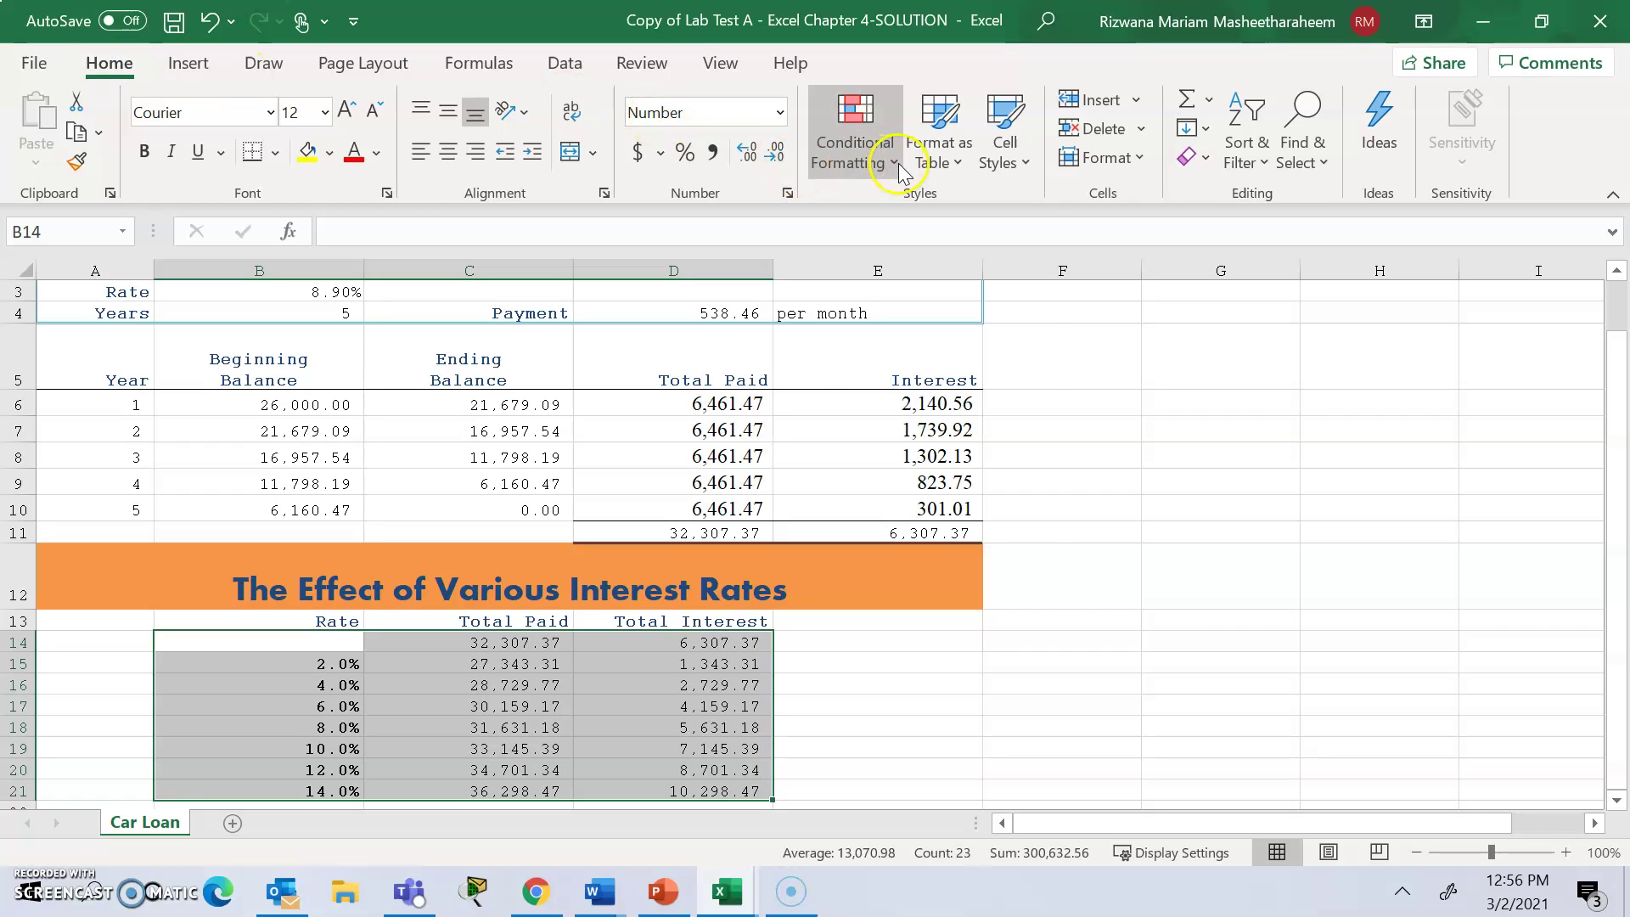
{"action": "left_click", "coordinate": [900, 170]}
{"action": "mouse_move", "coordinate": [904, 210]}
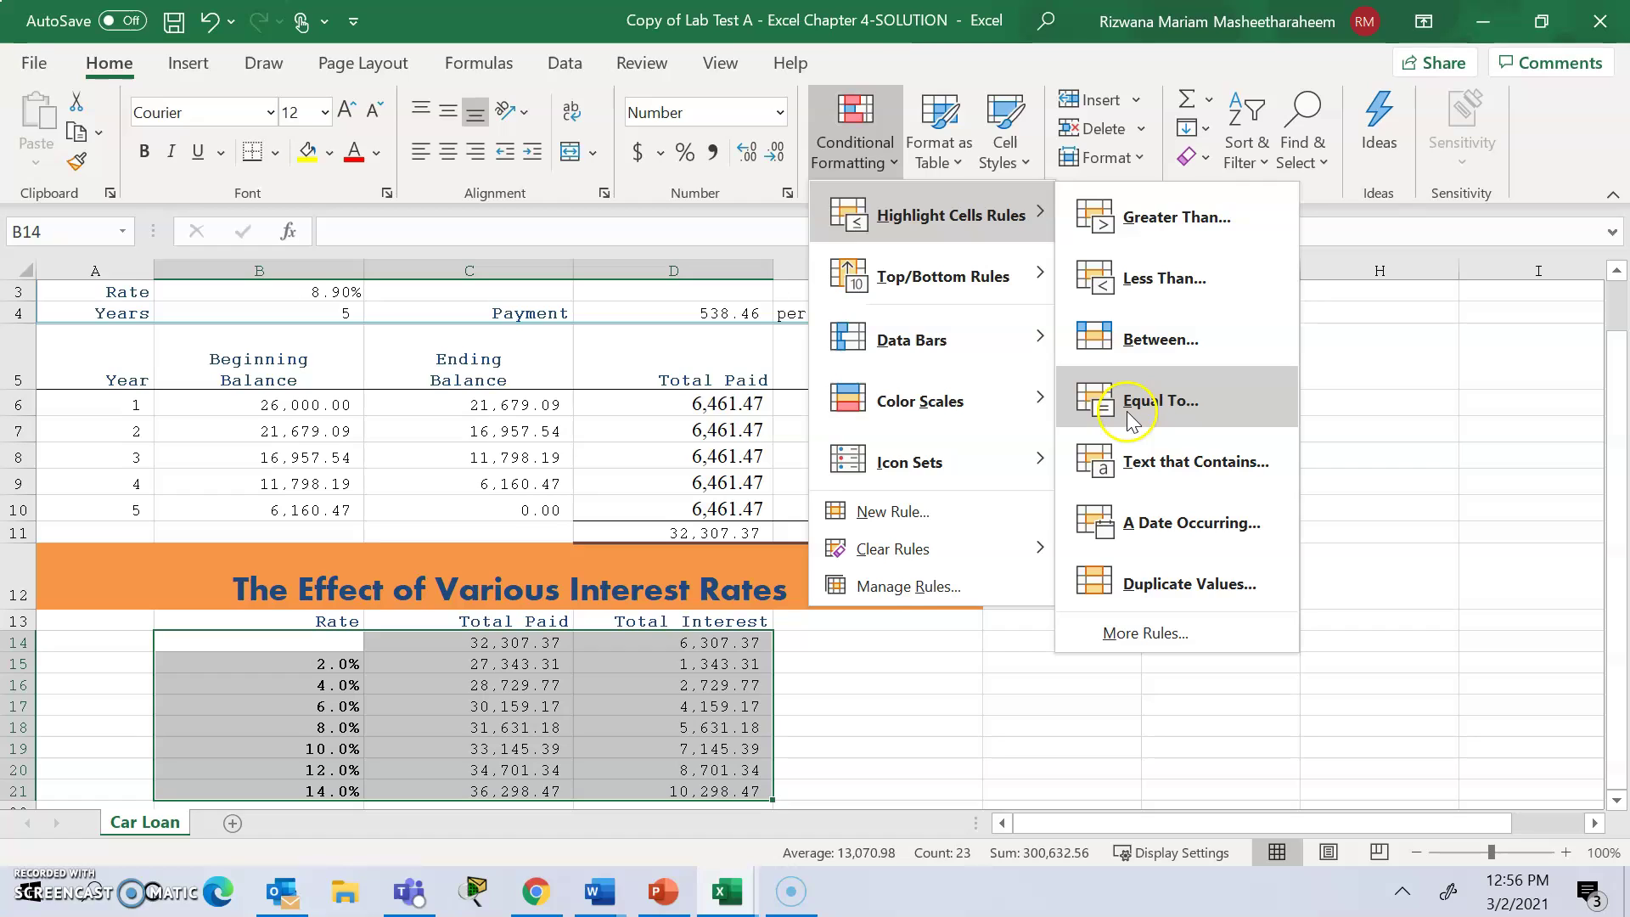
{"action": "left_click", "coordinate": [954, 689]}
{"action": "left_click", "coordinate": [305, 646]}
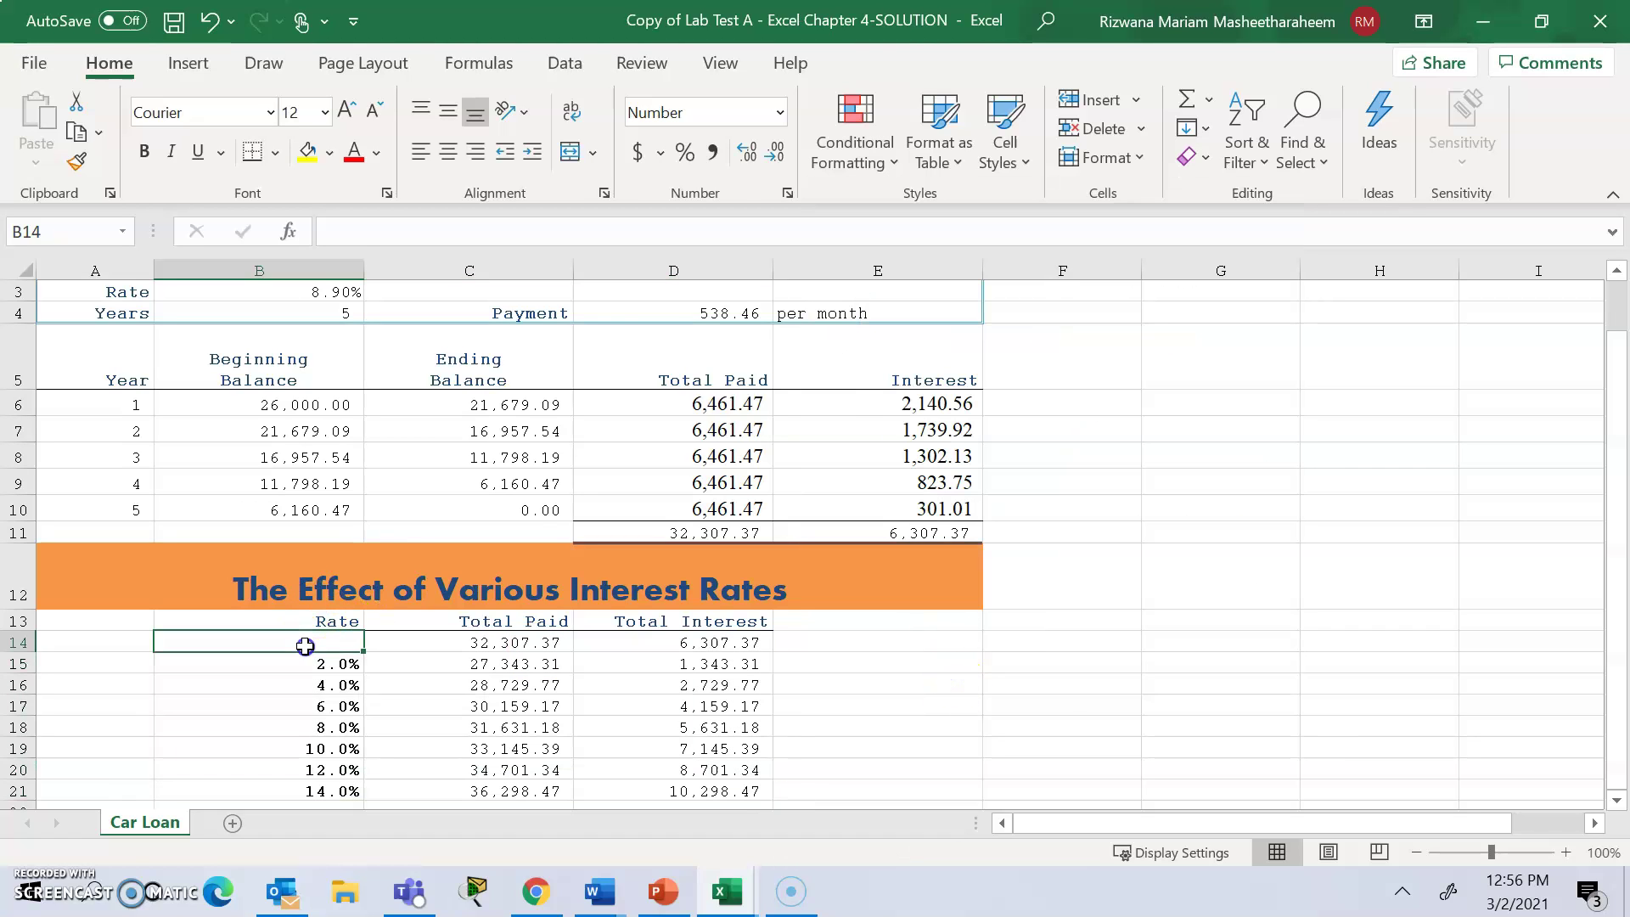
{"action": "left_click_drag", "start_coordinate": [265, 635], "coordinate": [328, 789]}
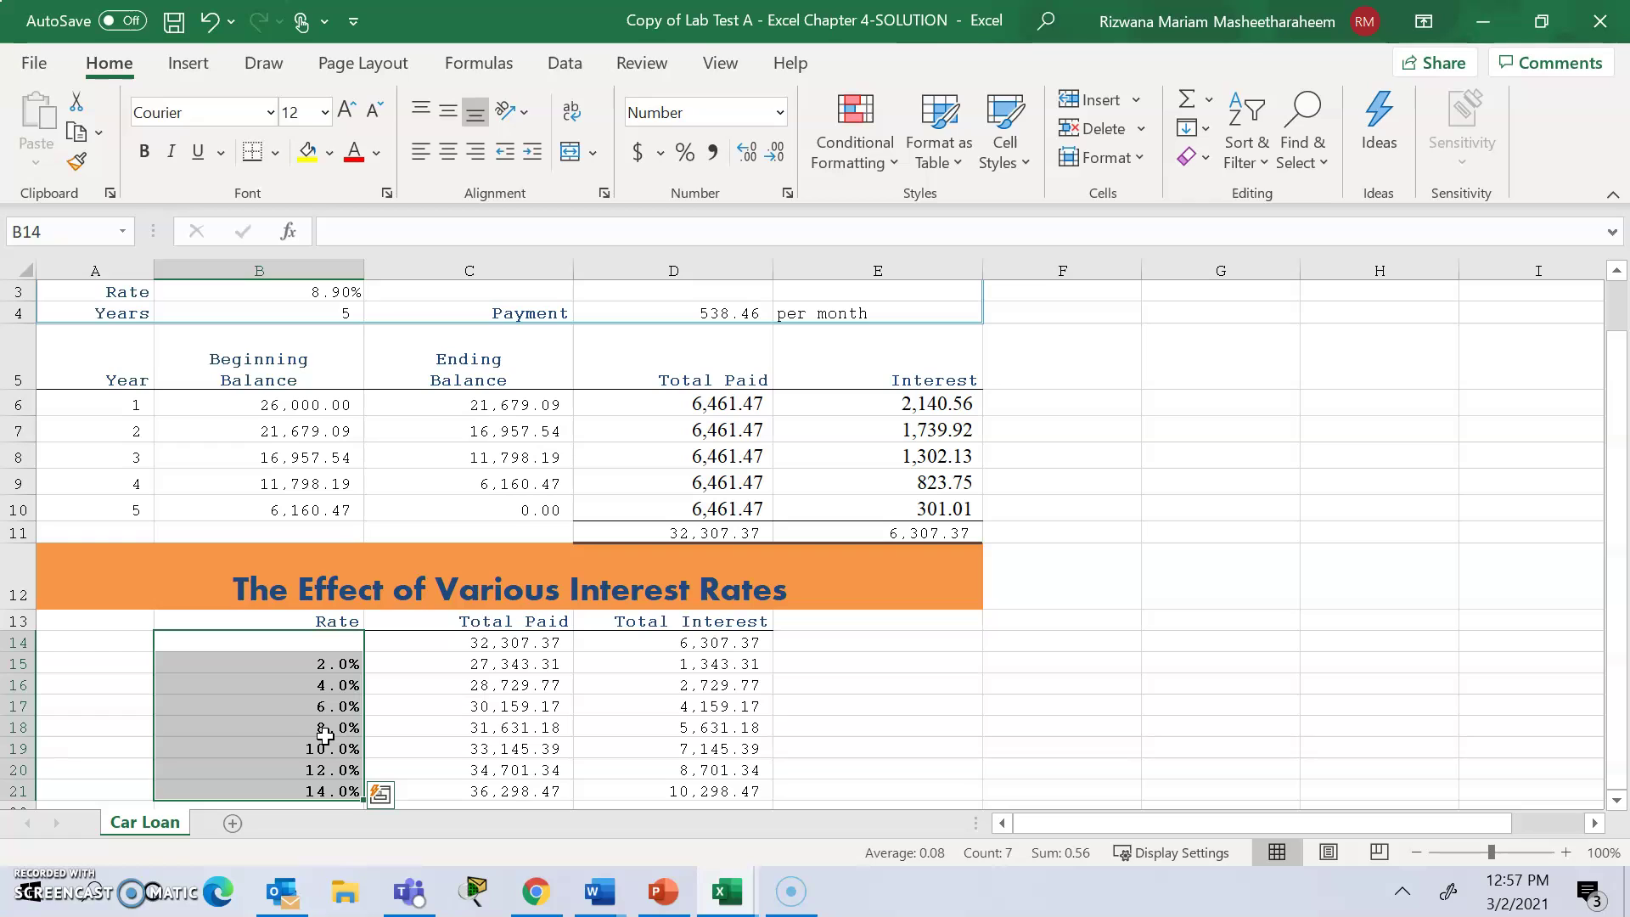
Add an Equal To 8.90% highlight rule with Light Red Fill with Dark Red Text
{"action": "left_click", "coordinate": [878, 158]}
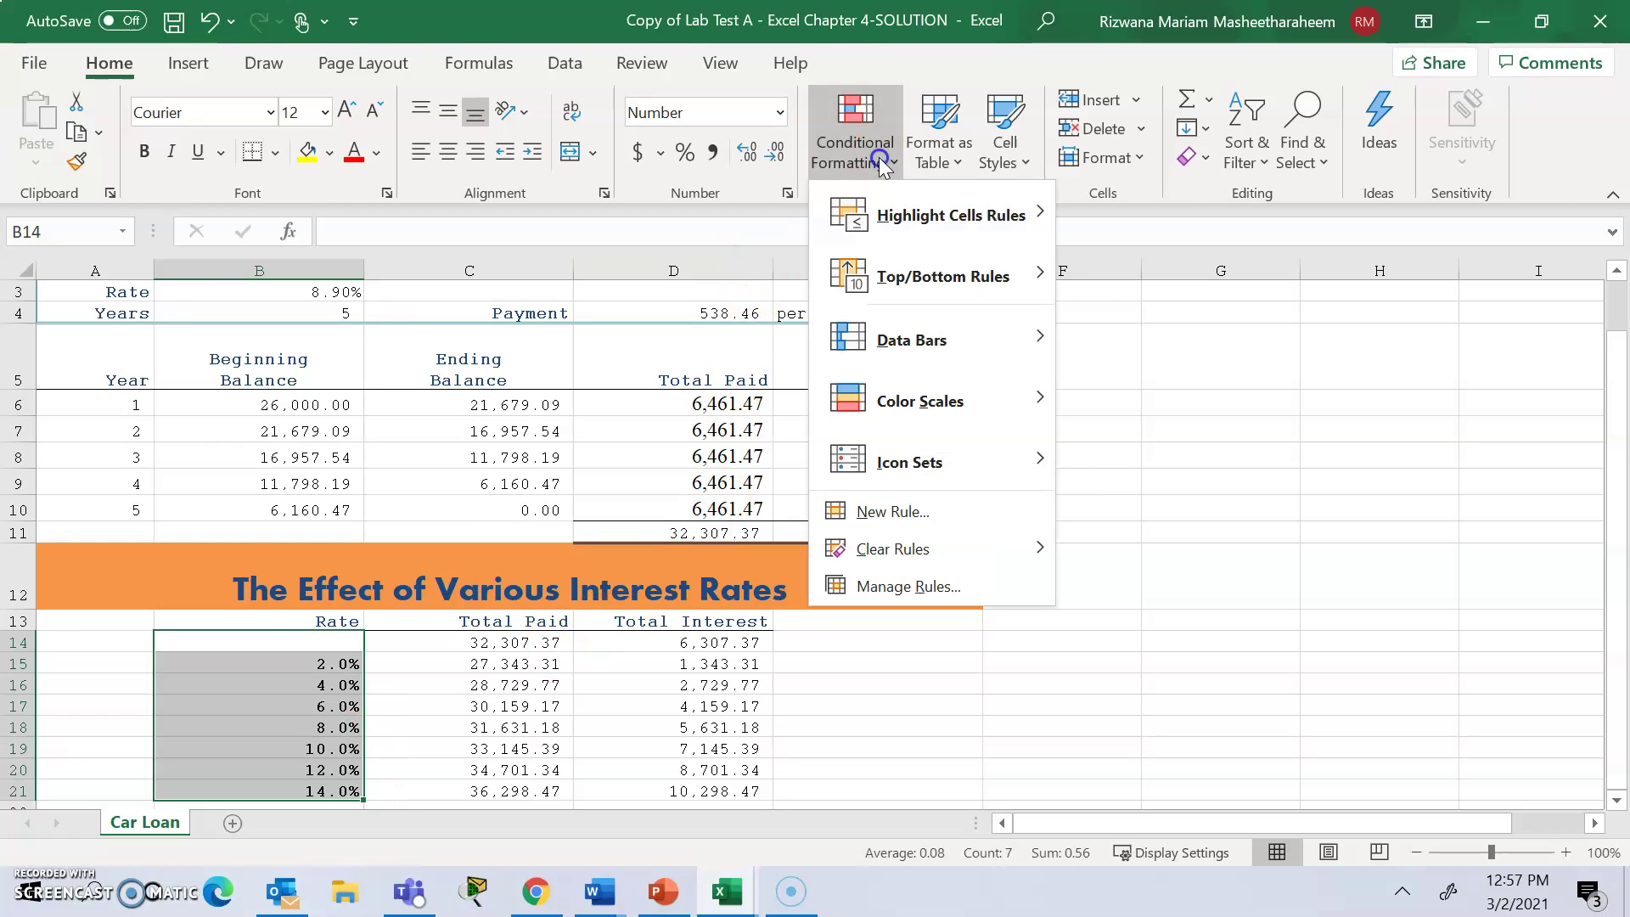
{"action": "mouse_move", "coordinate": [883, 212]}
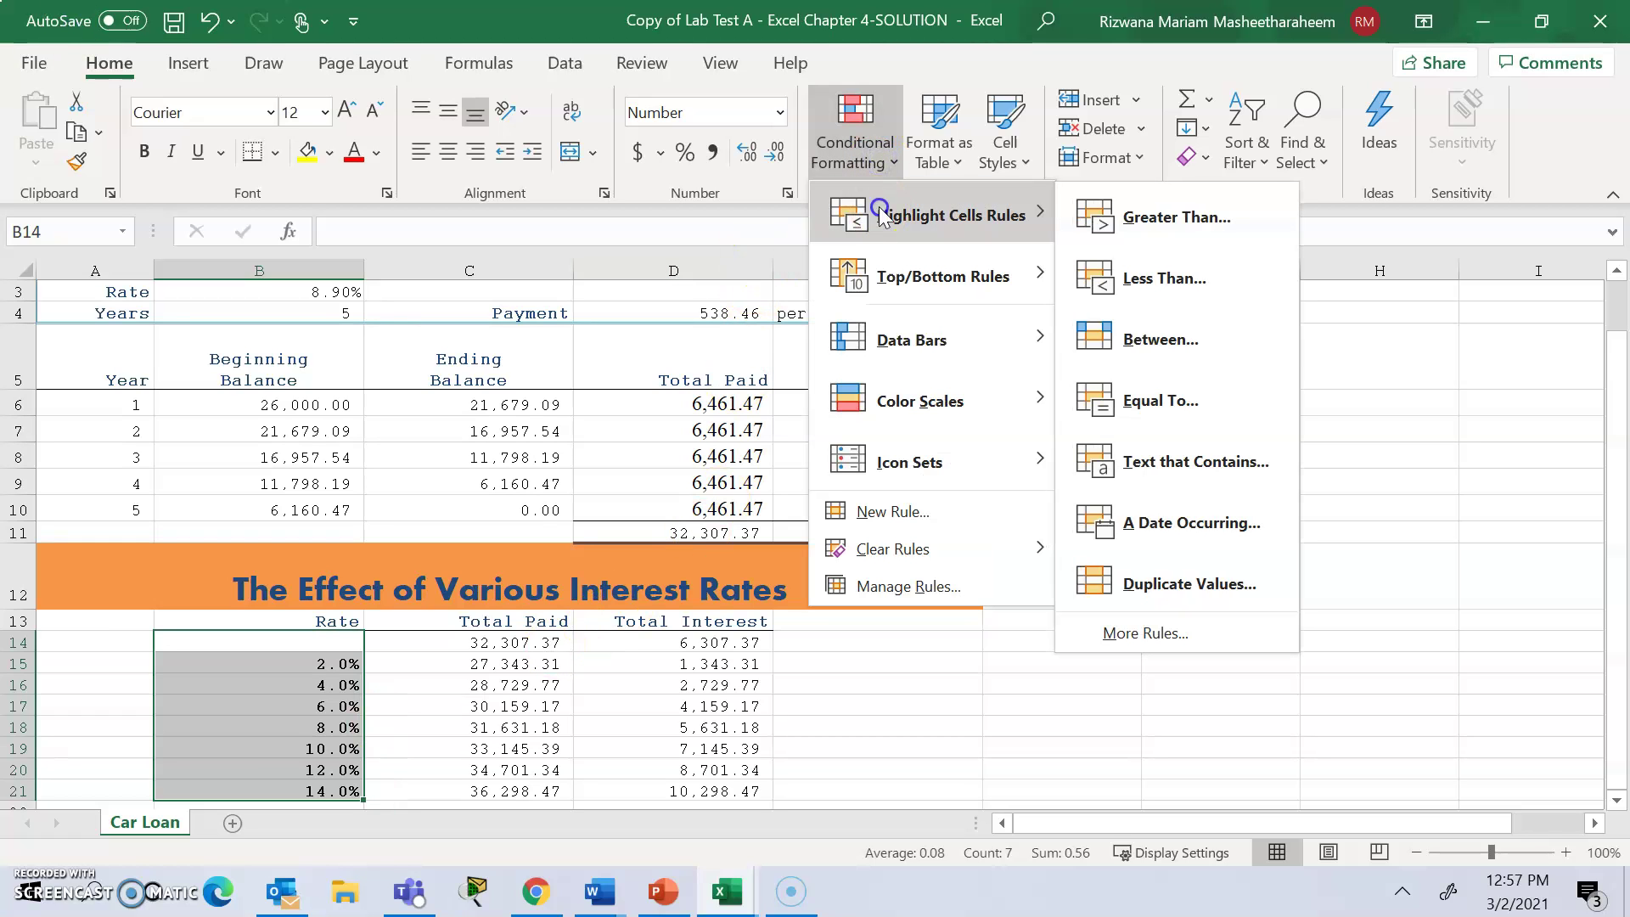
{"action": "left_click", "coordinate": [1165, 385]}
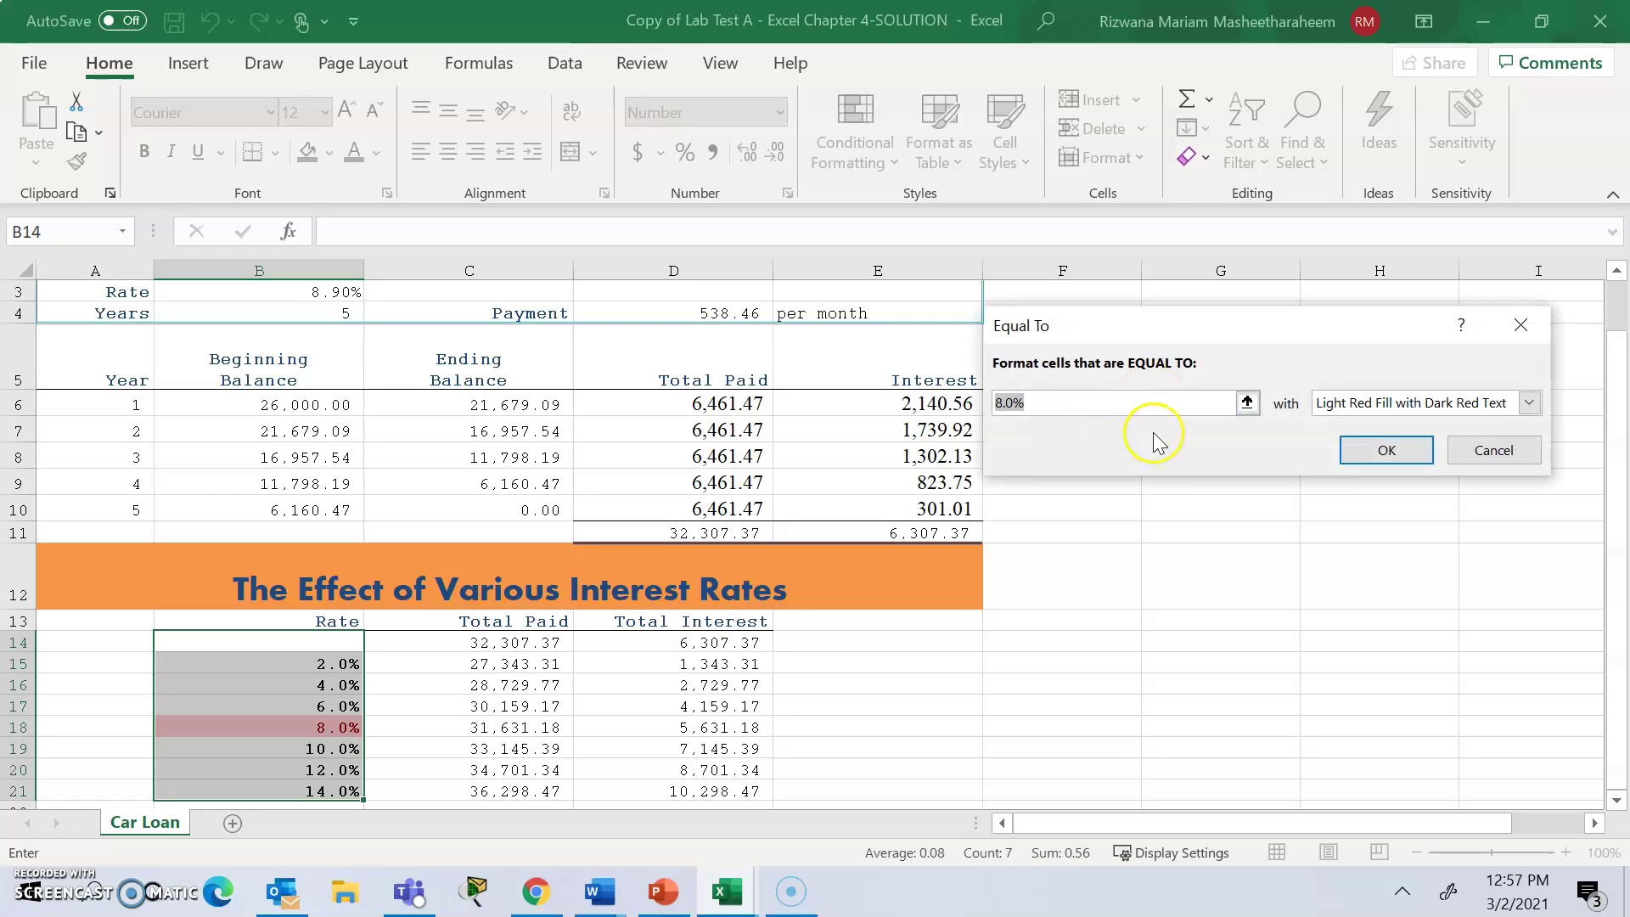
{"action": "left_click", "coordinate": [1015, 404]}
{"action": "key", "text": "BackSpace"}
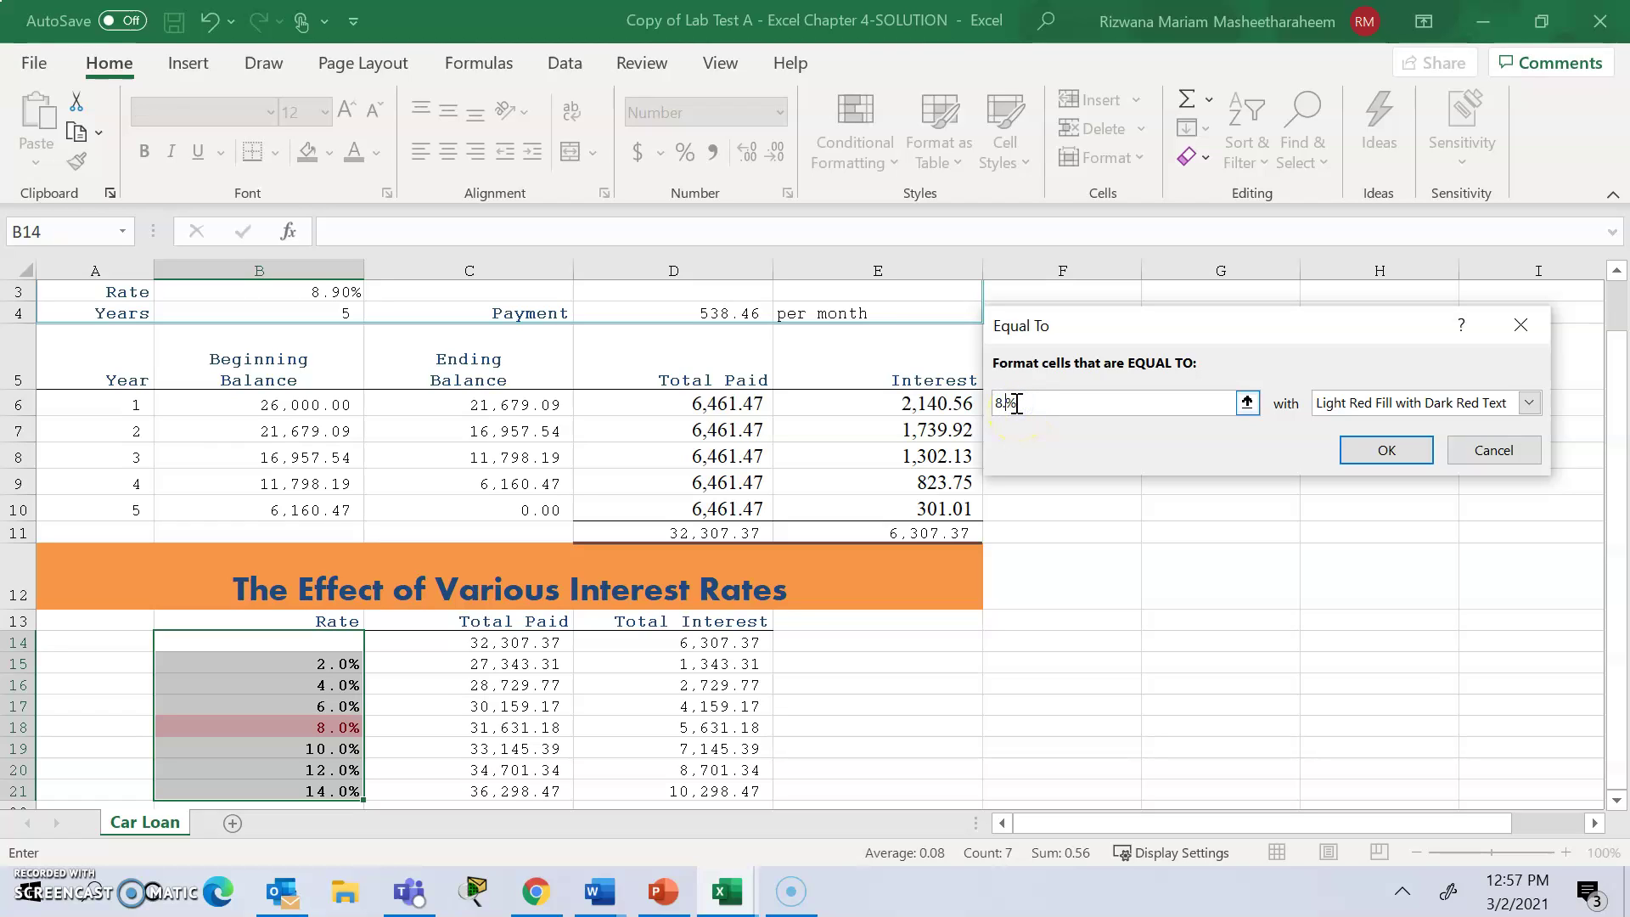
{"action": "type", "text": "9"}
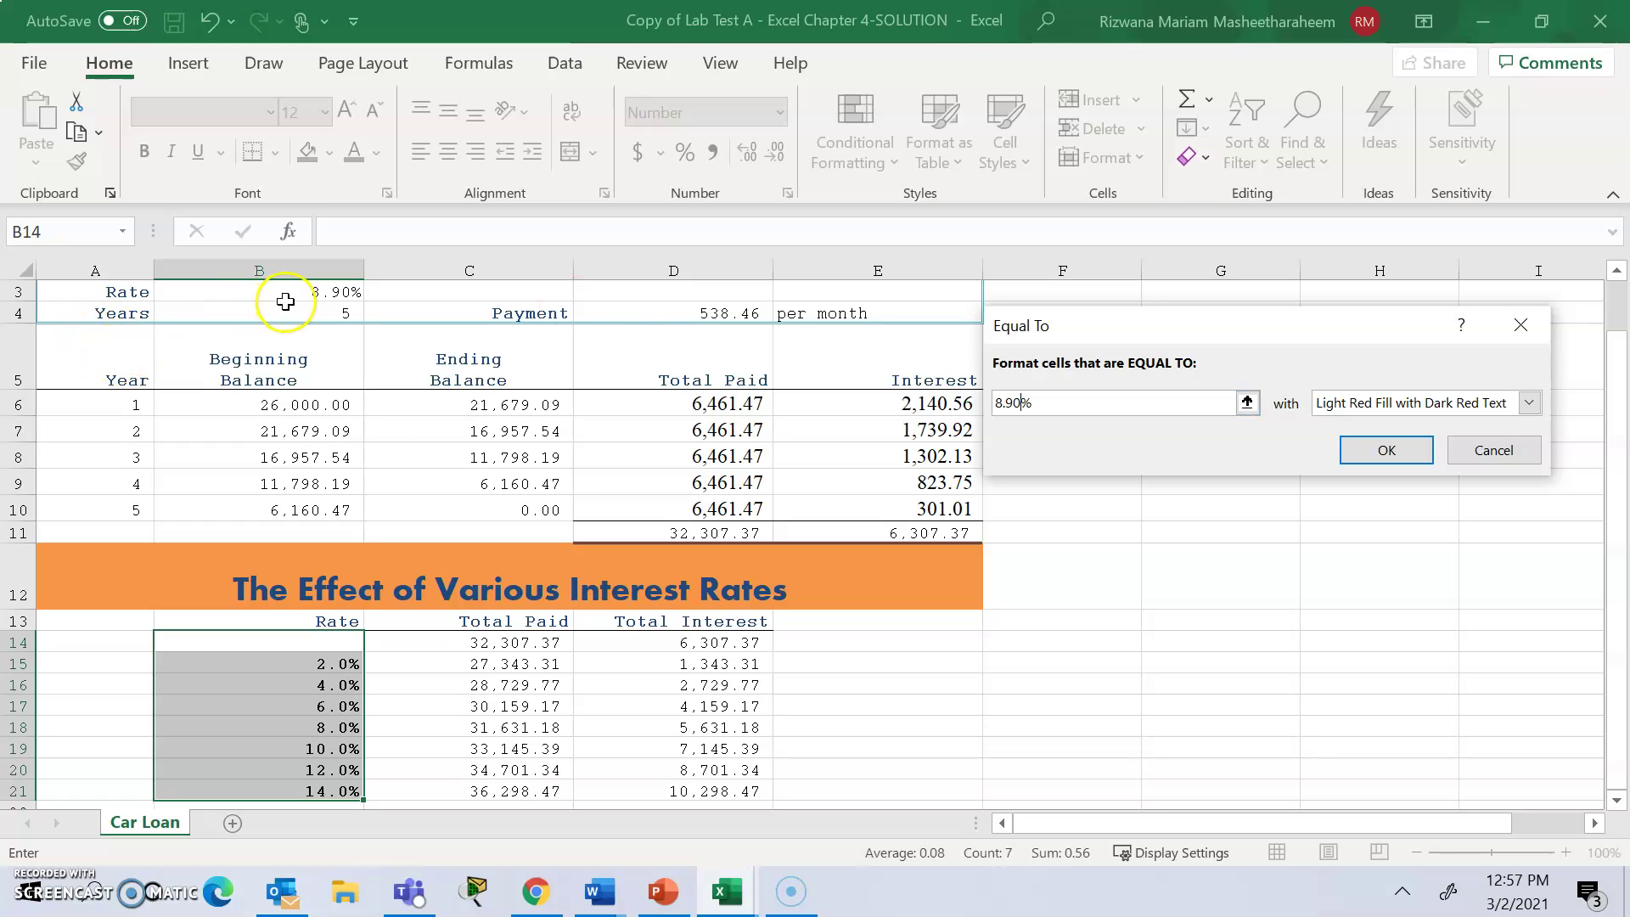
{"action": "left_click", "coordinate": [1389, 450]}
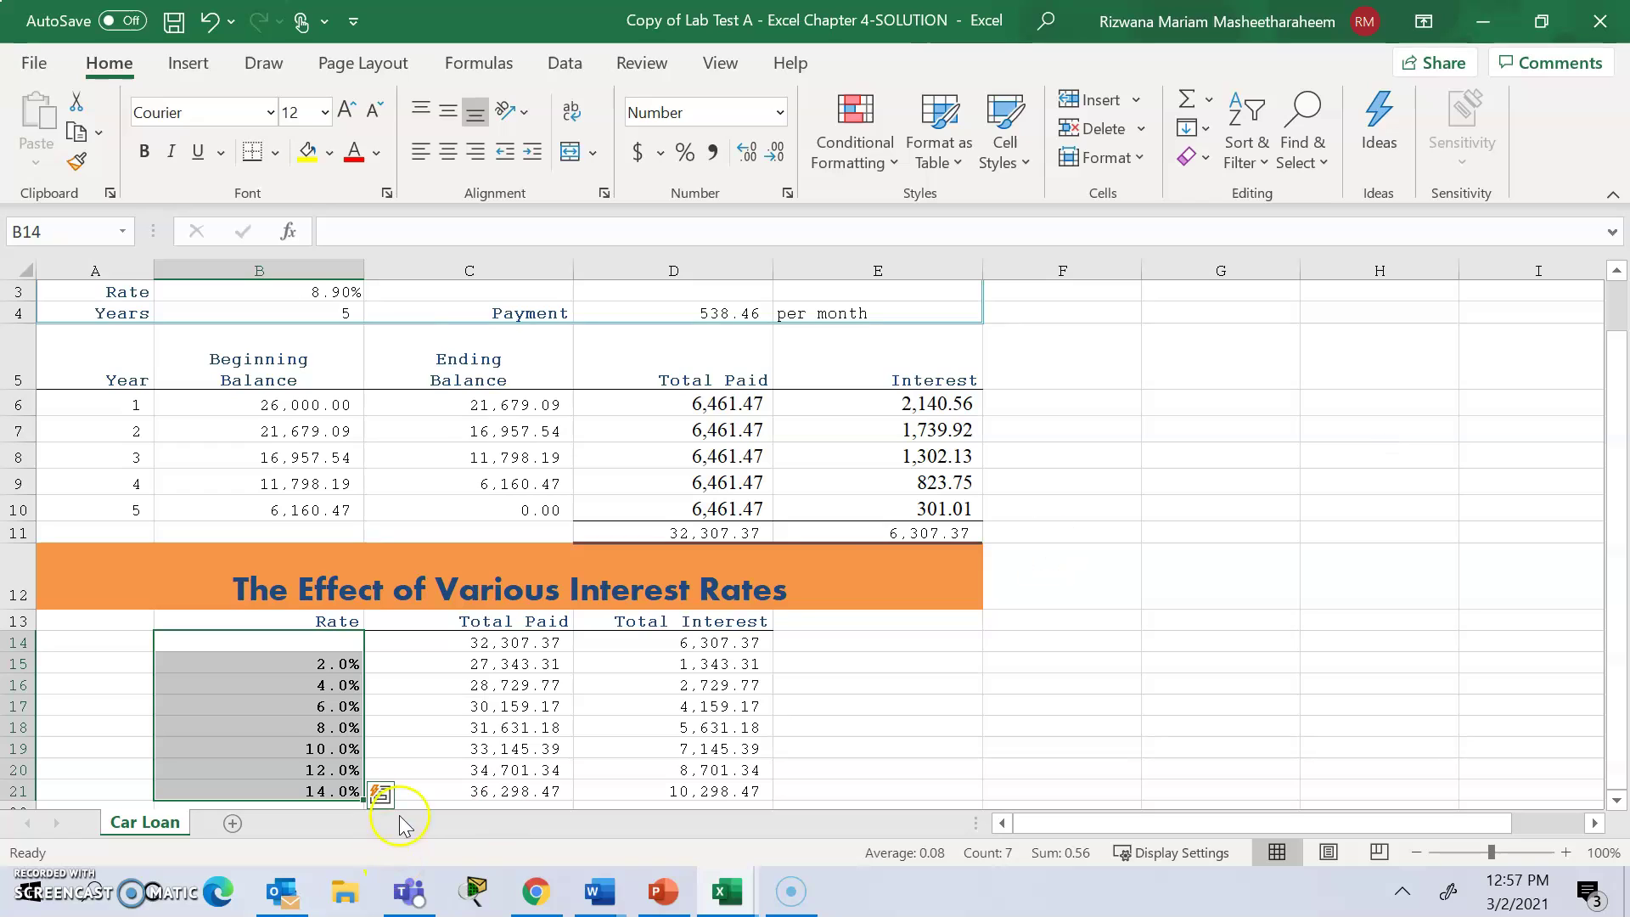
{"action": "left_click", "coordinate": [330, 731]}
{"action": "double_click", "coordinate": [330, 731]}
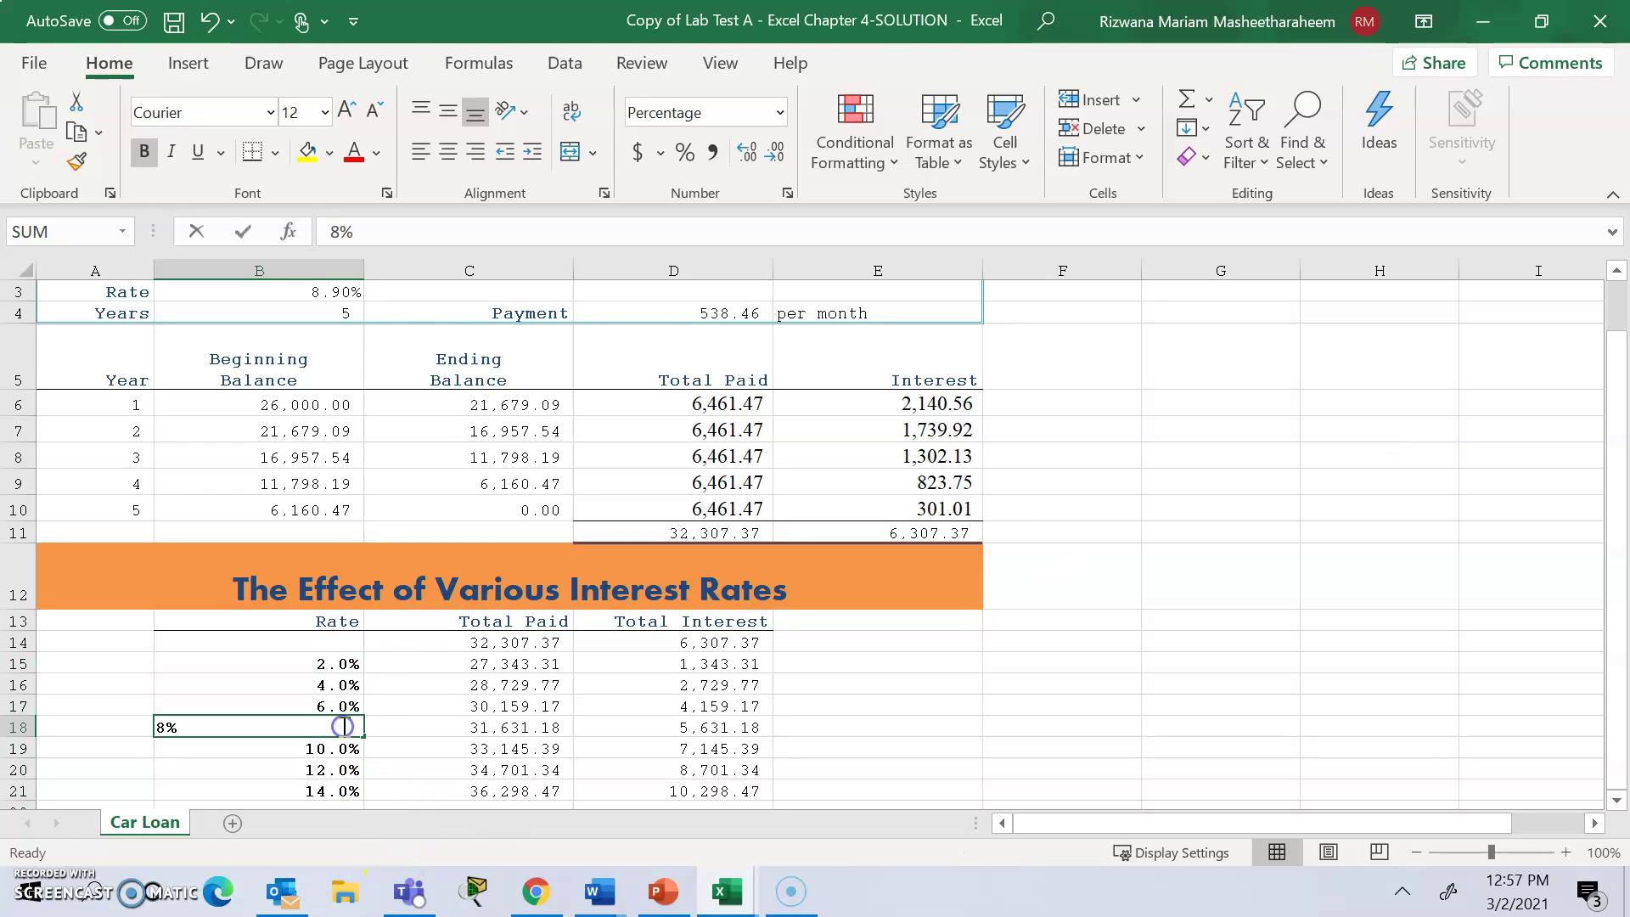
{"action": "left_click", "coordinate": [176, 736]}
{"action": "left_click", "coordinate": [164, 732]}
{"action": "type", "text": ".90"}
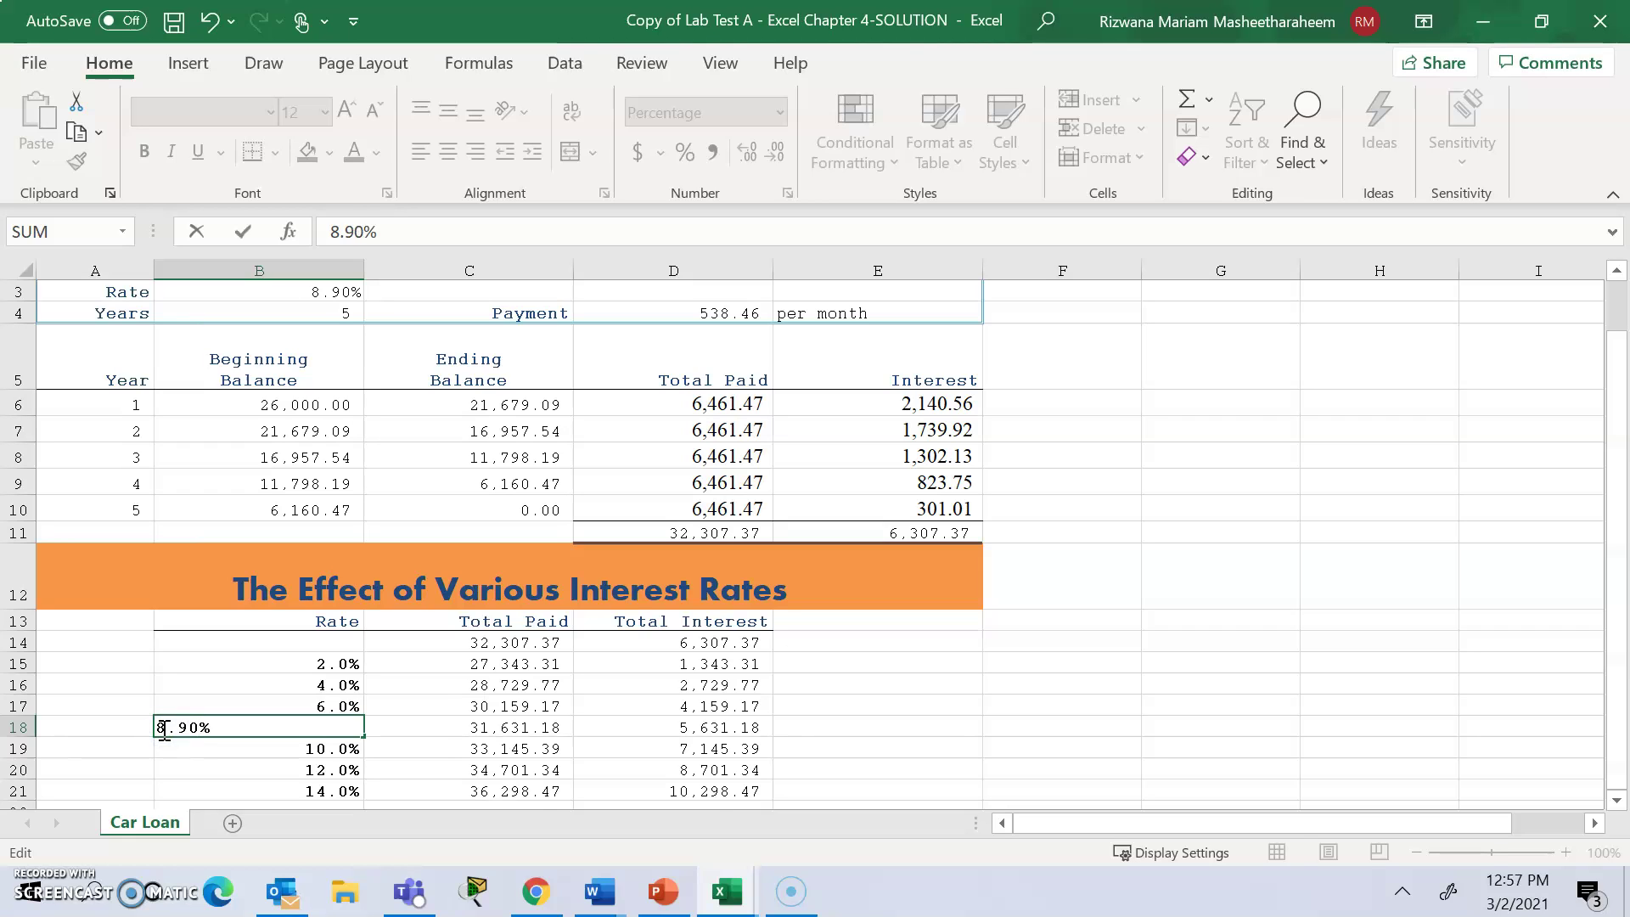
{"action": "key", "text": "Return"}
{"action": "left_click", "coordinate": [398, 747]}
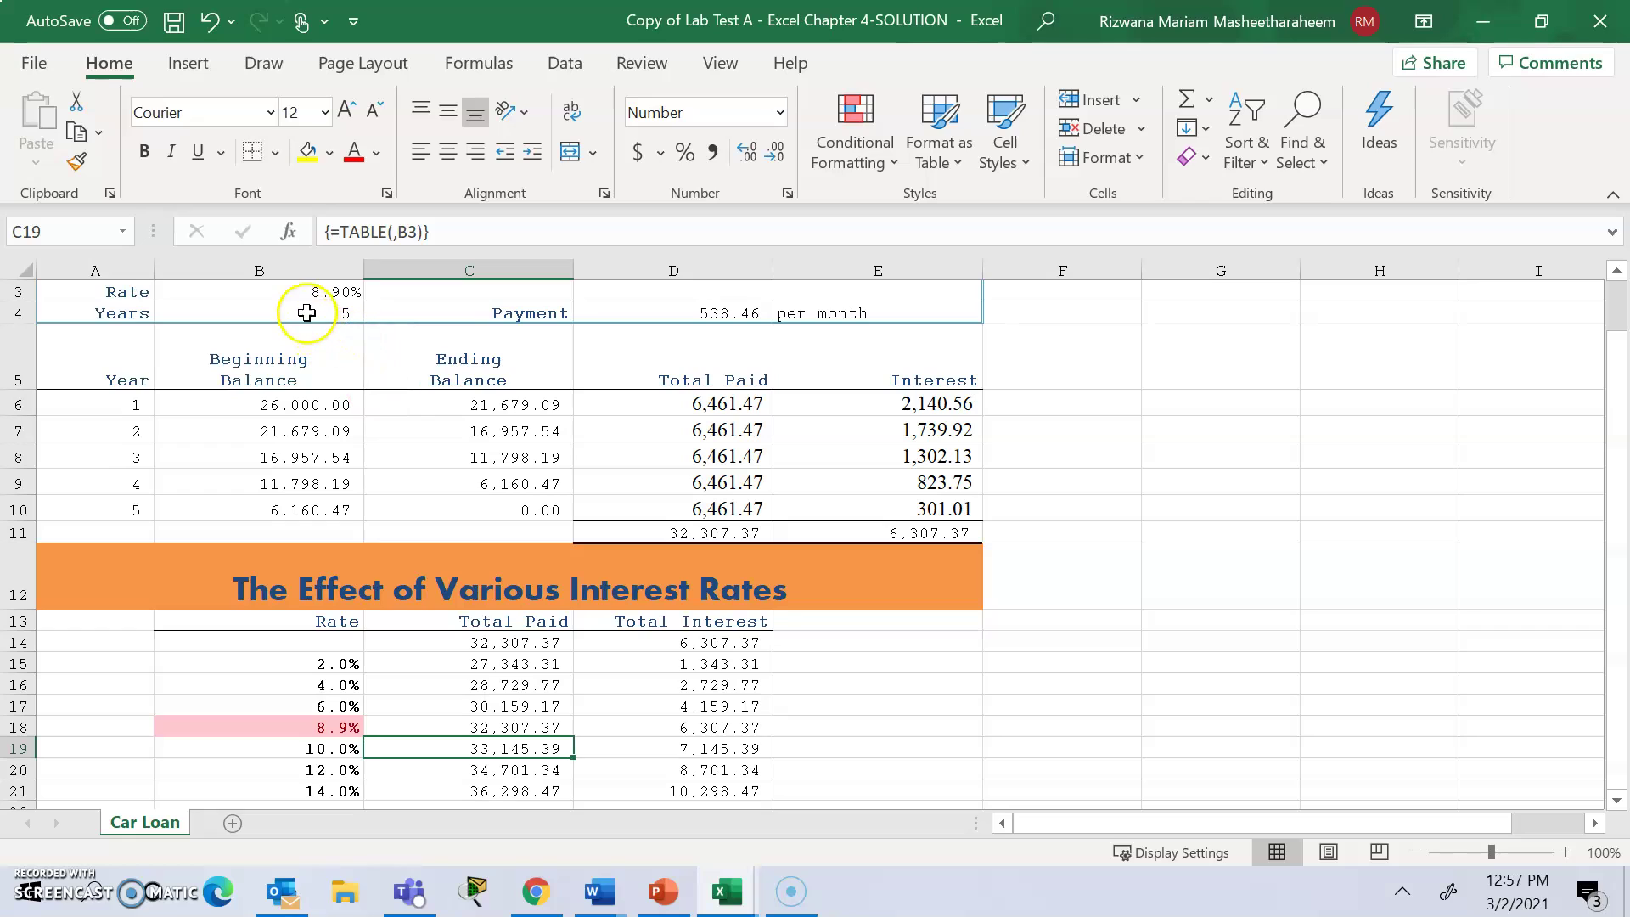
{"action": "left_click", "coordinate": [306, 730]}
{"action": "double_click", "coordinate": [345, 727]}
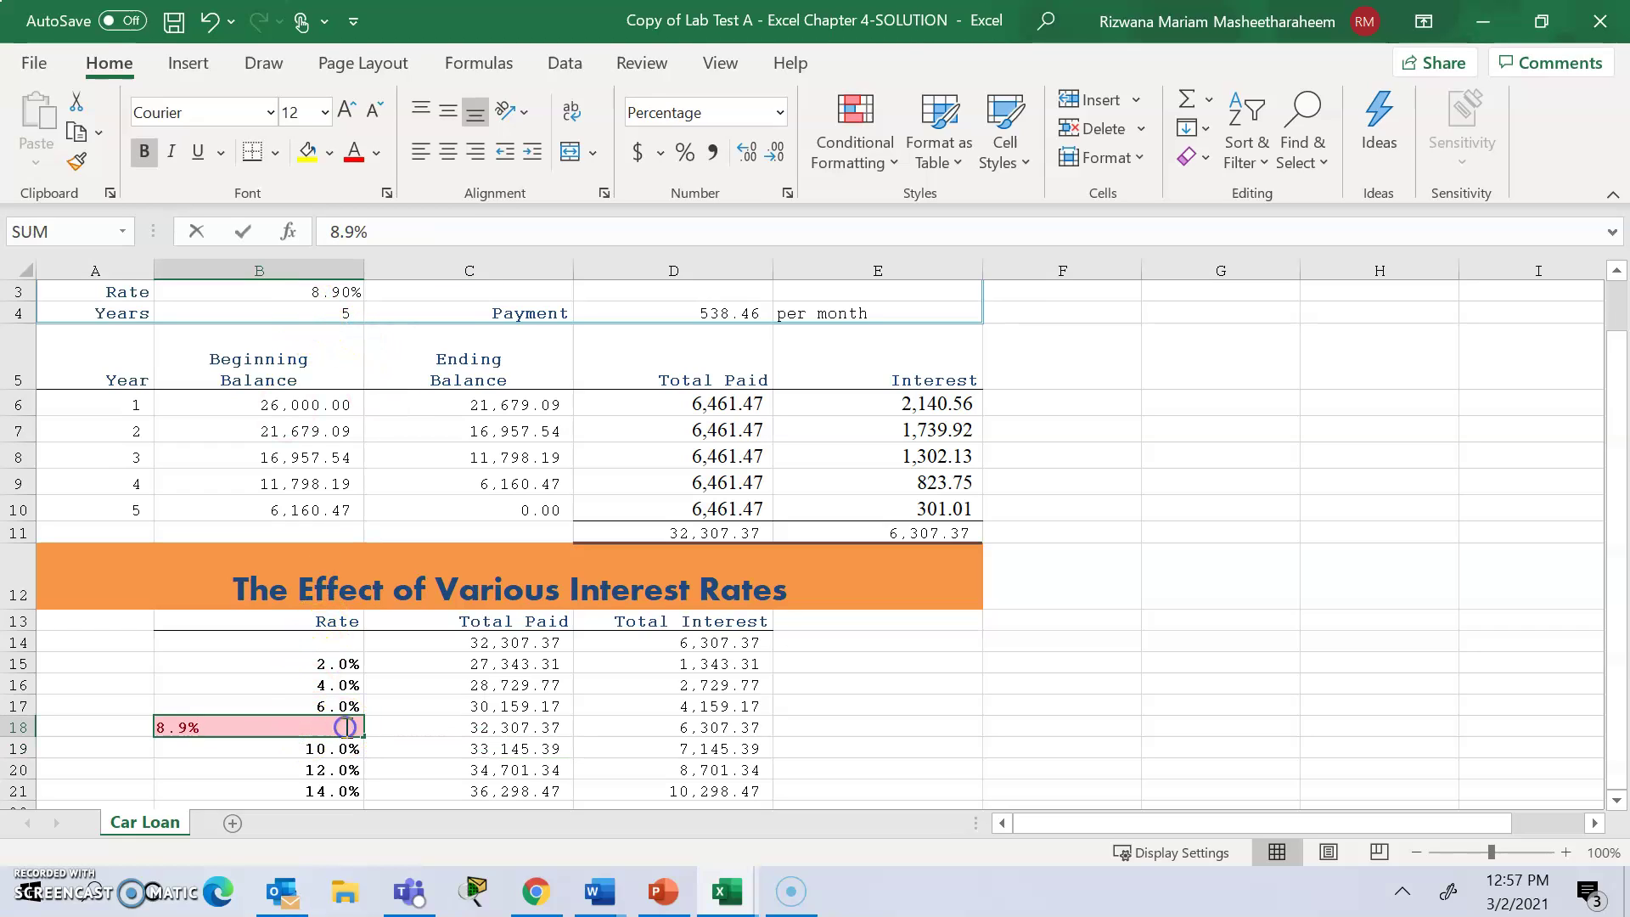
{"action": "left_click", "coordinate": [182, 720]}
{"action": "key", "text": "BackSpace"}
{"action": "type", "text": "0"}
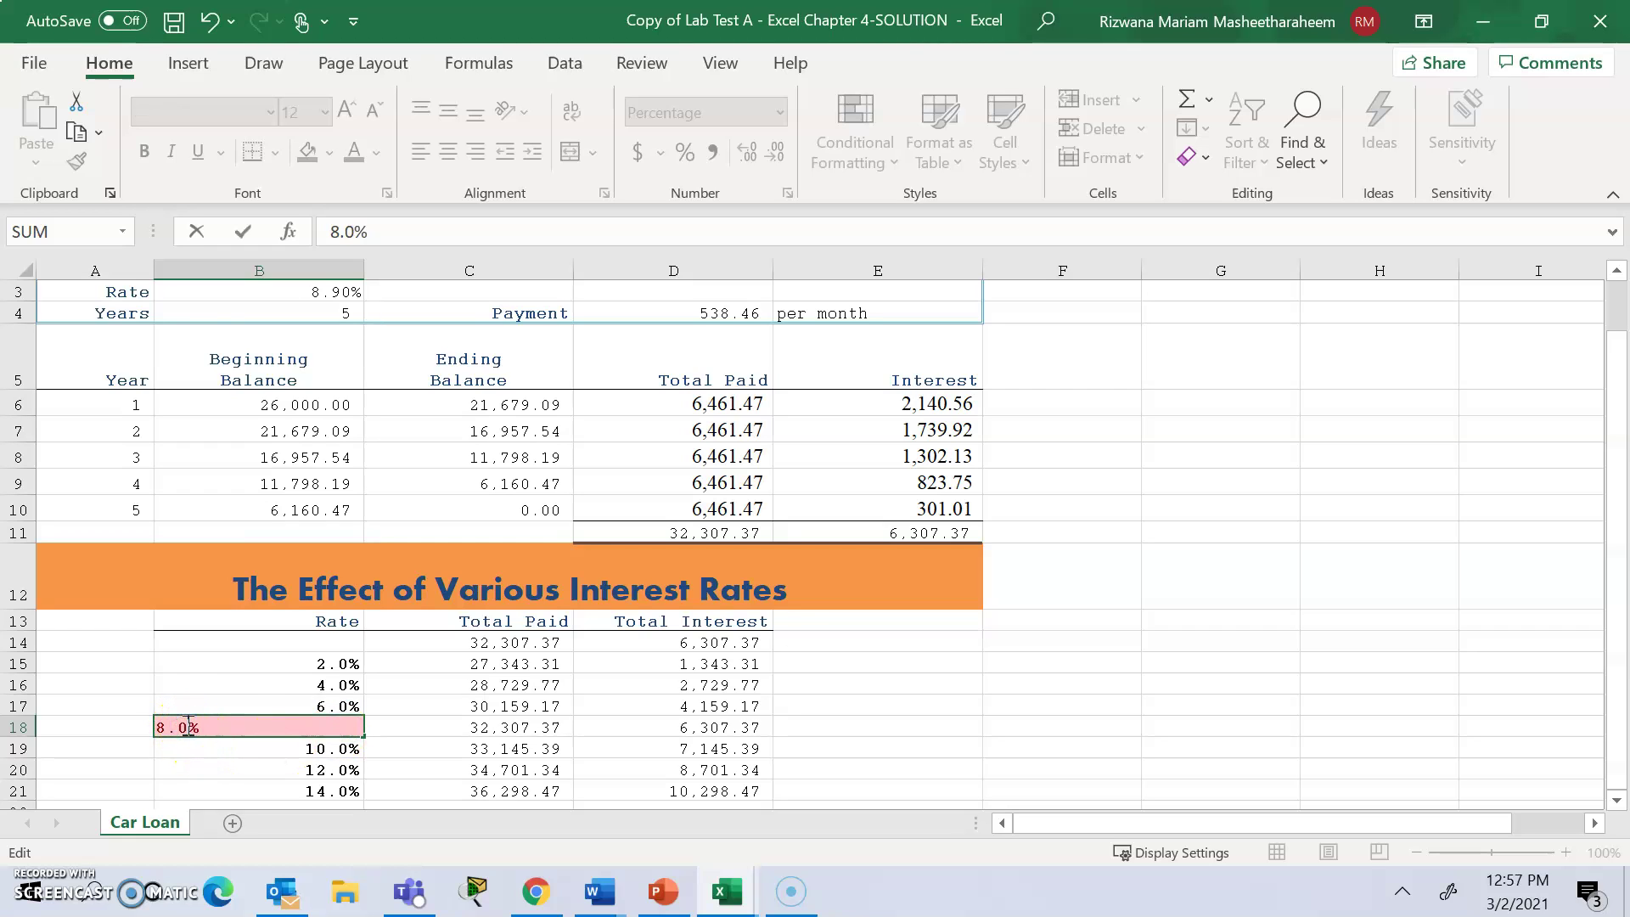
{"action": "left_click", "coordinate": [893, 787]}
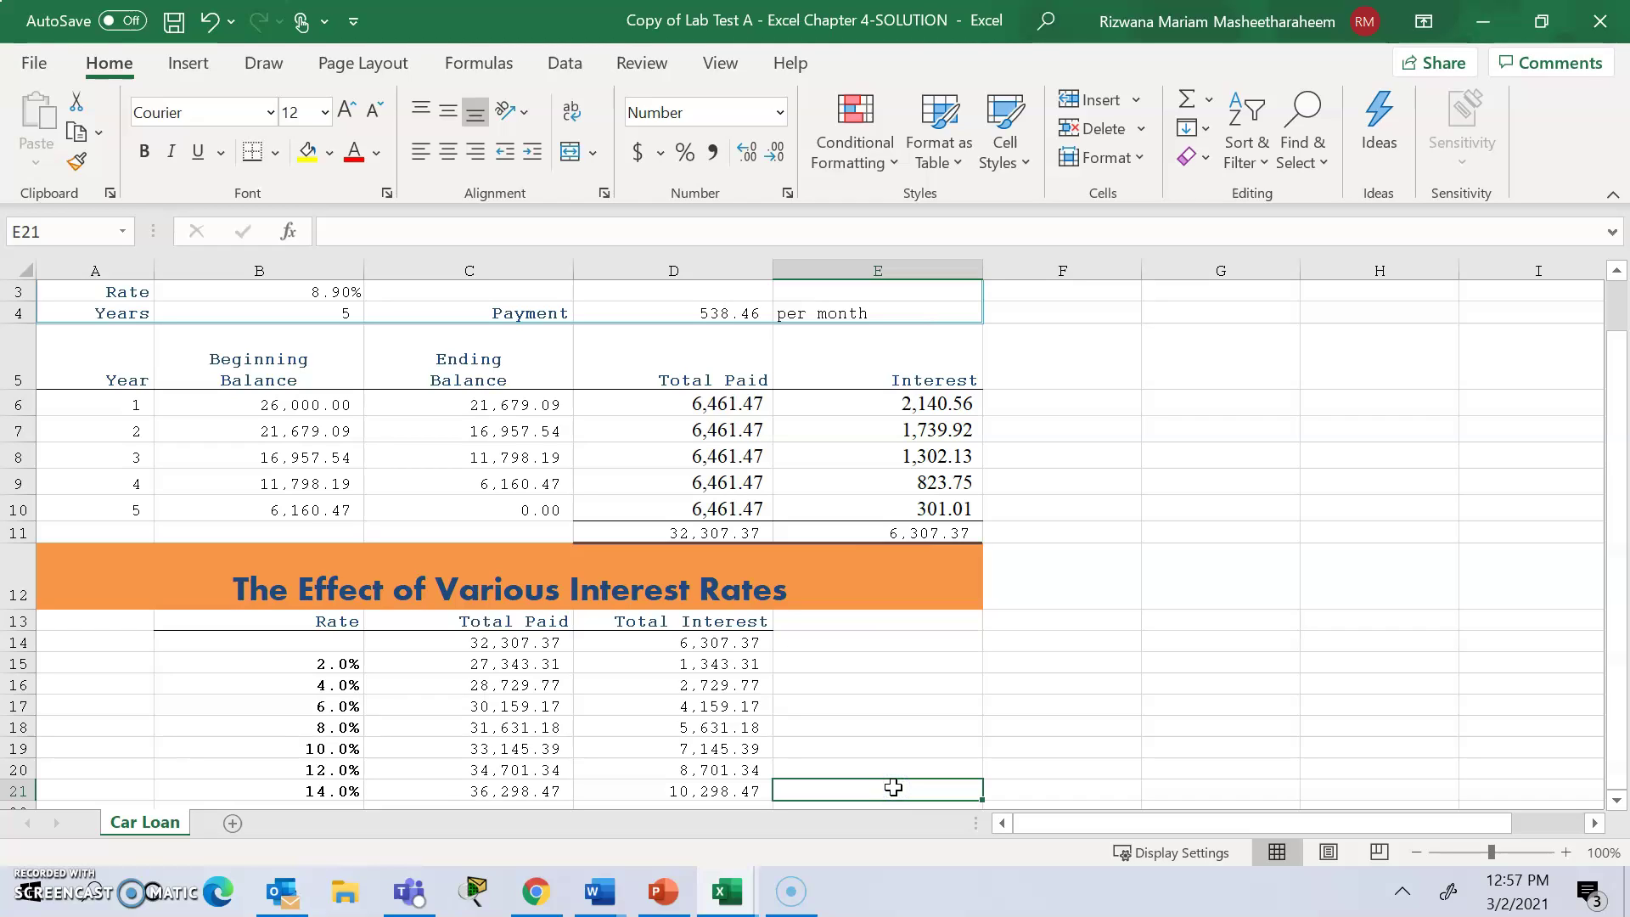
{"action": "mouse_move", "coordinate": [789, 907]}
{"action": "left_click", "coordinate": [782, 837]}
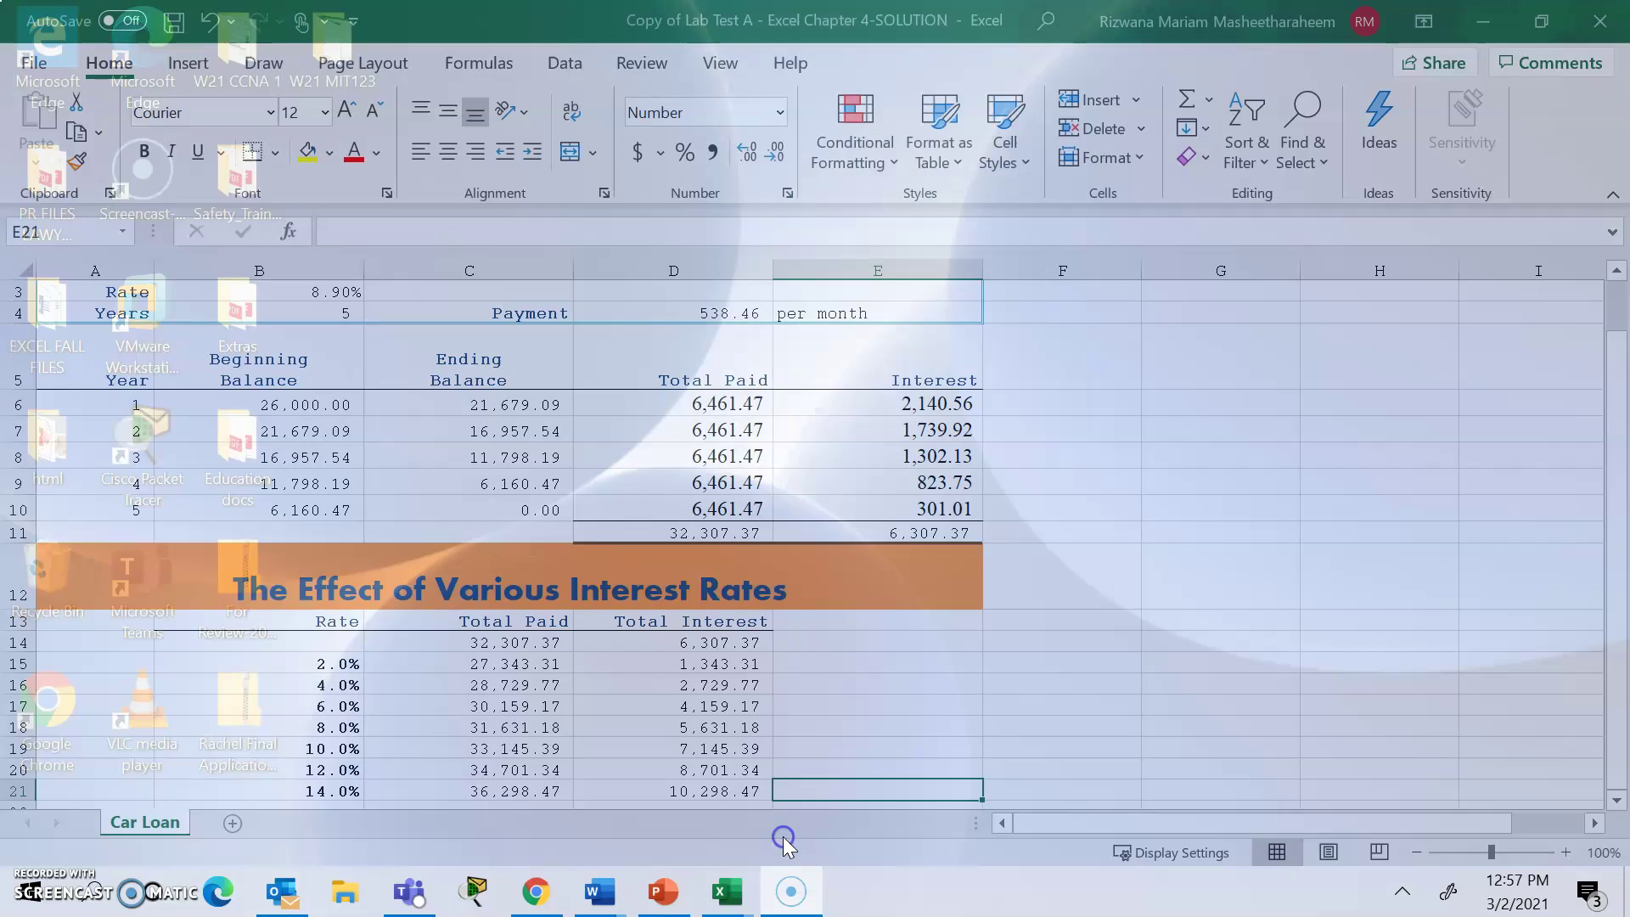